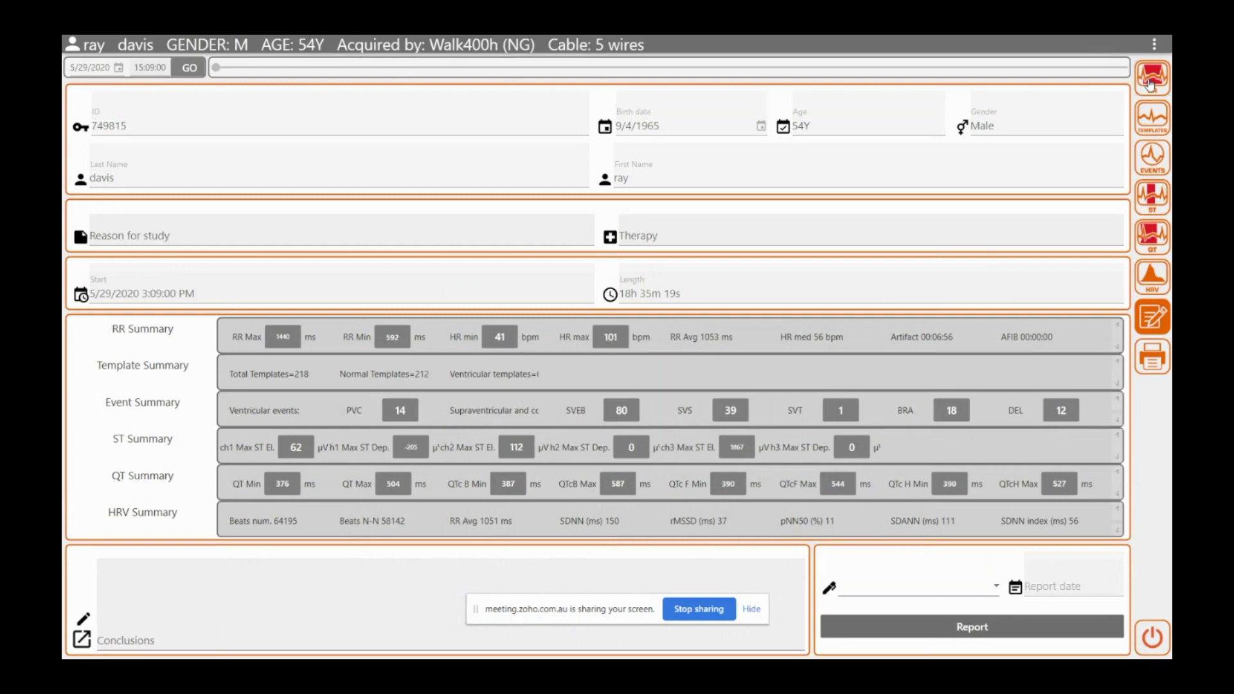
- Open the RR view with the whole-recording RR-HR trend above three-channel ECG strips
left_click(1150, 84)
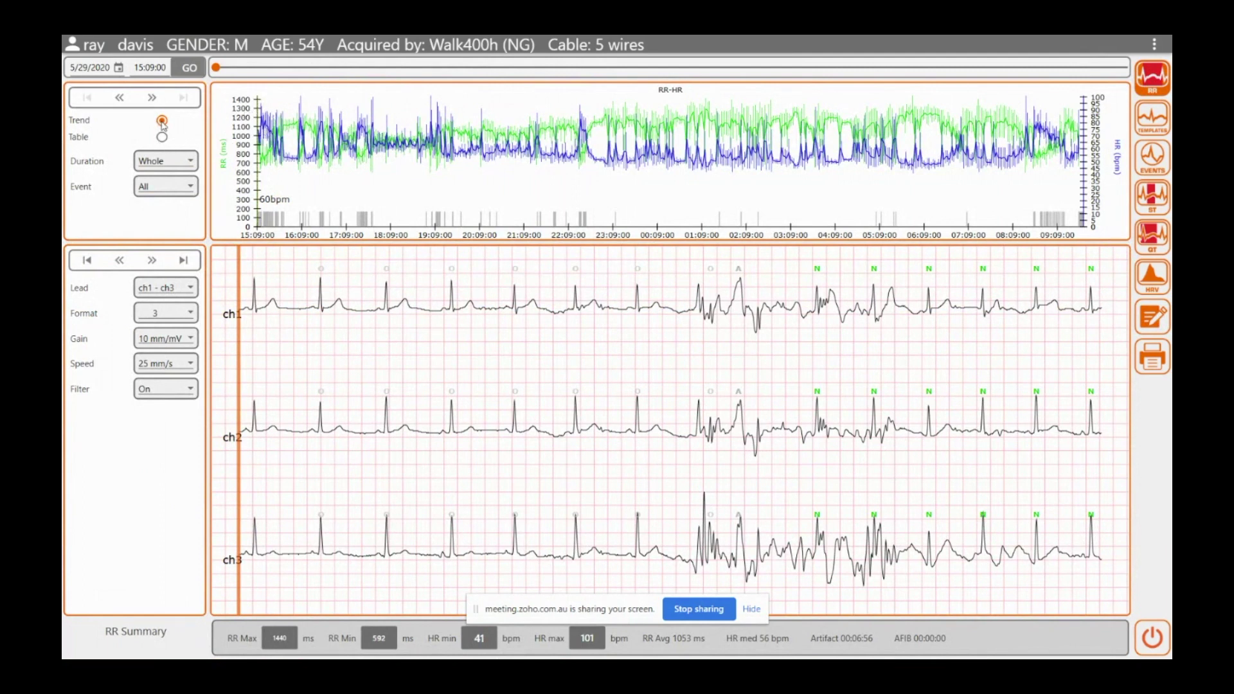
left_click(191, 189)
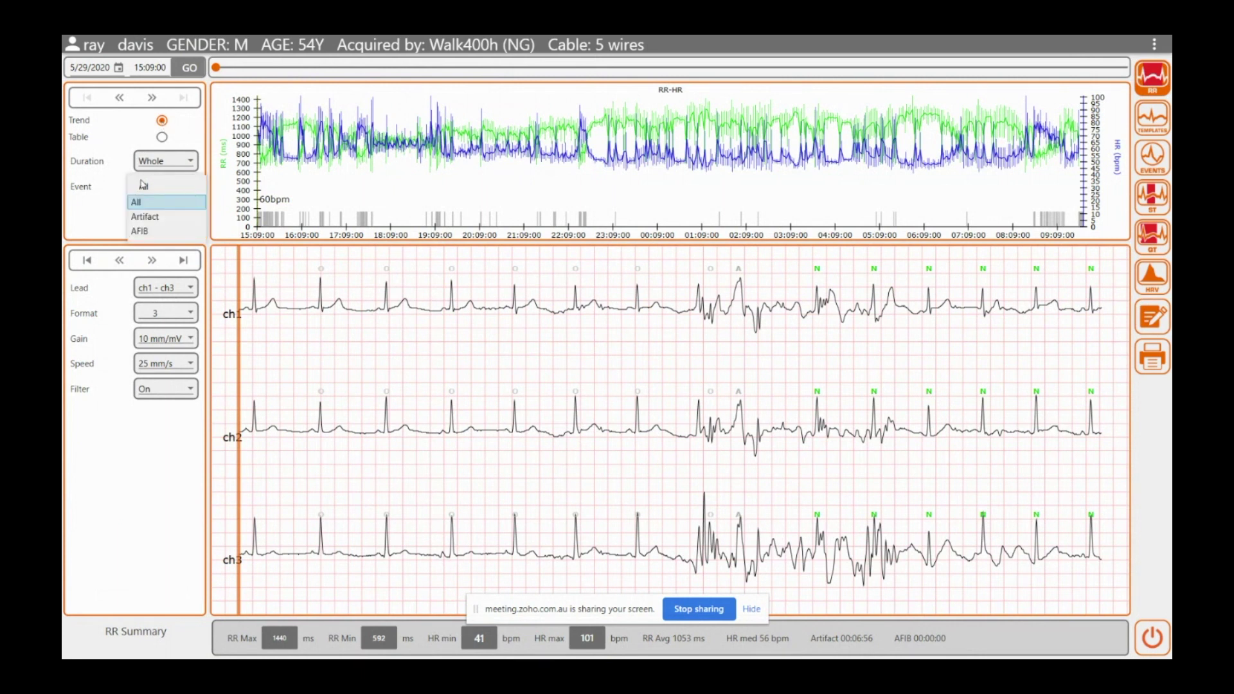
left_click(113, 186)
left_click(192, 162)
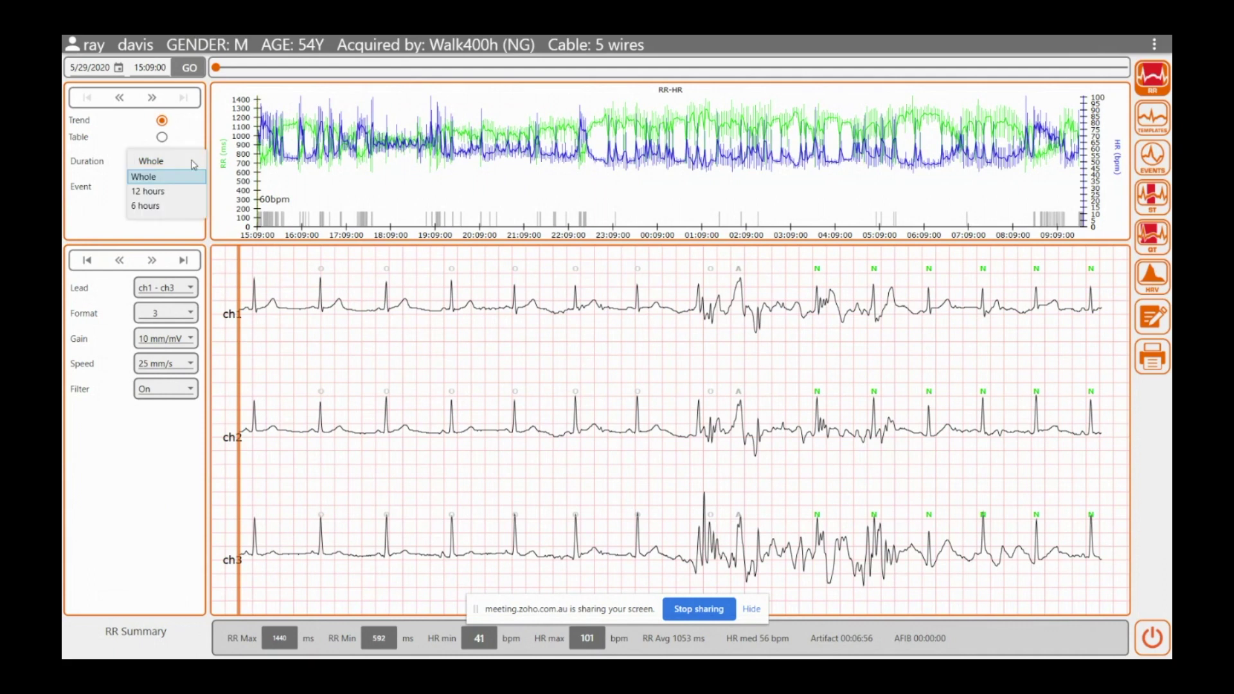
- Browse the ECG by picking RR-HR trend points from 15:21 through 19:02
left_click(383, 140)
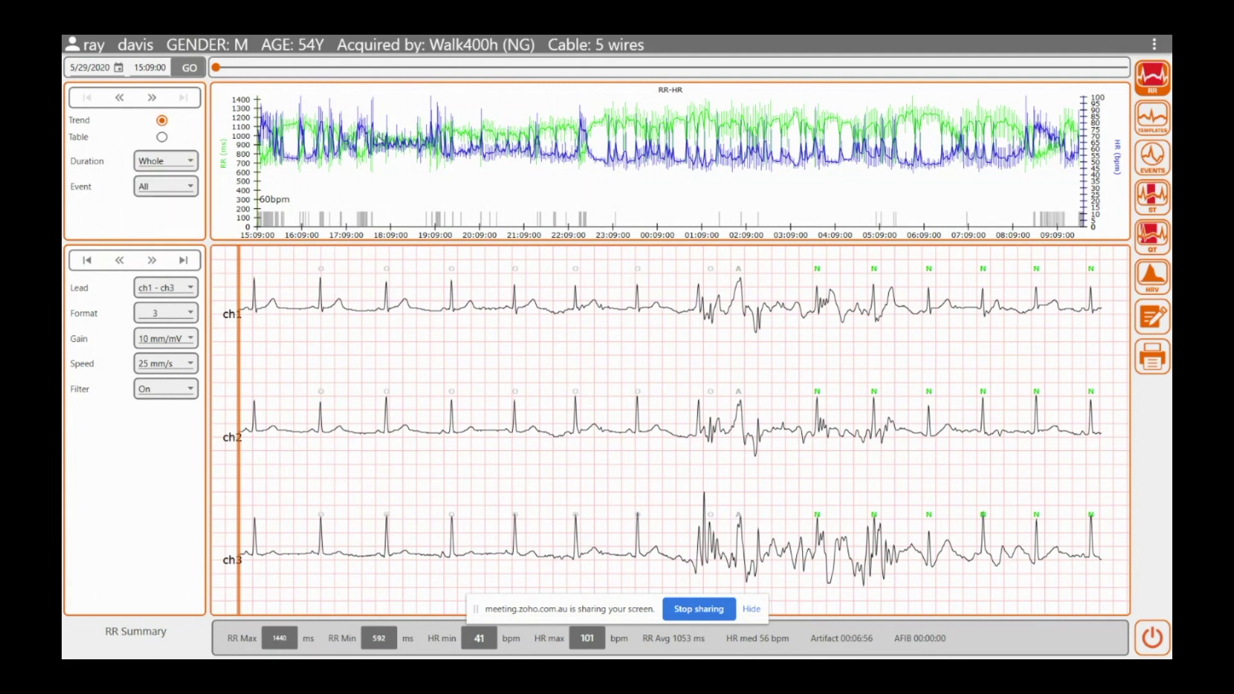
left_click(477, 140)
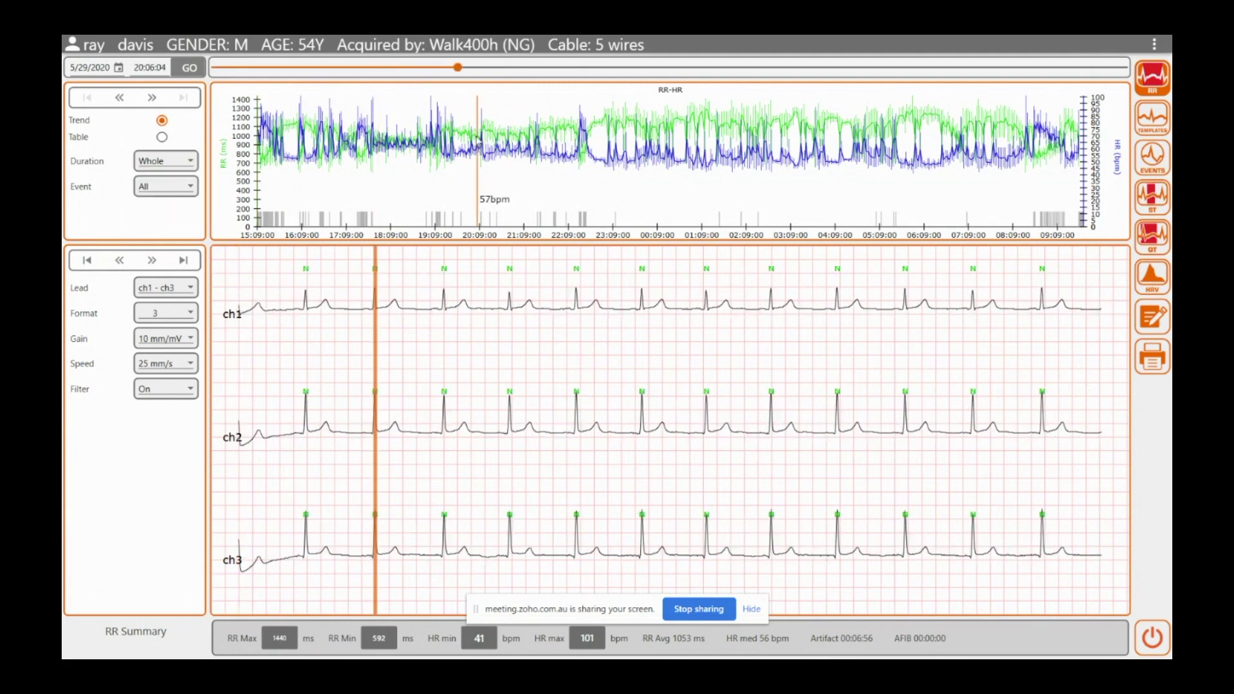
left_click(577, 141)
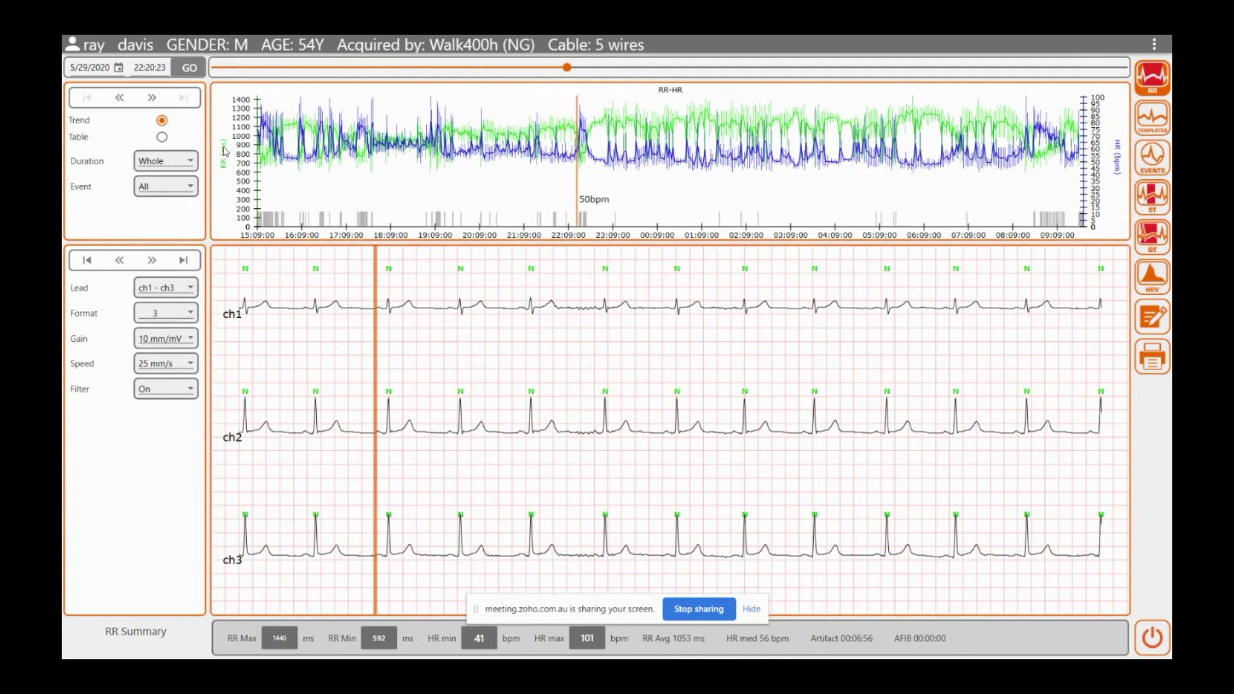
left_click(266, 146)
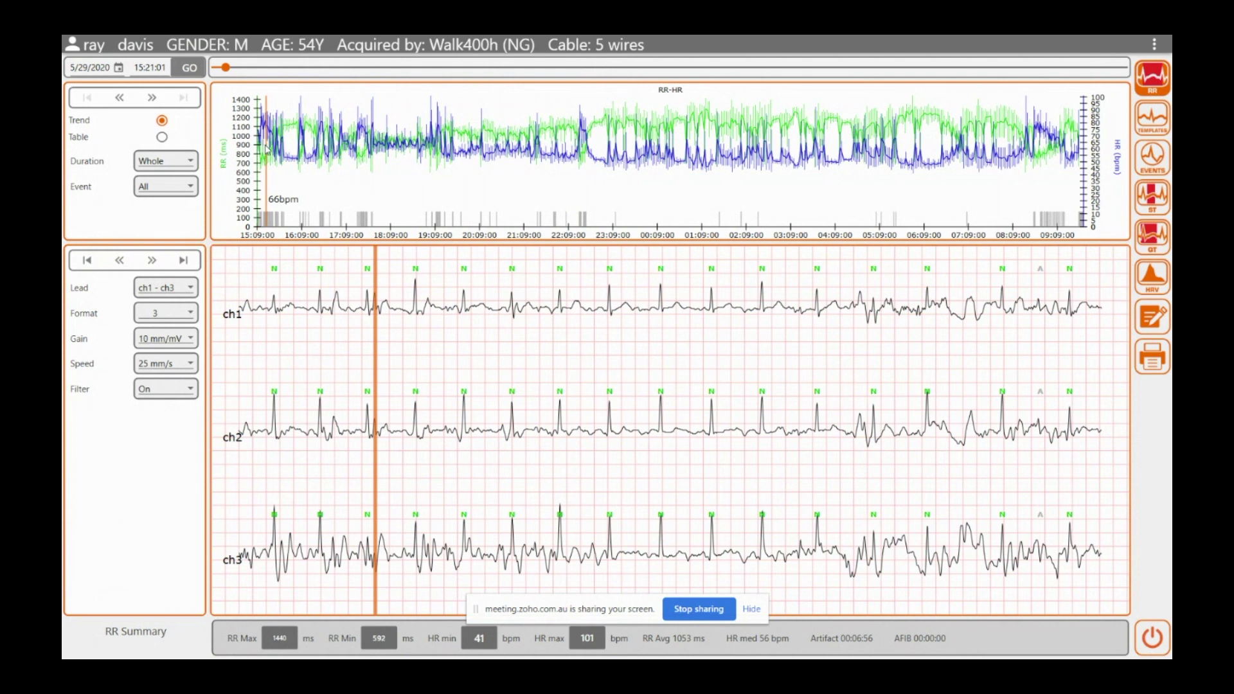
left_click(283, 152)
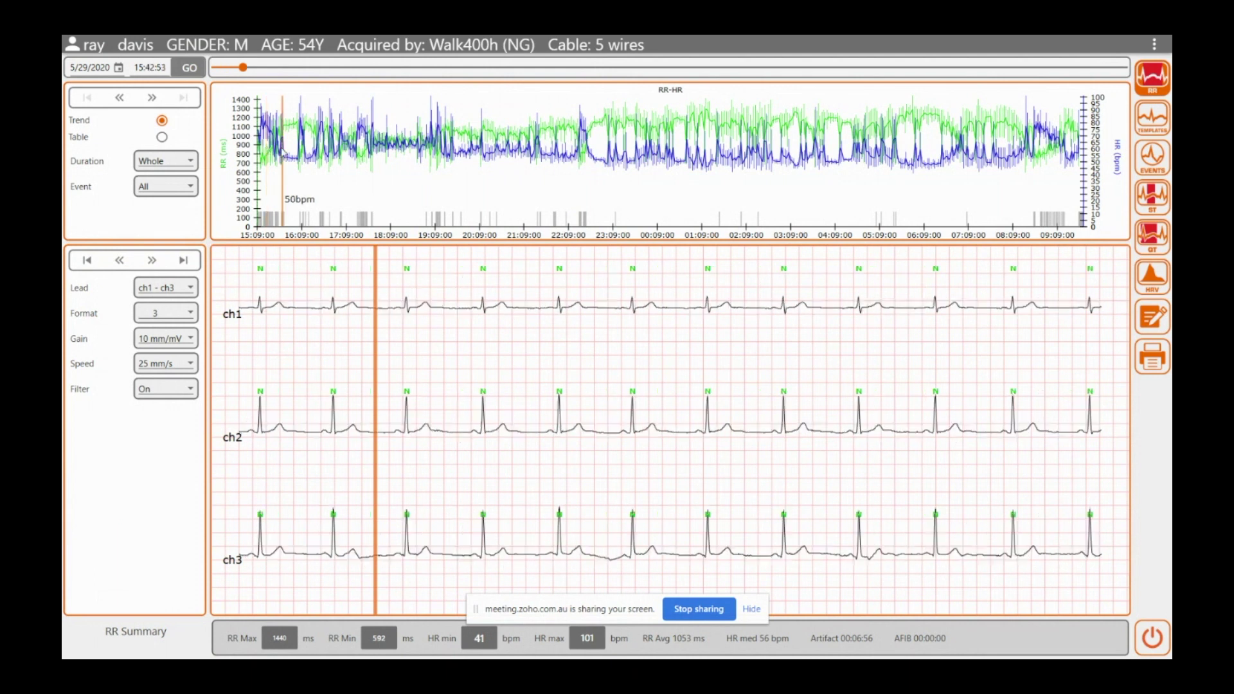
left_click(305, 160)
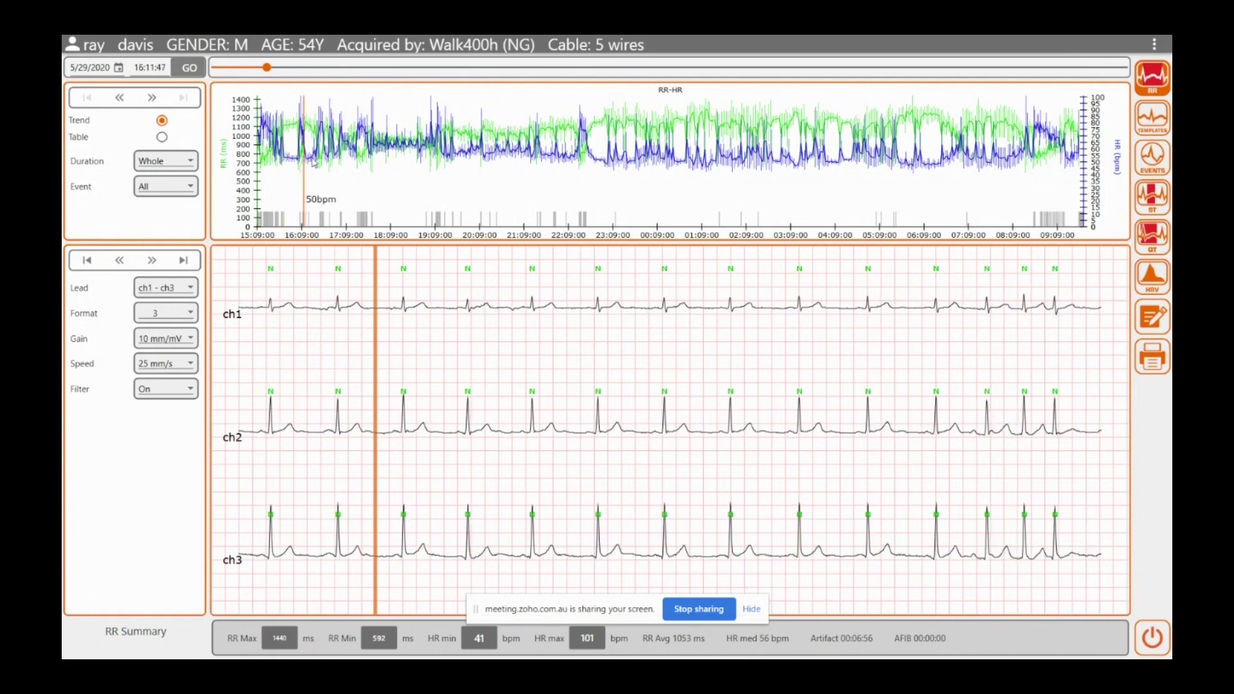
left_click(319, 164)
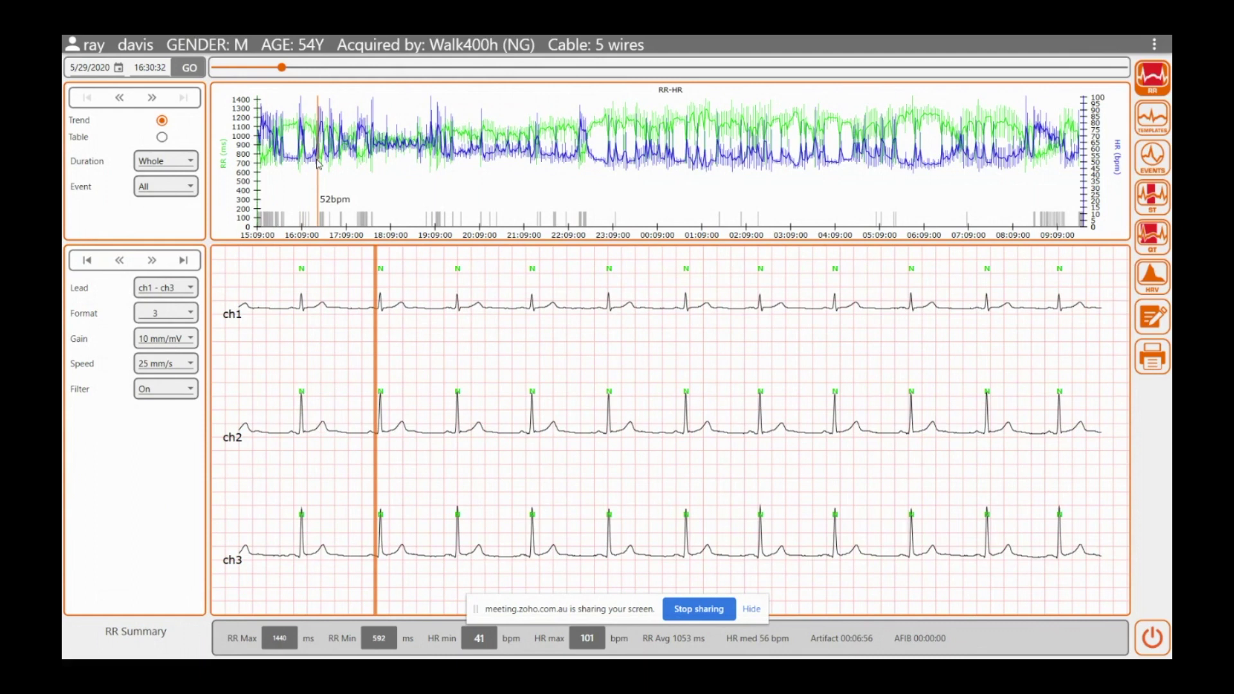
left_click(341, 156)
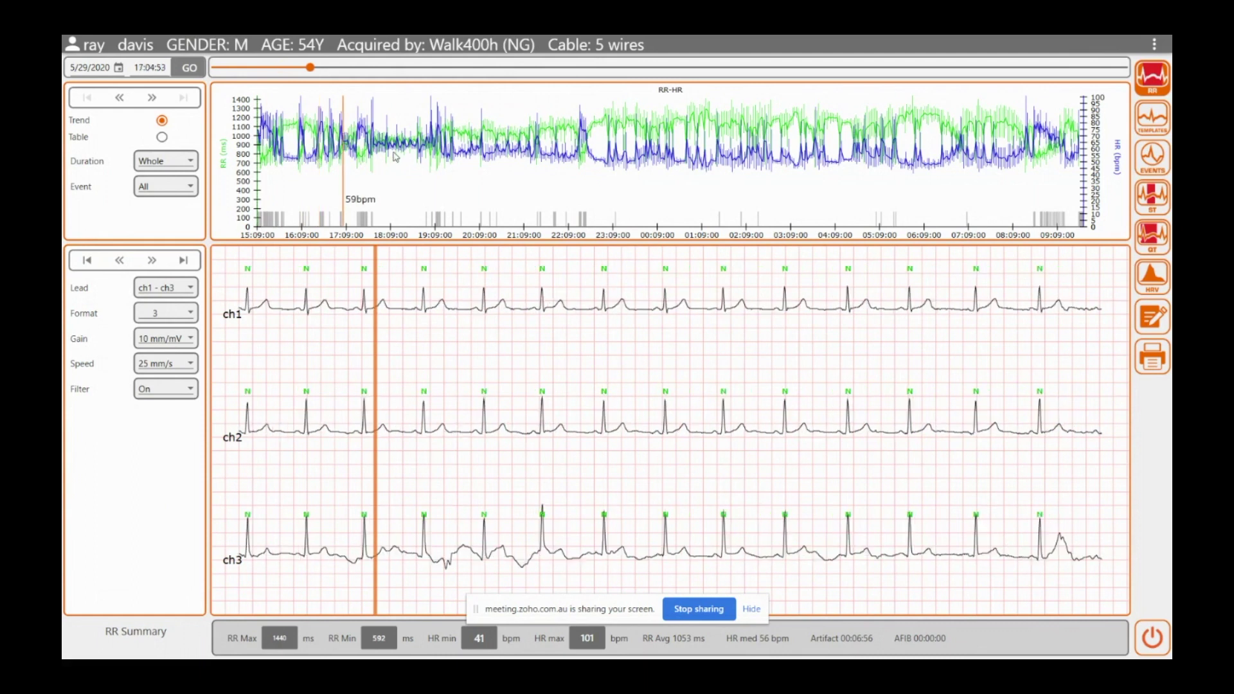
left_click(431, 156)
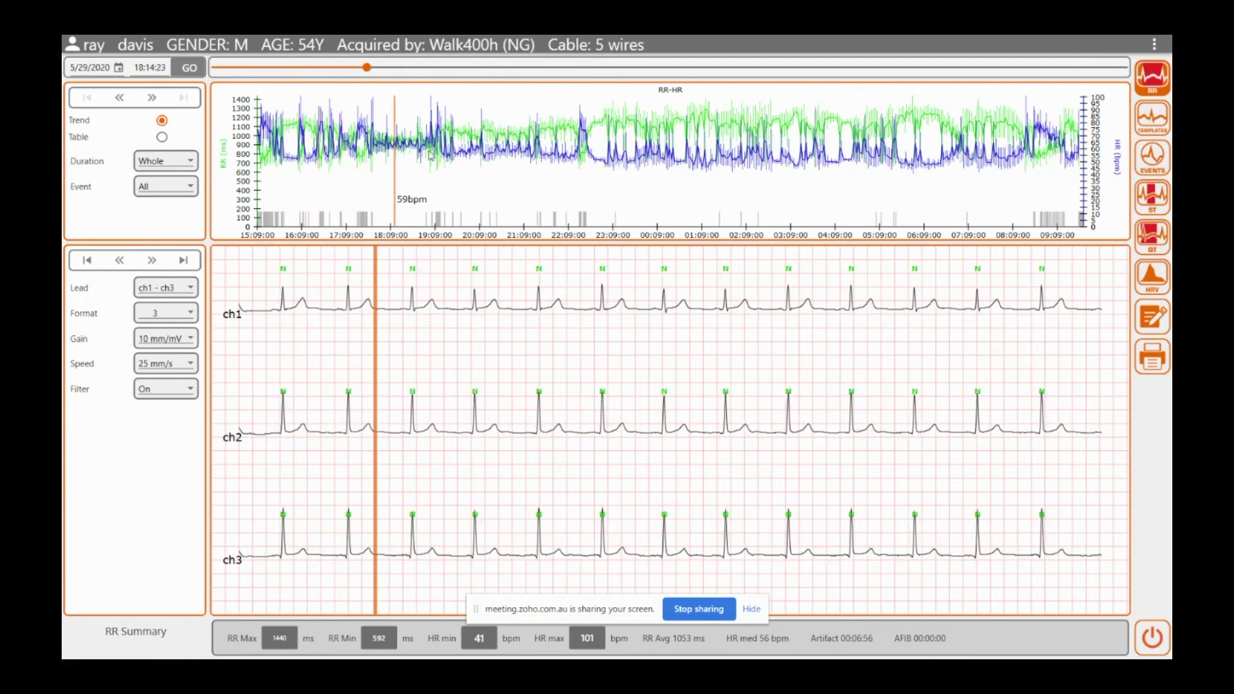
- Step through events from 19:04 onward, ending at the 22:25:51 SVS run at 61 bpm
left_click(151, 102)
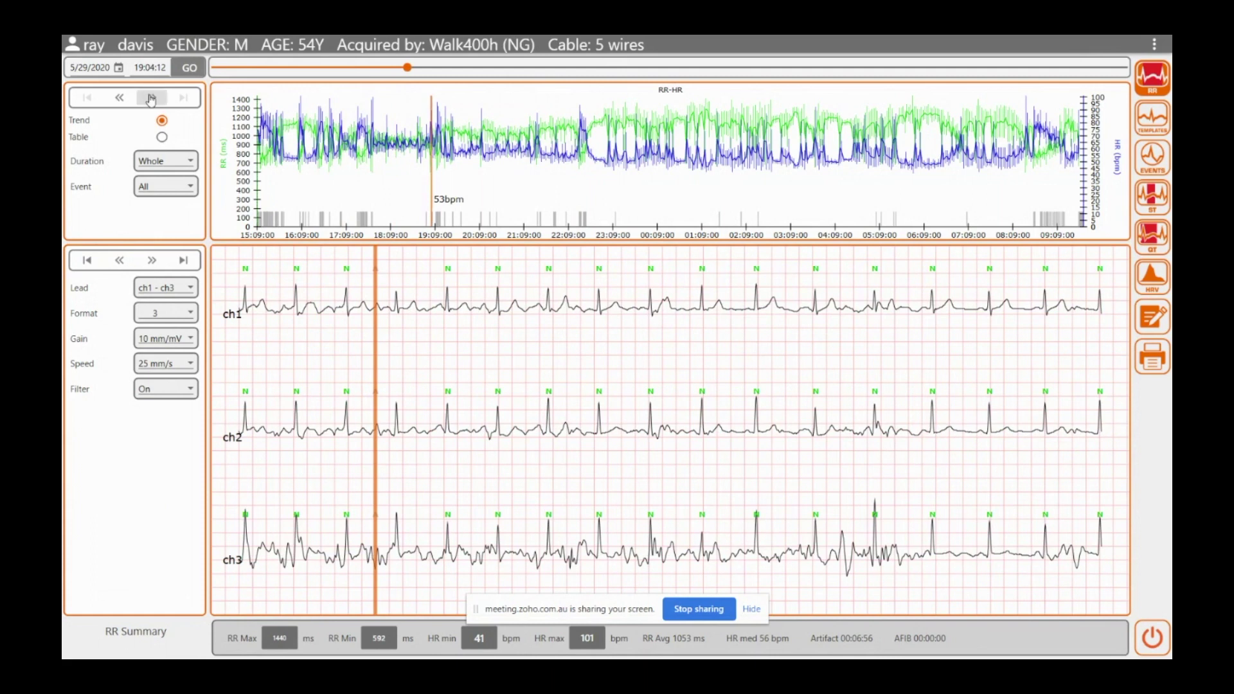
left_click(152, 100)
left_click(151, 99)
left_click(152, 100)
left_click(151, 99)
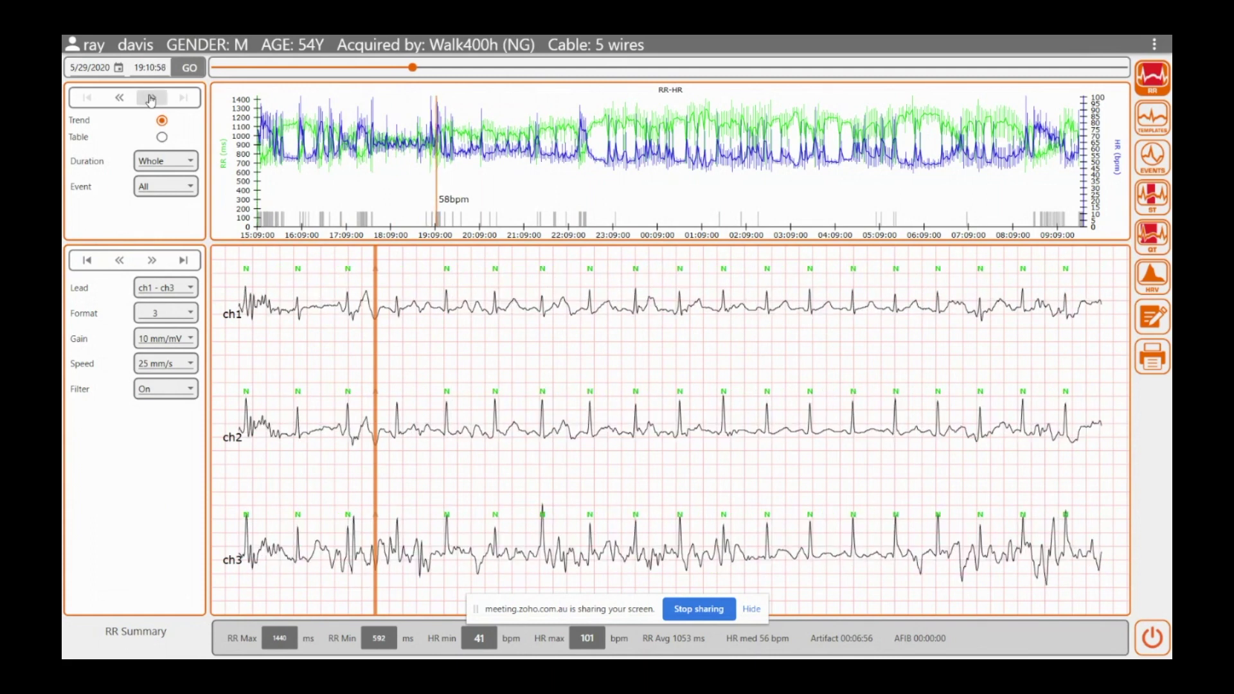
left_click(152, 99)
left_click(151, 100)
left_click(152, 100)
left_click(152, 100)
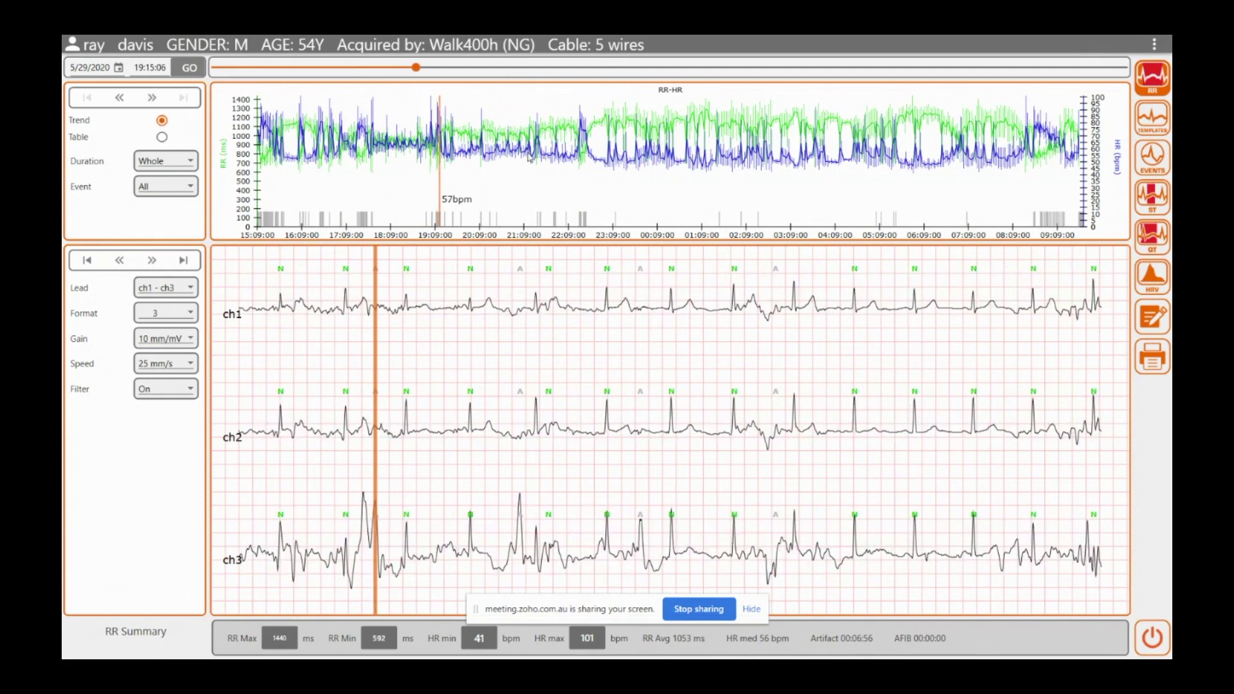
left_click(531, 158)
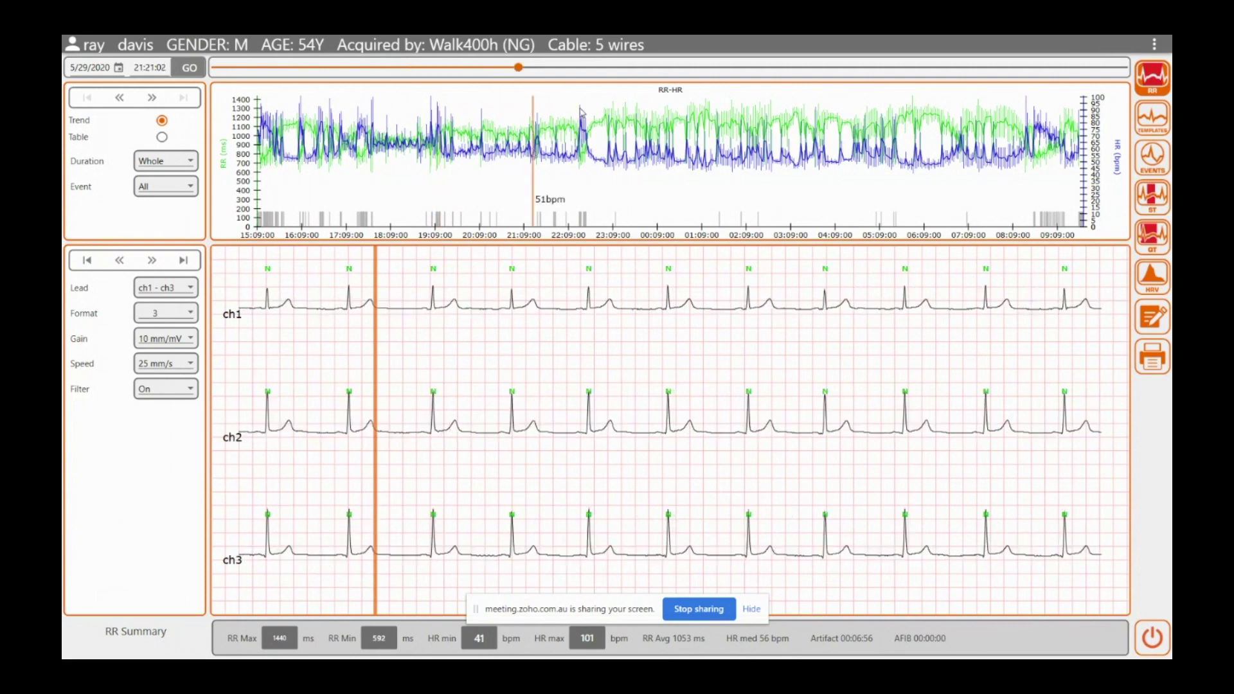
left_click(581, 111)
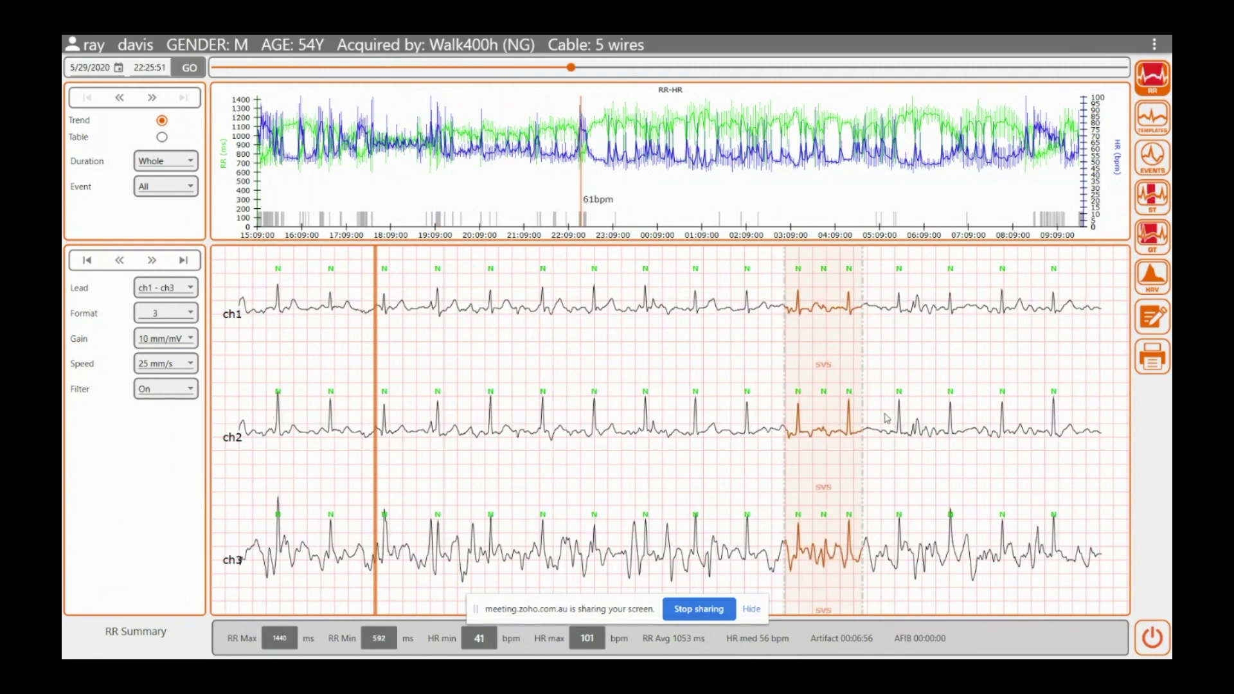
right_click(825, 397)
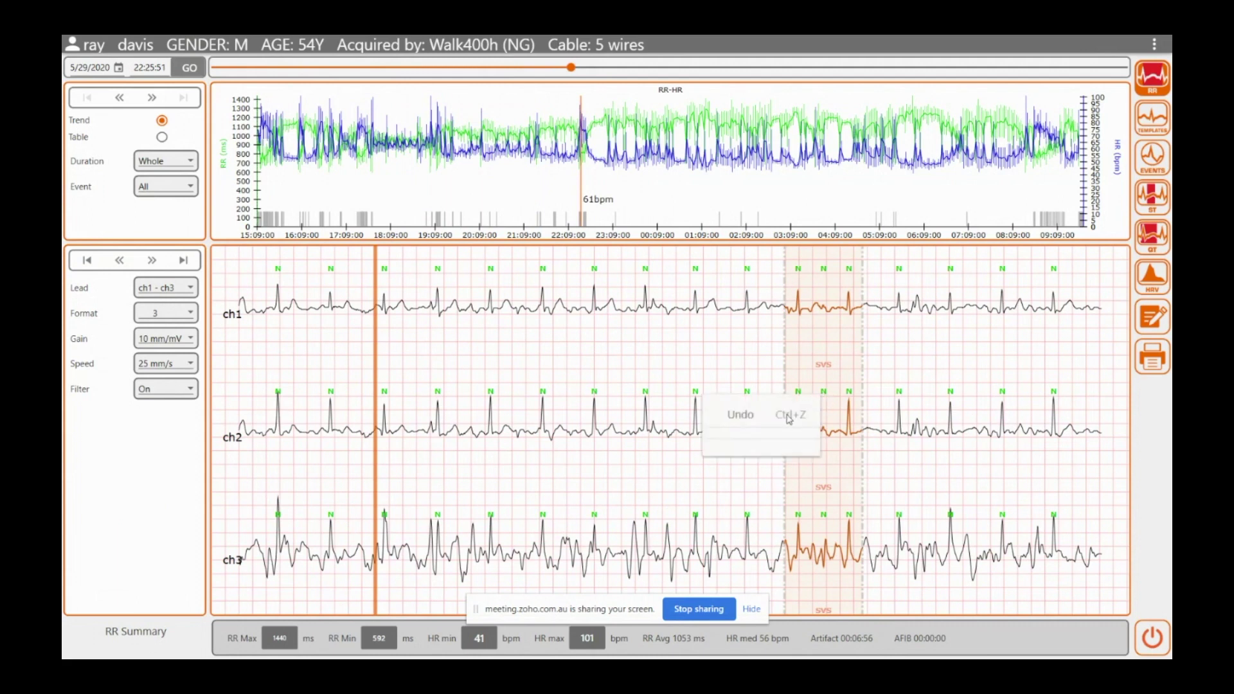
left_click(832, 395)
left_click(825, 396)
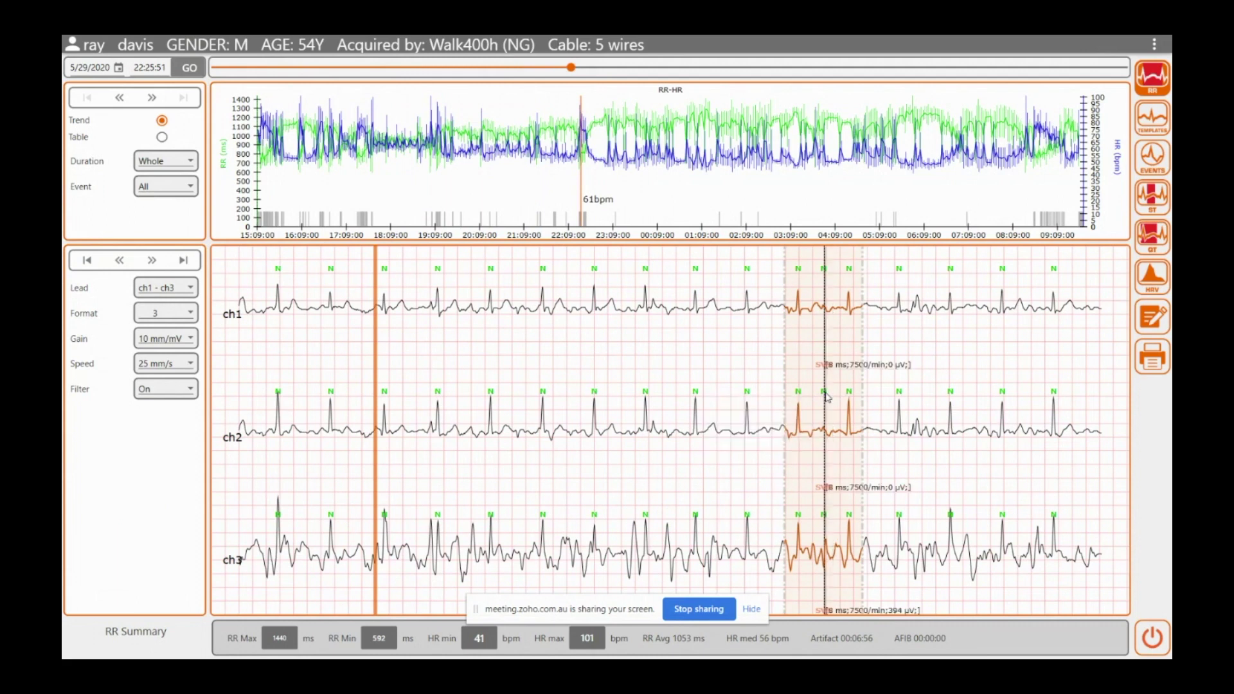
right_click(826, 397)
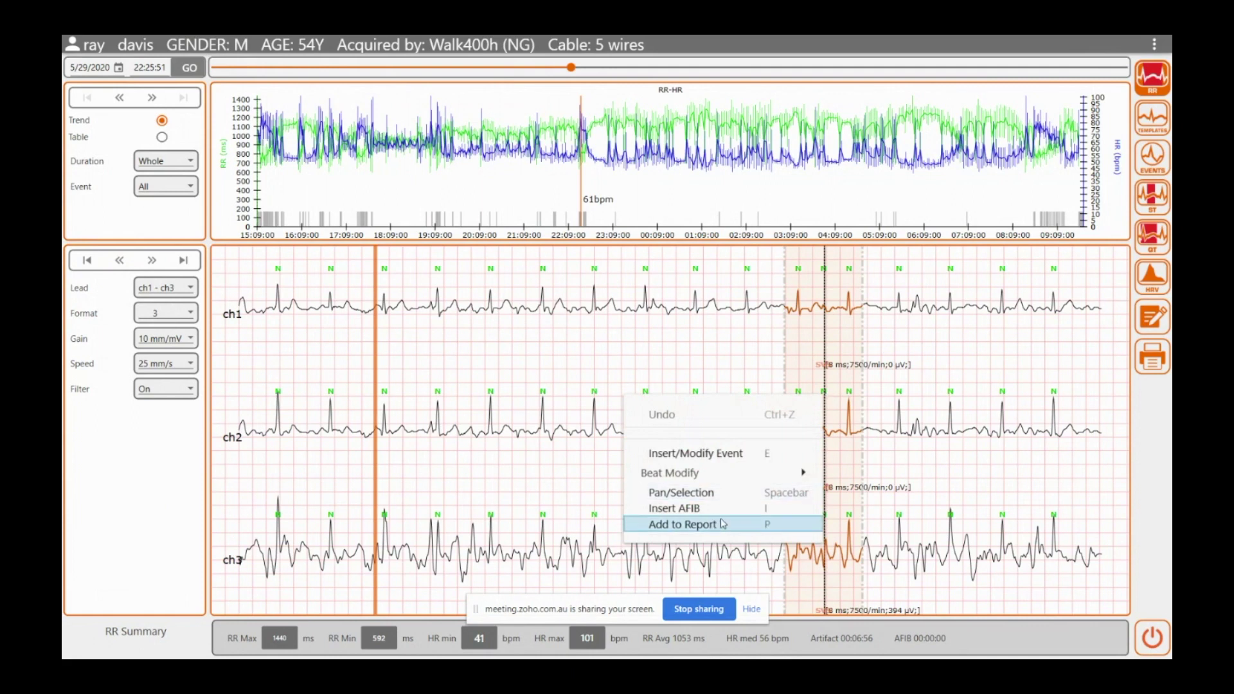
mouse_move(737, 474)
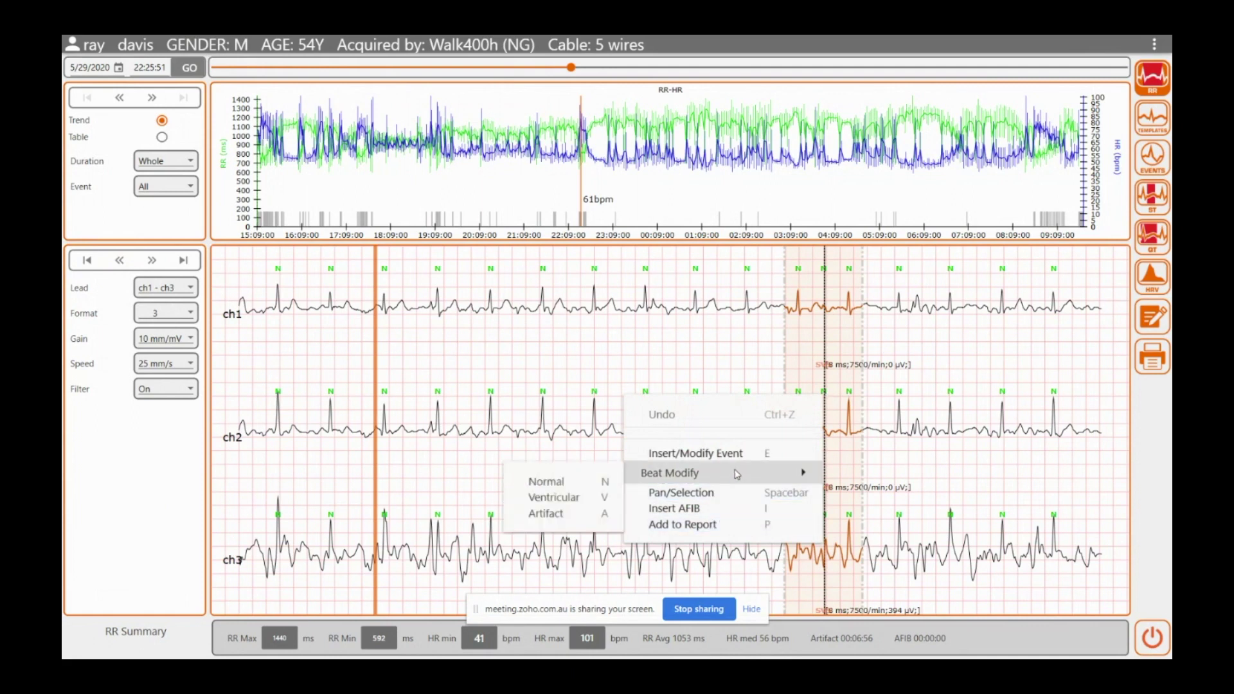
left_click(554, 514)
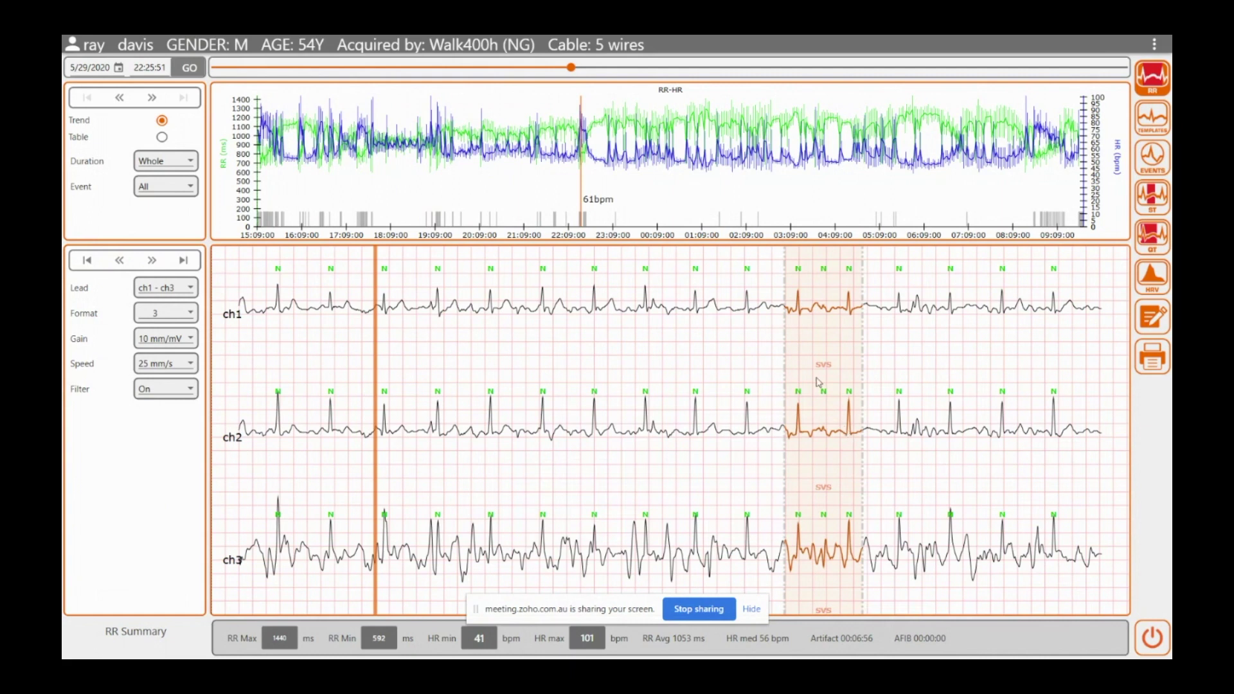
left_click(827, 397)
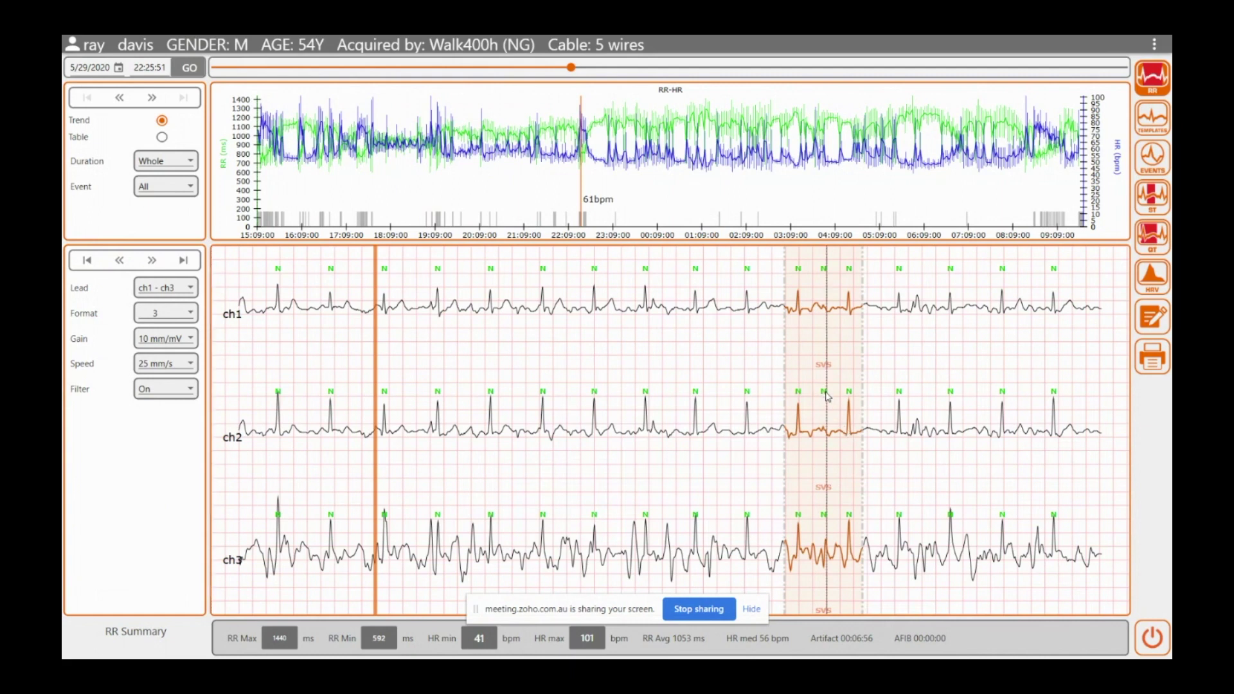
right_click(827, 397)
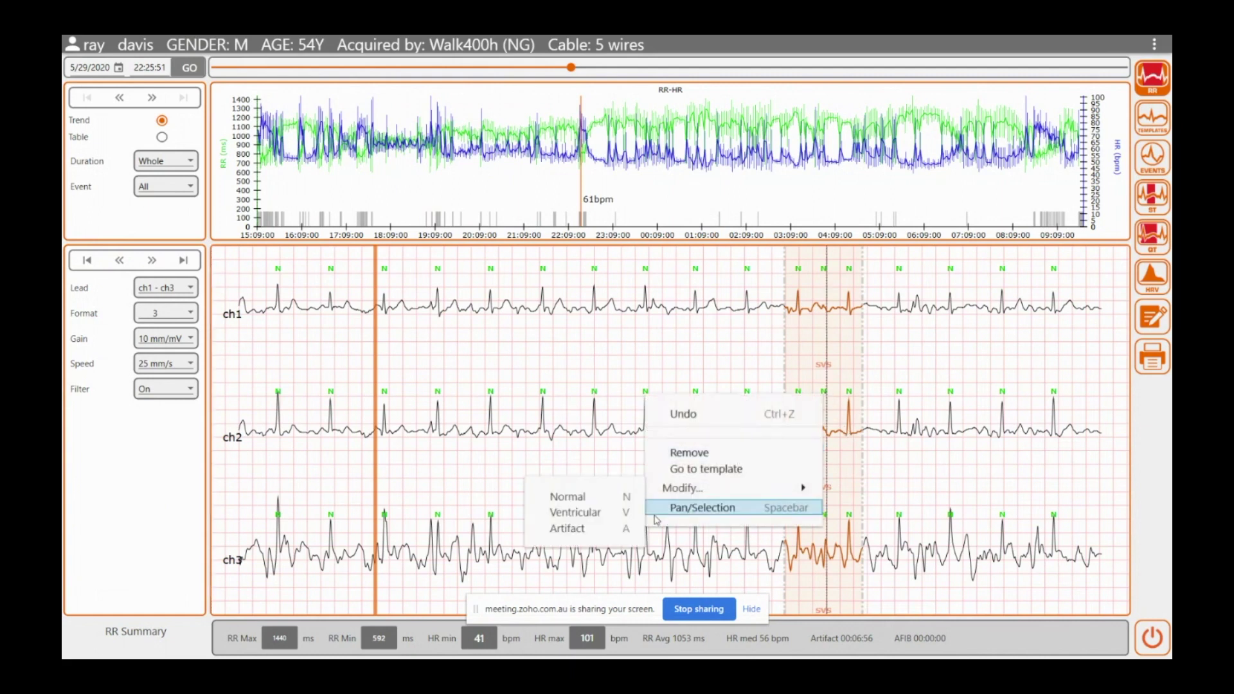
key("a")
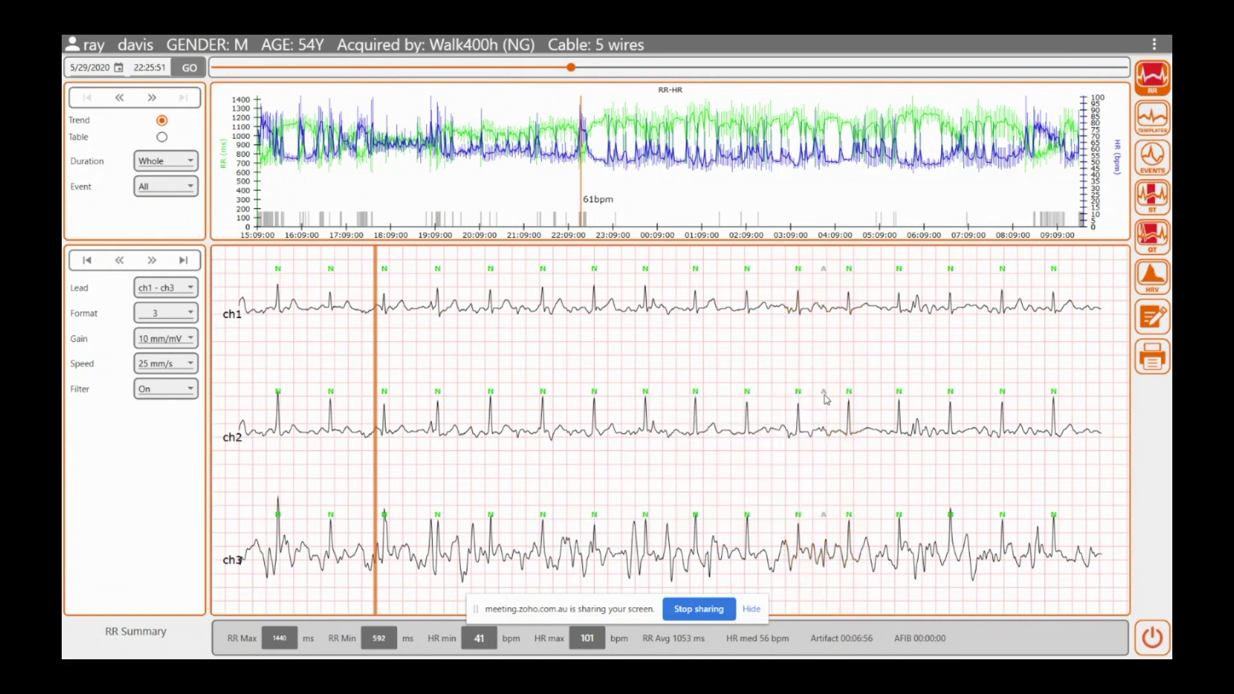
left_click(800, 402)
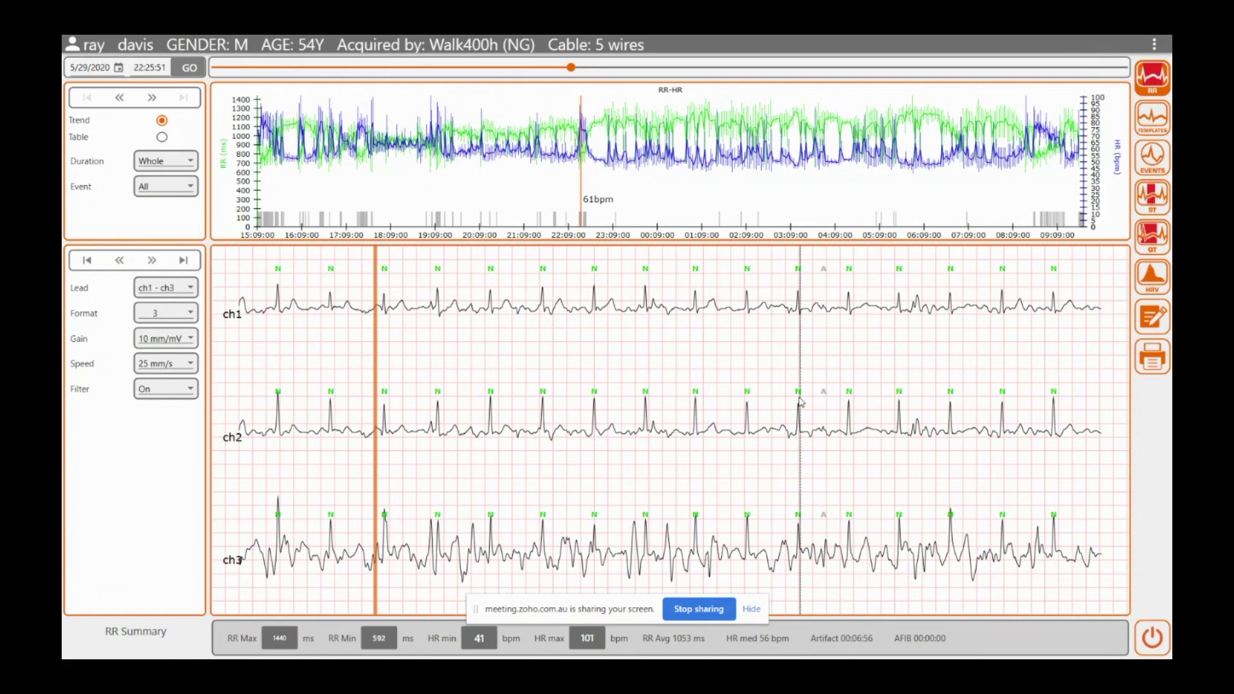
right_click(800, 402)
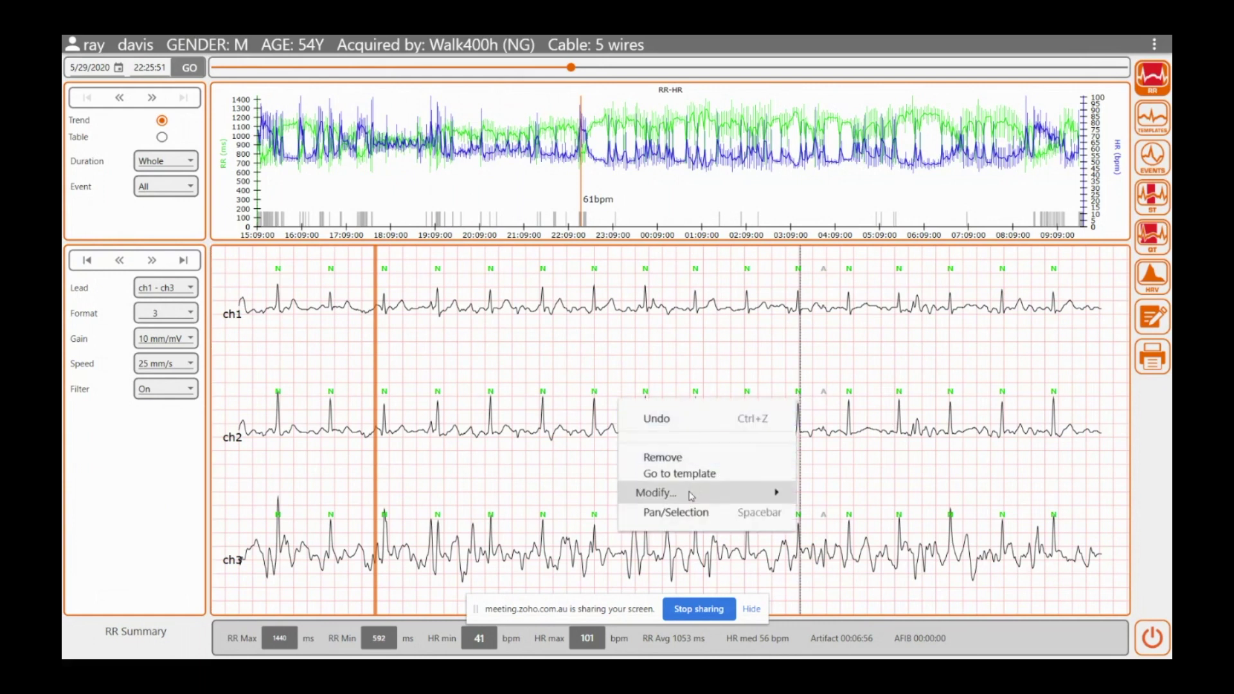
mouse_move(690, 494)
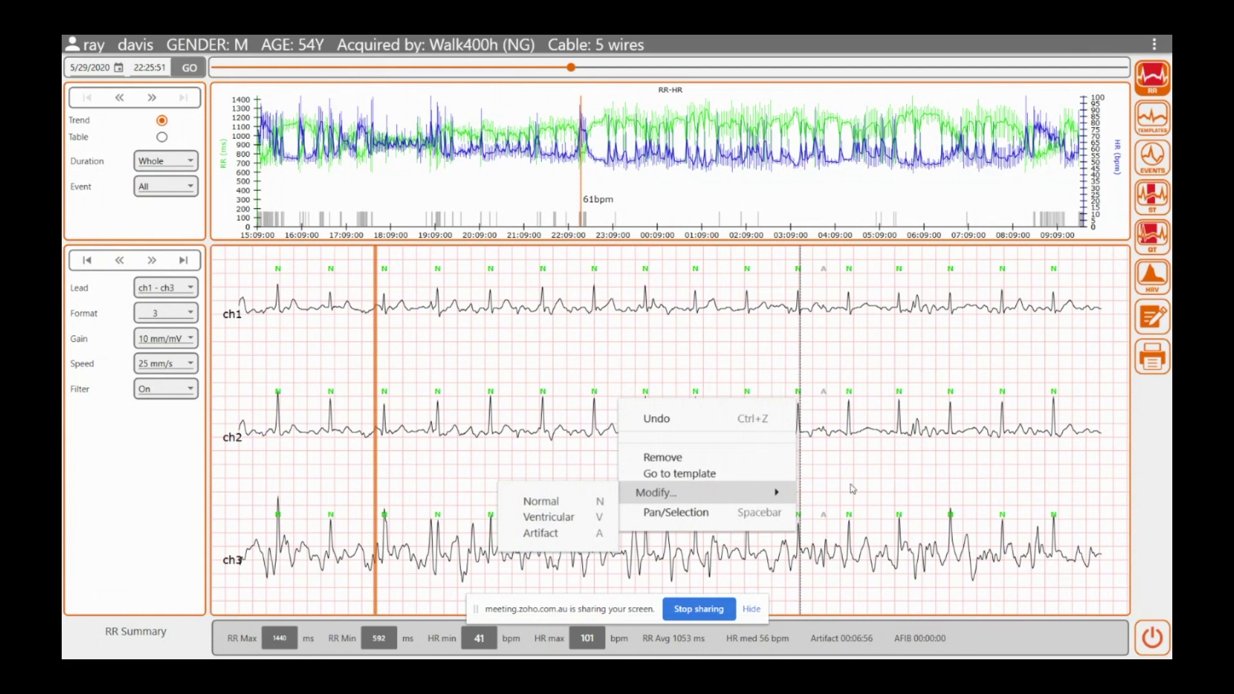
left_click(852, 489)
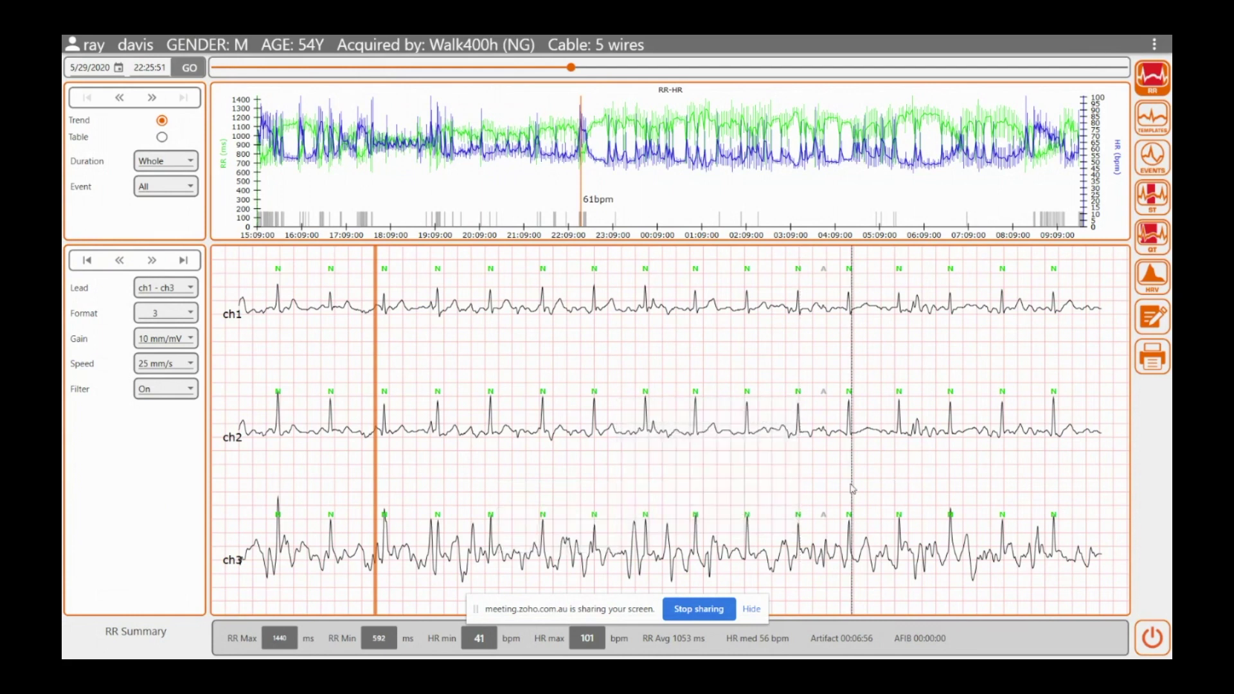
- Measure an all-channel ECG stretch (6239 ms, 9/min), then select a new multi-beat stretch
left_click(595, 422)
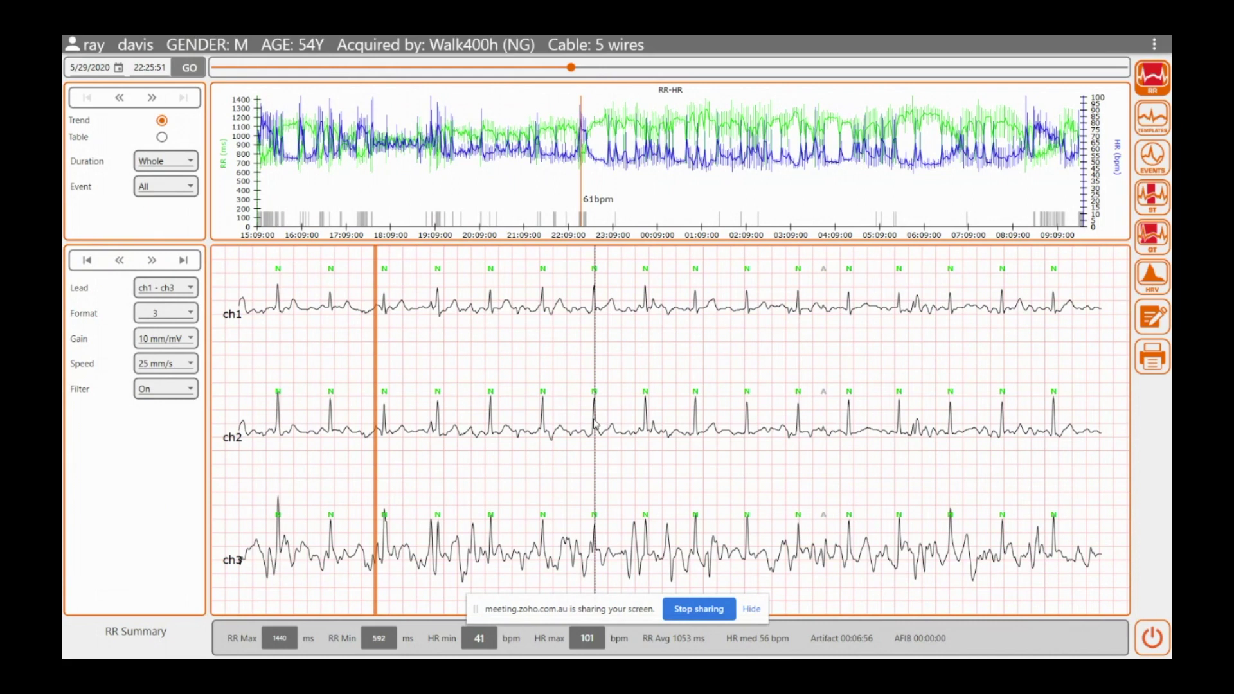
left_click_drag(595, 422, 1054, 419)
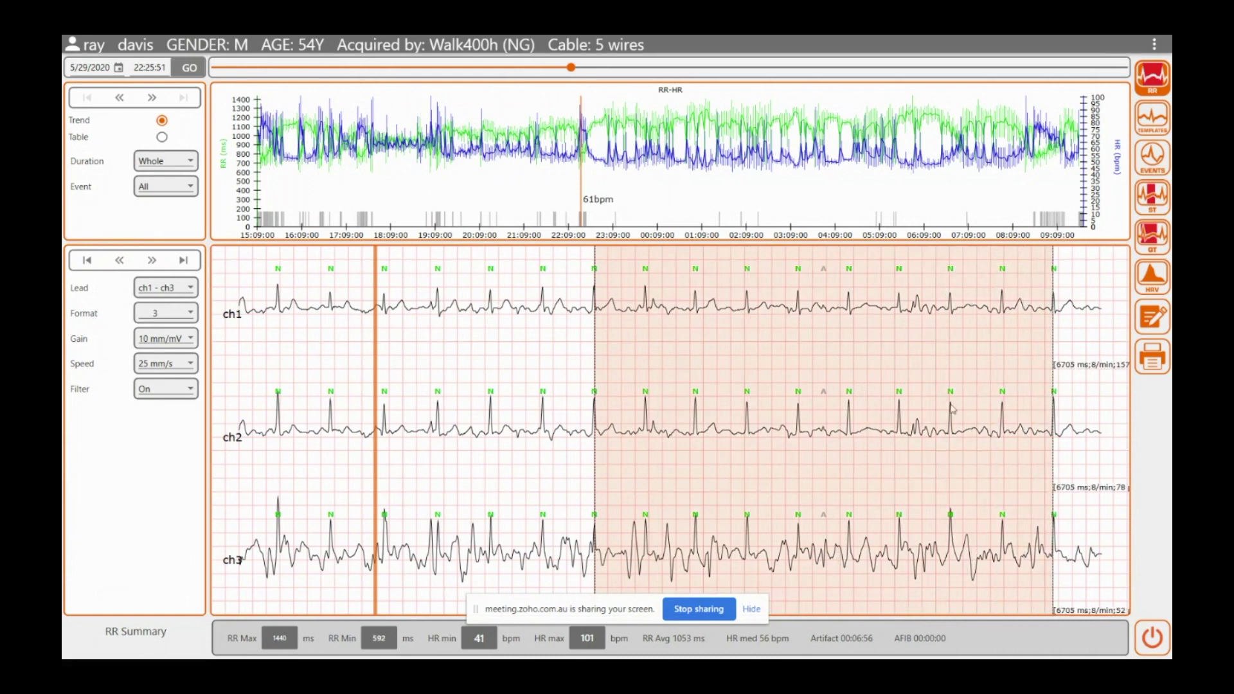
right_click(820, 384)
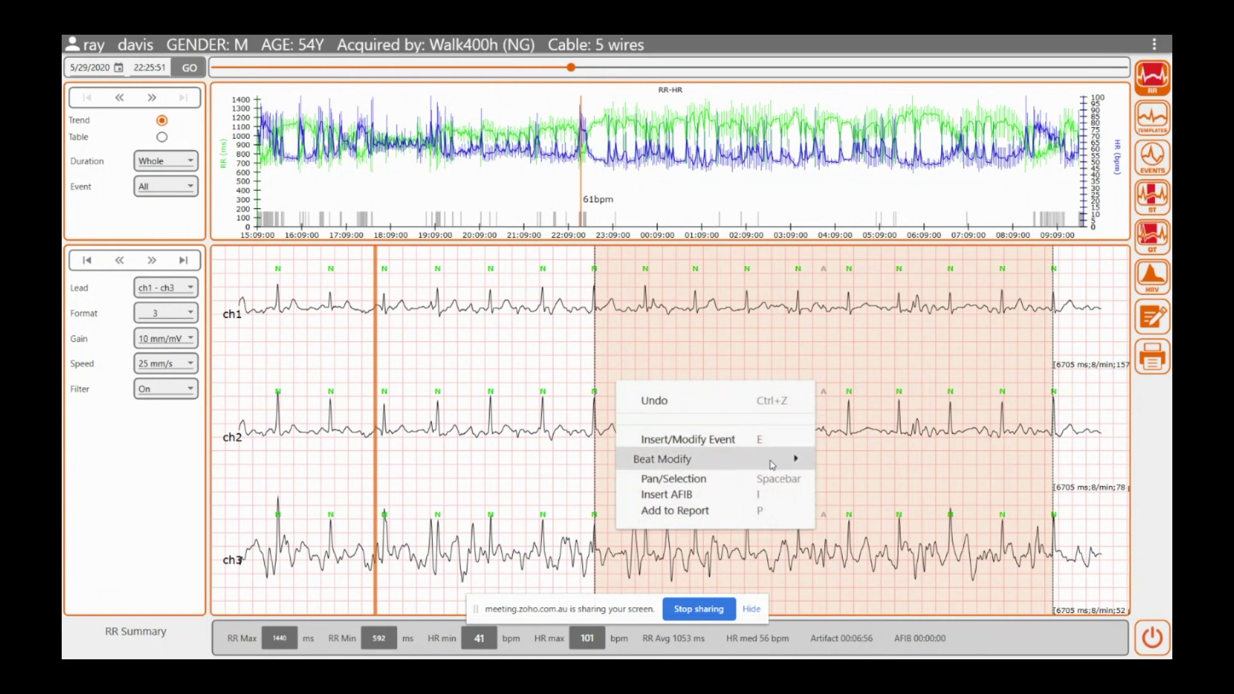
mouse_move(773, 465)
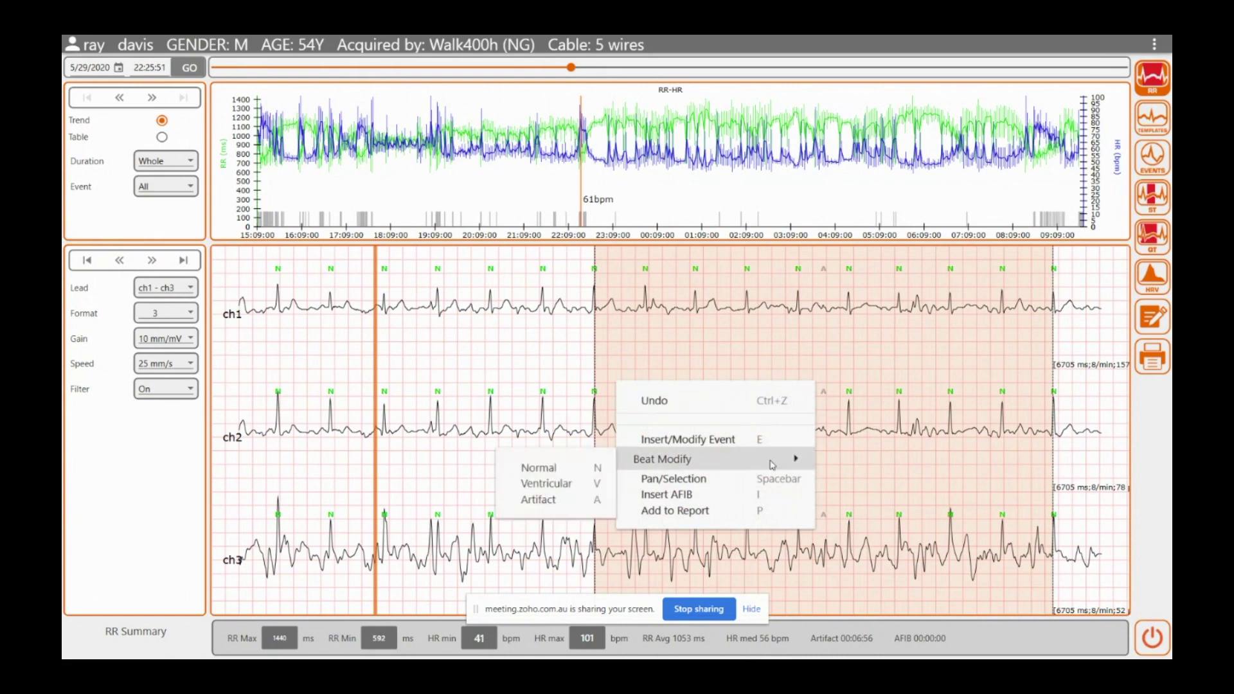
left_click(879, 470)
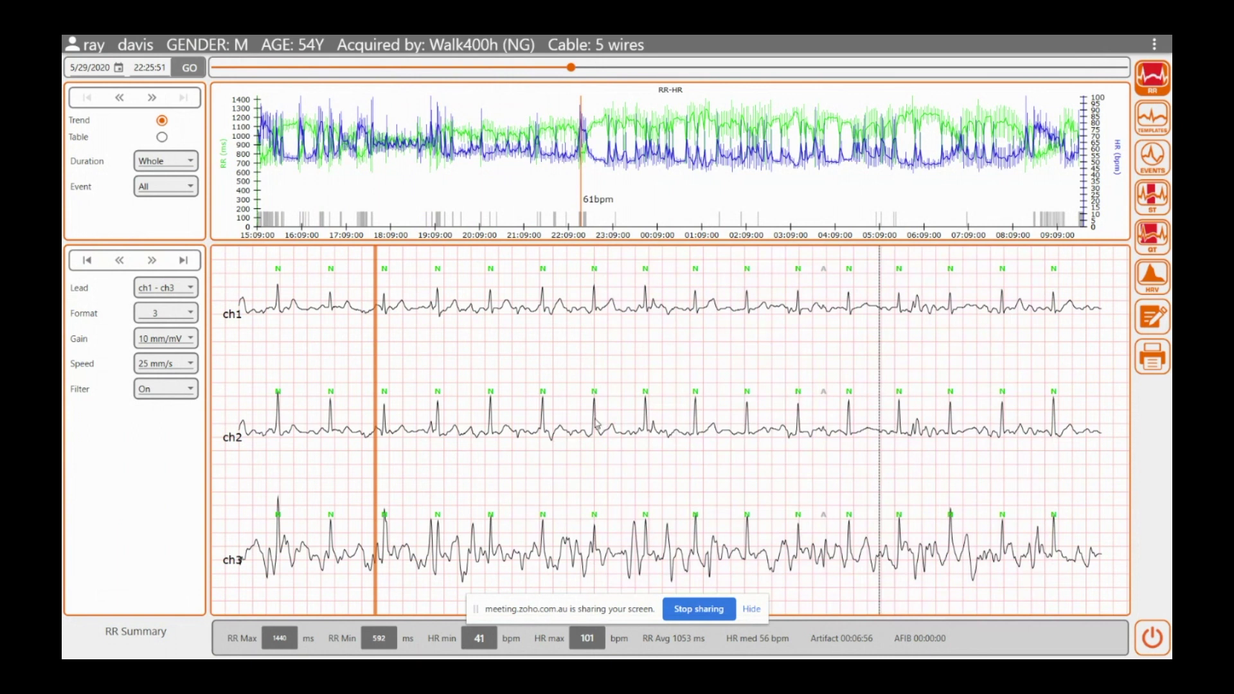
left_click_drag(595, 424, 1021, 424)
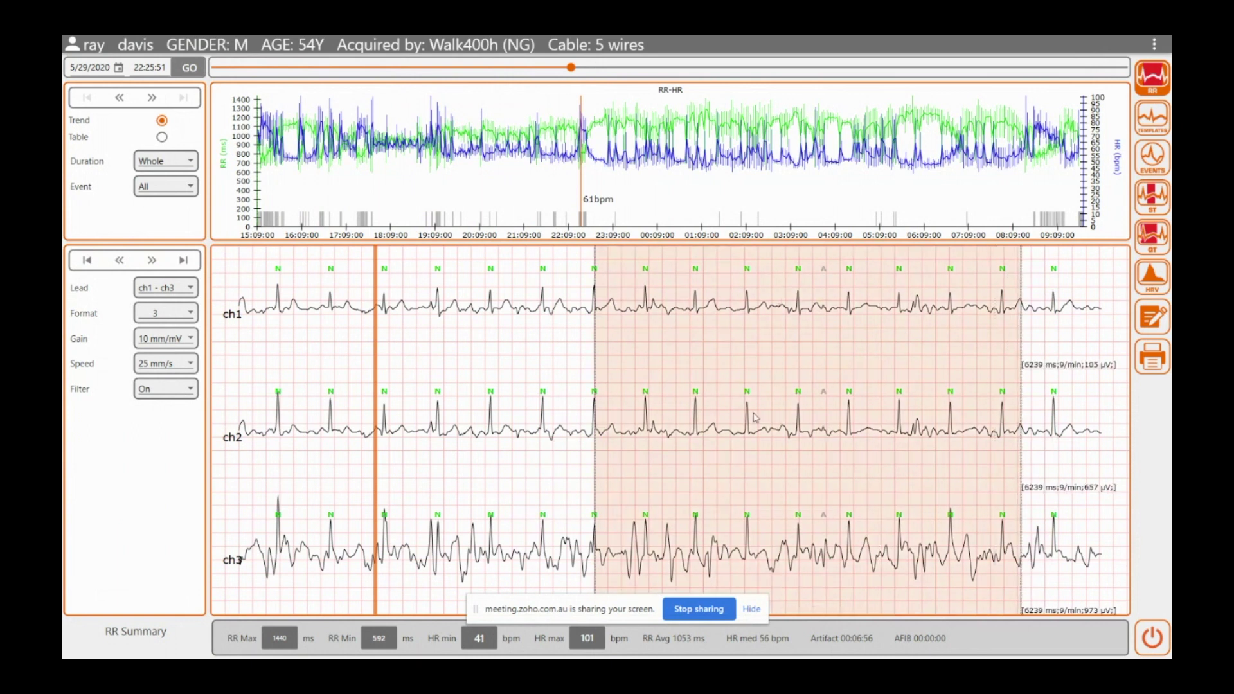
- Abandon inserting an AAB event for the selection, clear it, and open the main menu
right_click(757, 421)
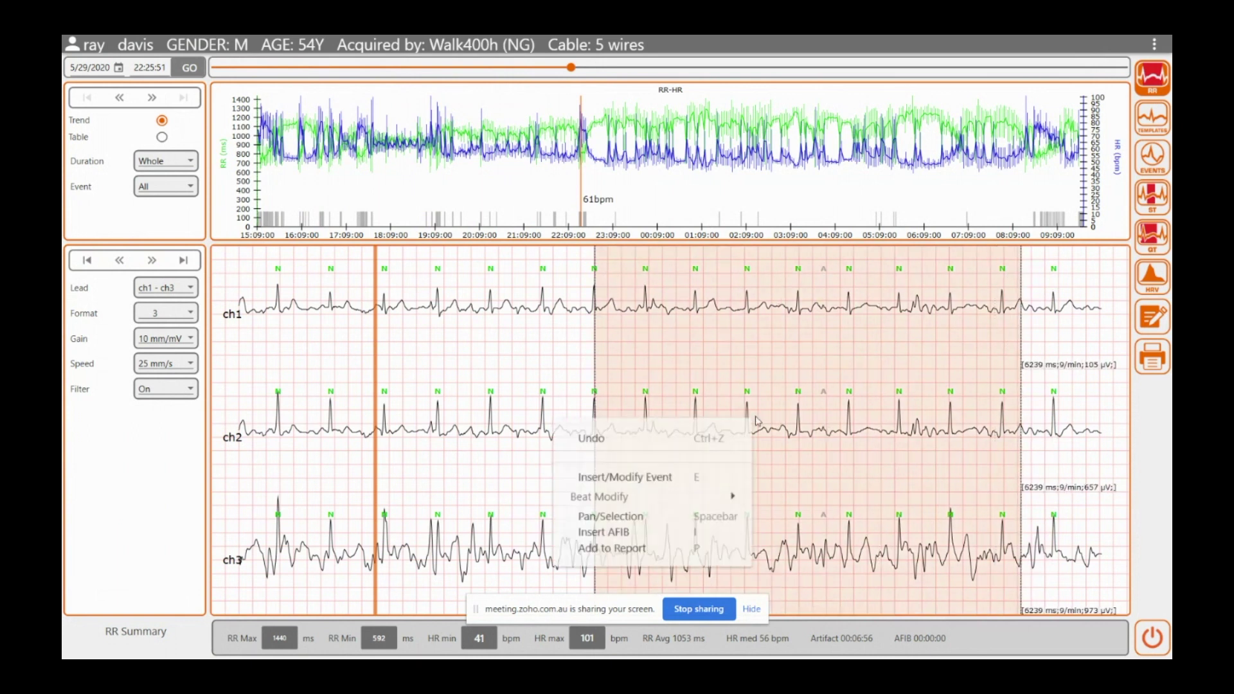
left_click(660, 479)
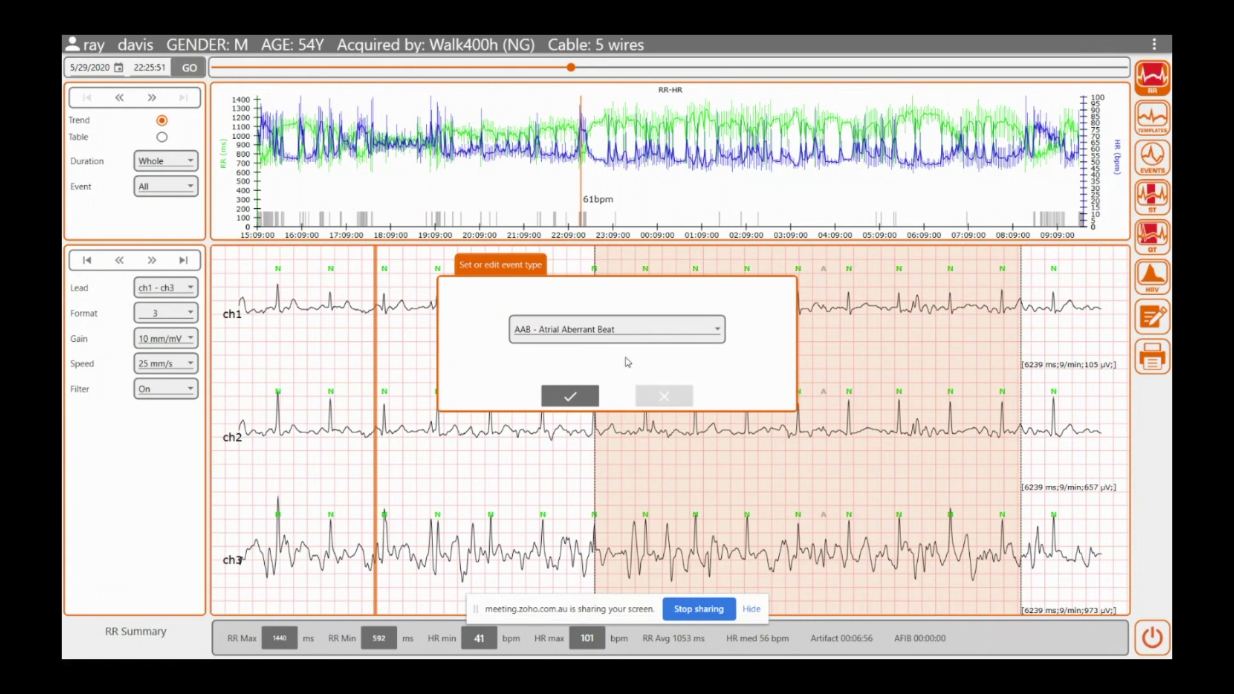
left_click(718, 330)
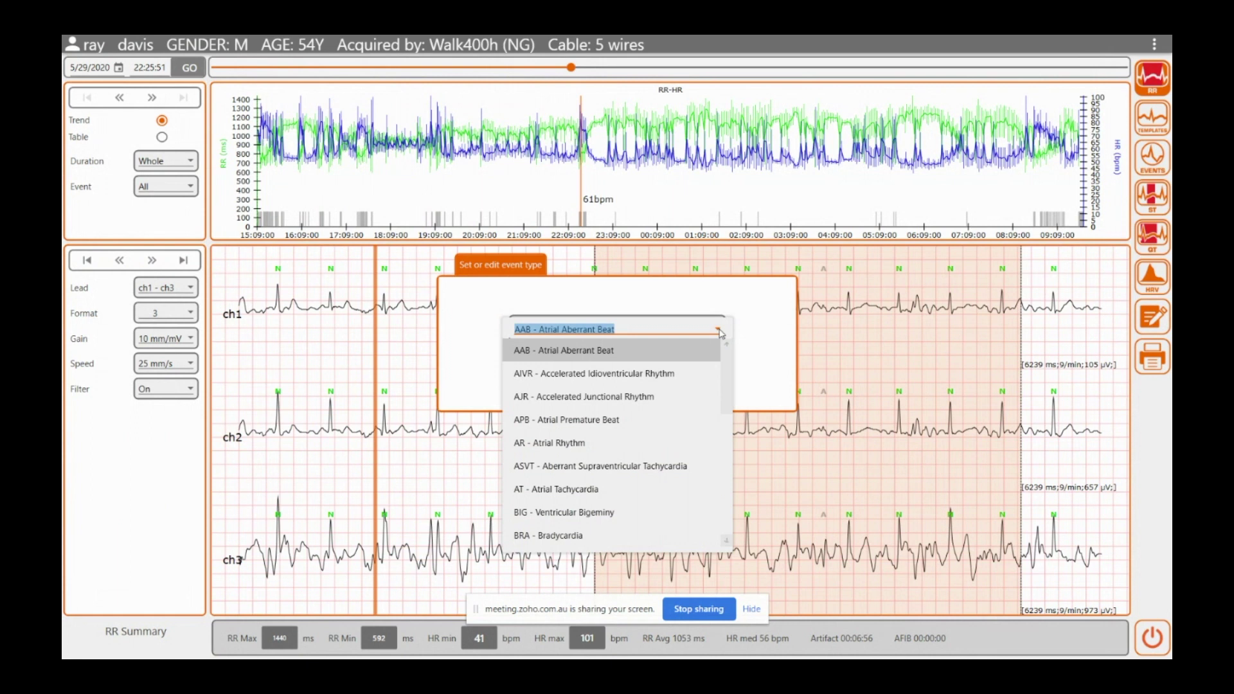
left_click(761, 363)
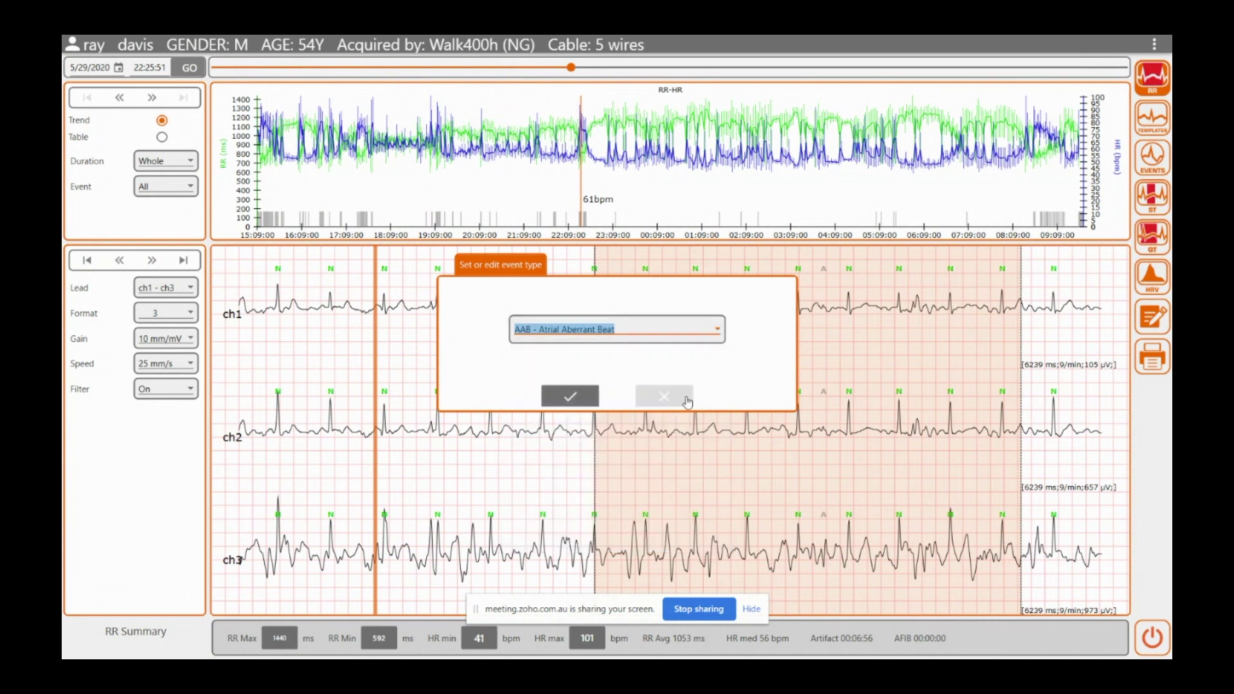
left_click(662, 404)
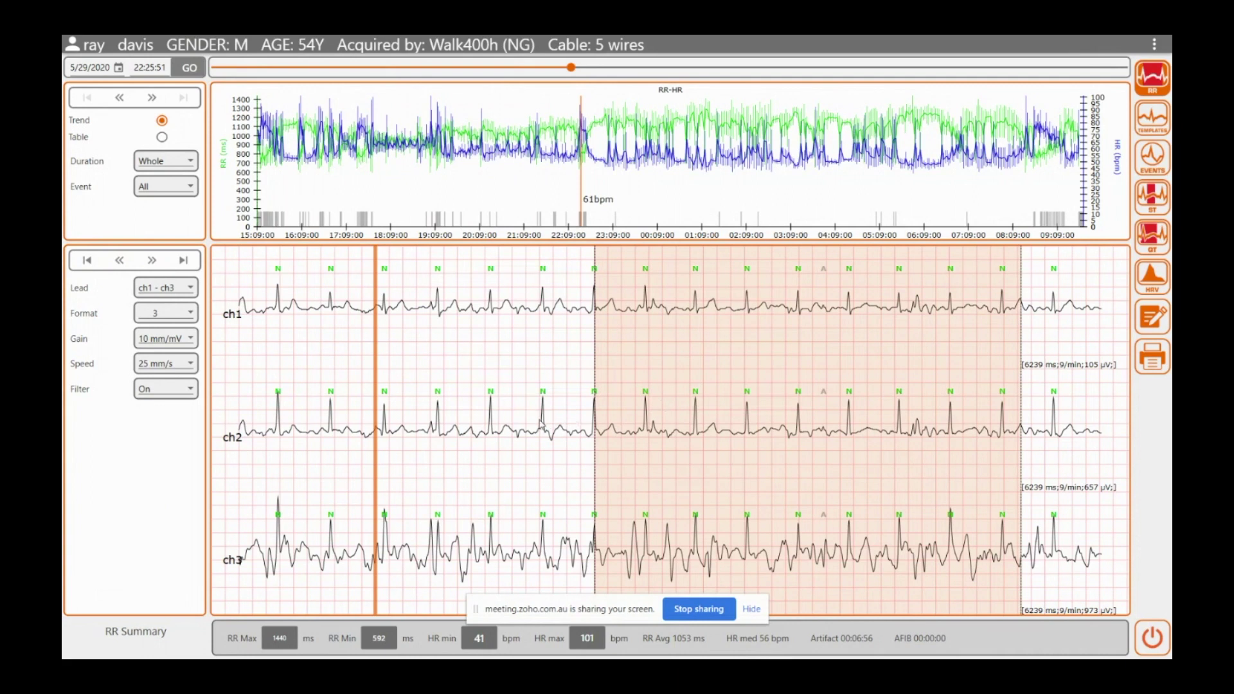
left_click(545, 426)
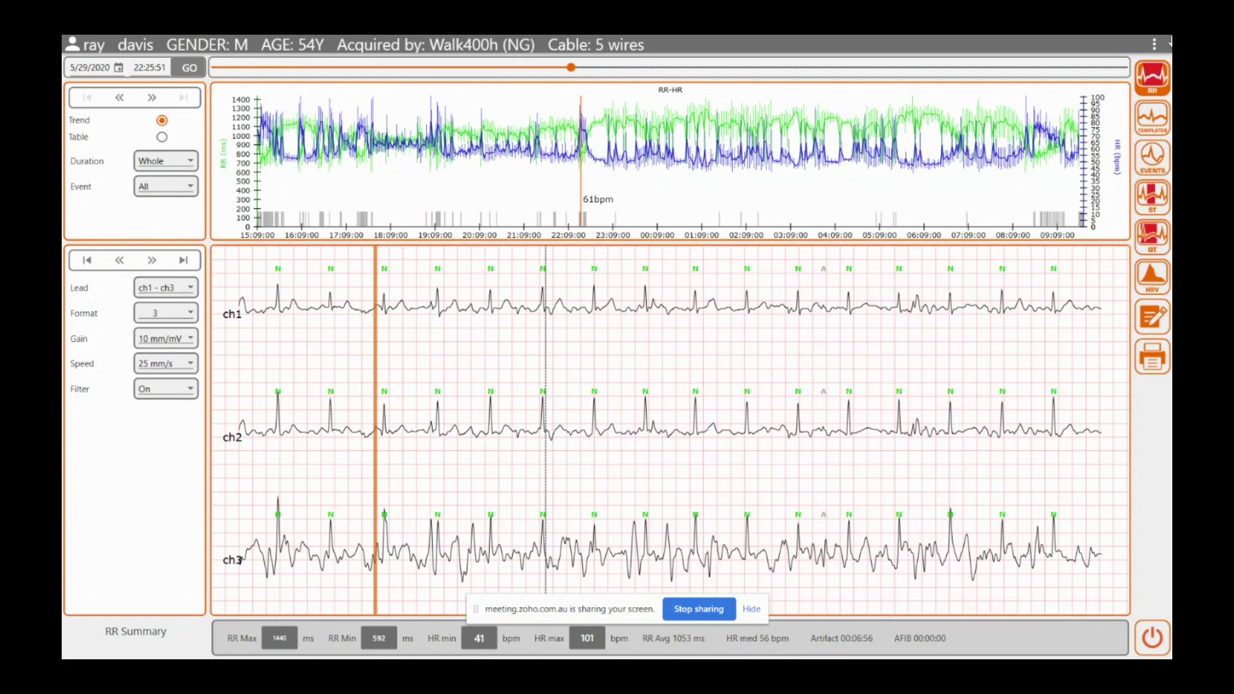
left_click(1155, 45)
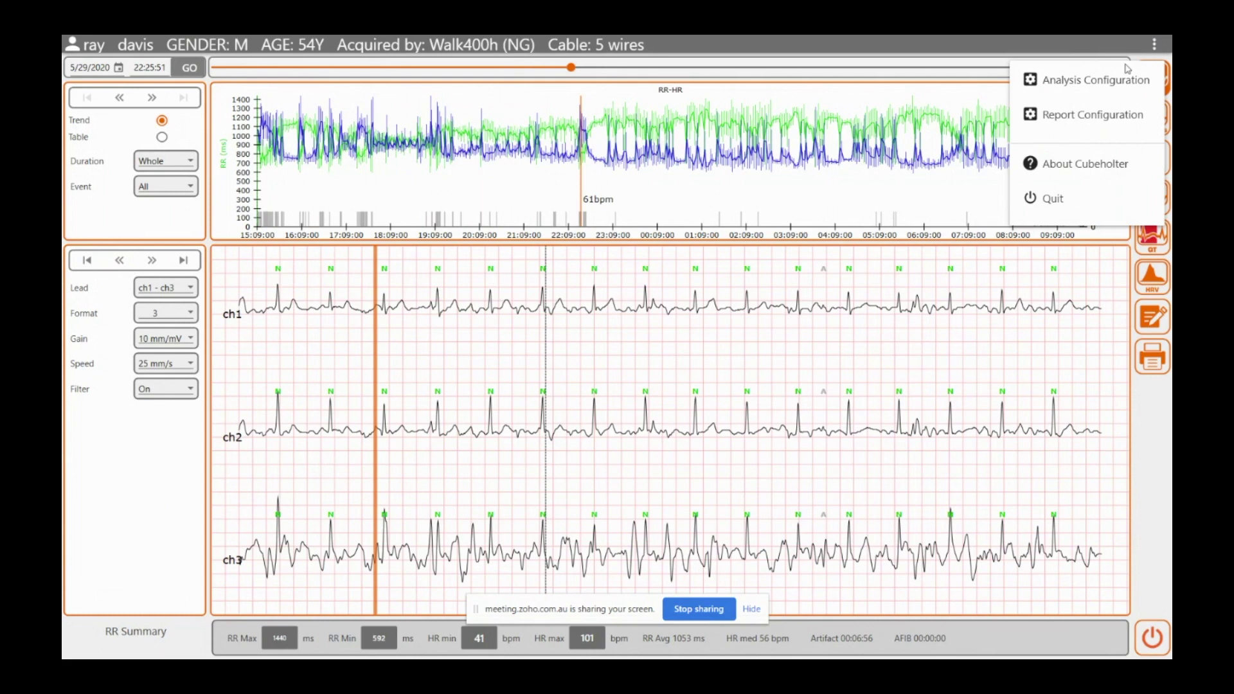
- Review Analysis Configuration's Rhythm, RR, ST Analysis and Pacemaker tabs, closing it unchanged
left_click(1091, 83)
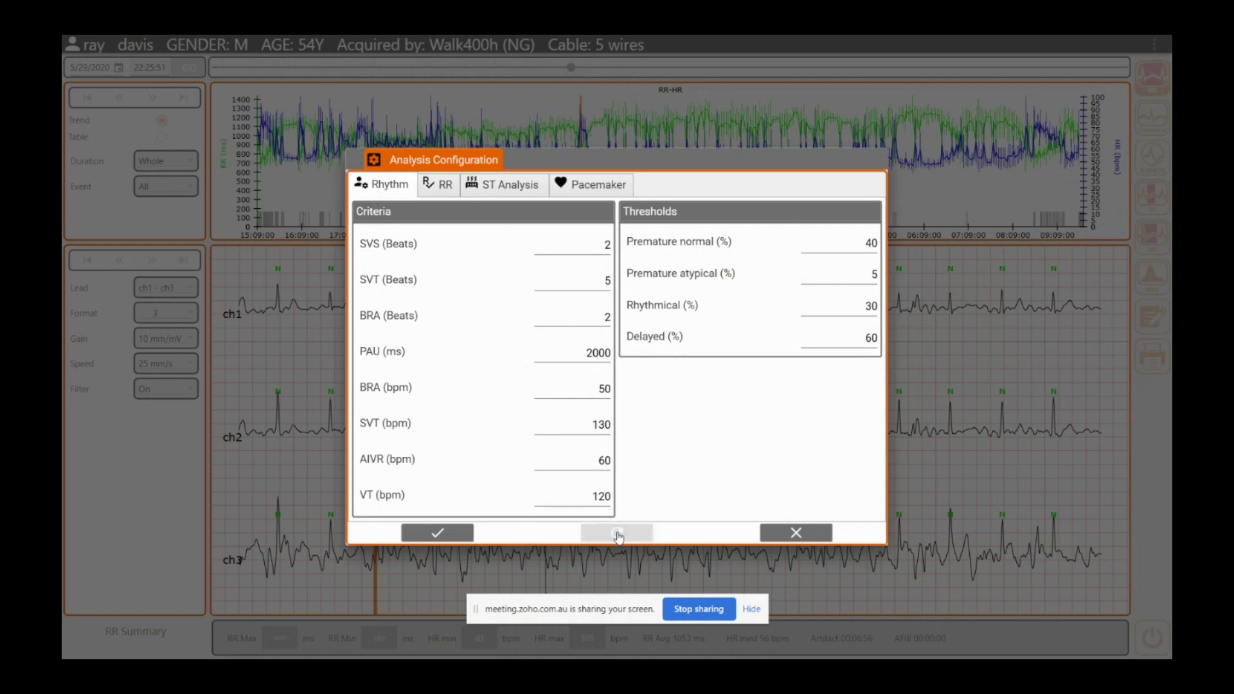
left_click(437, 185)
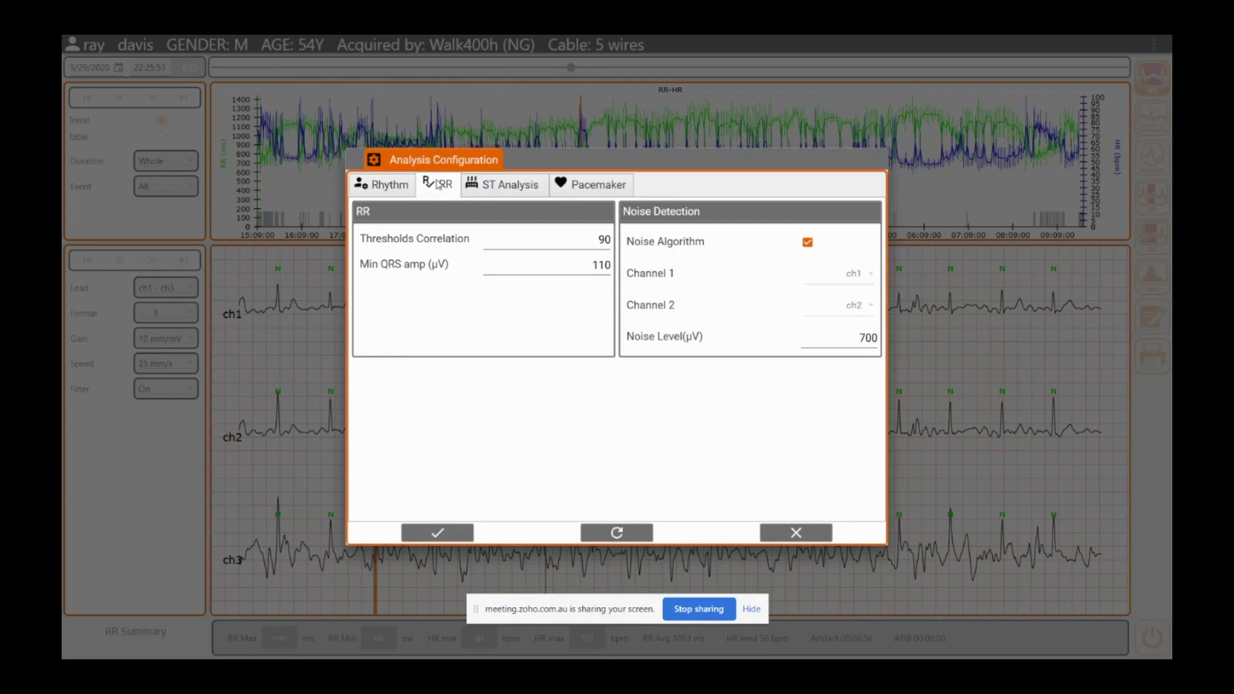
left_click(519, 186)
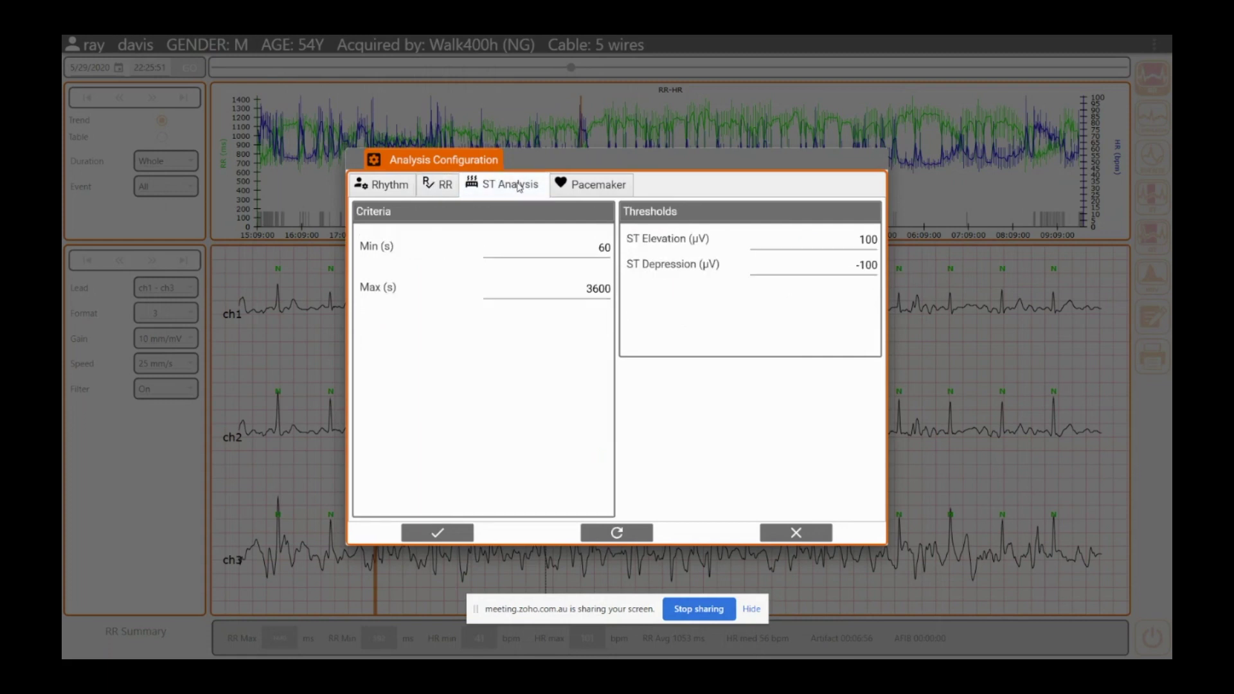
left_click(587, 186)
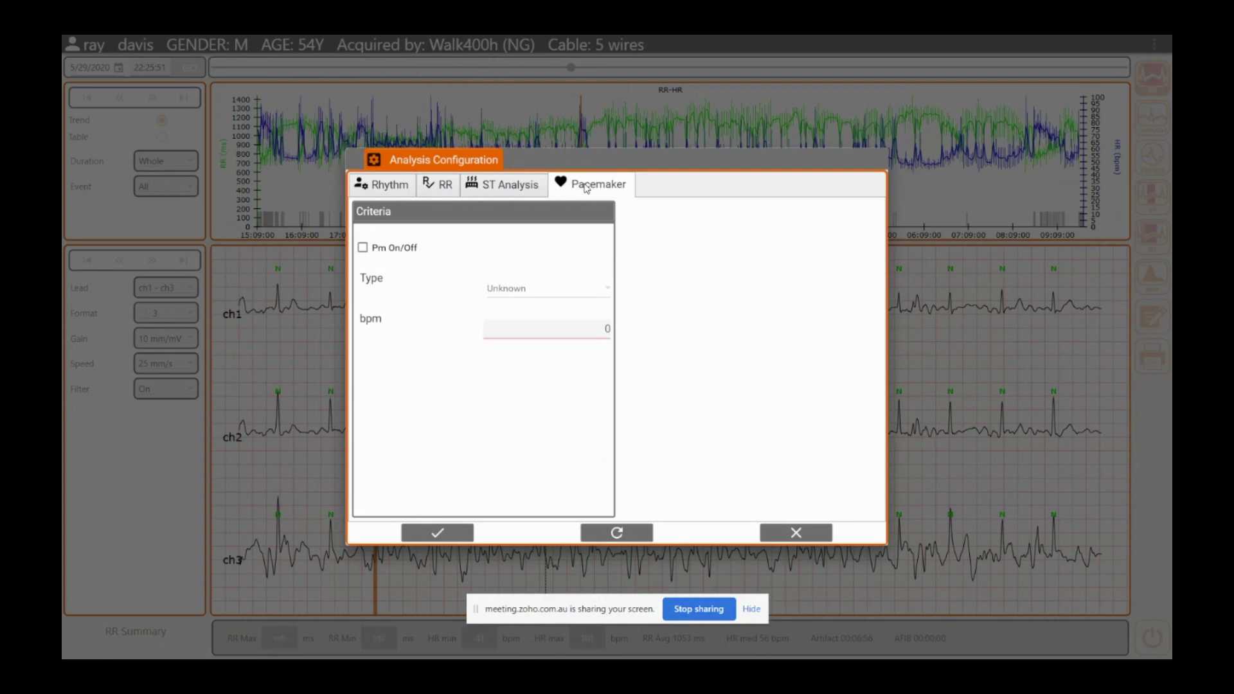
left_click(797, 539)
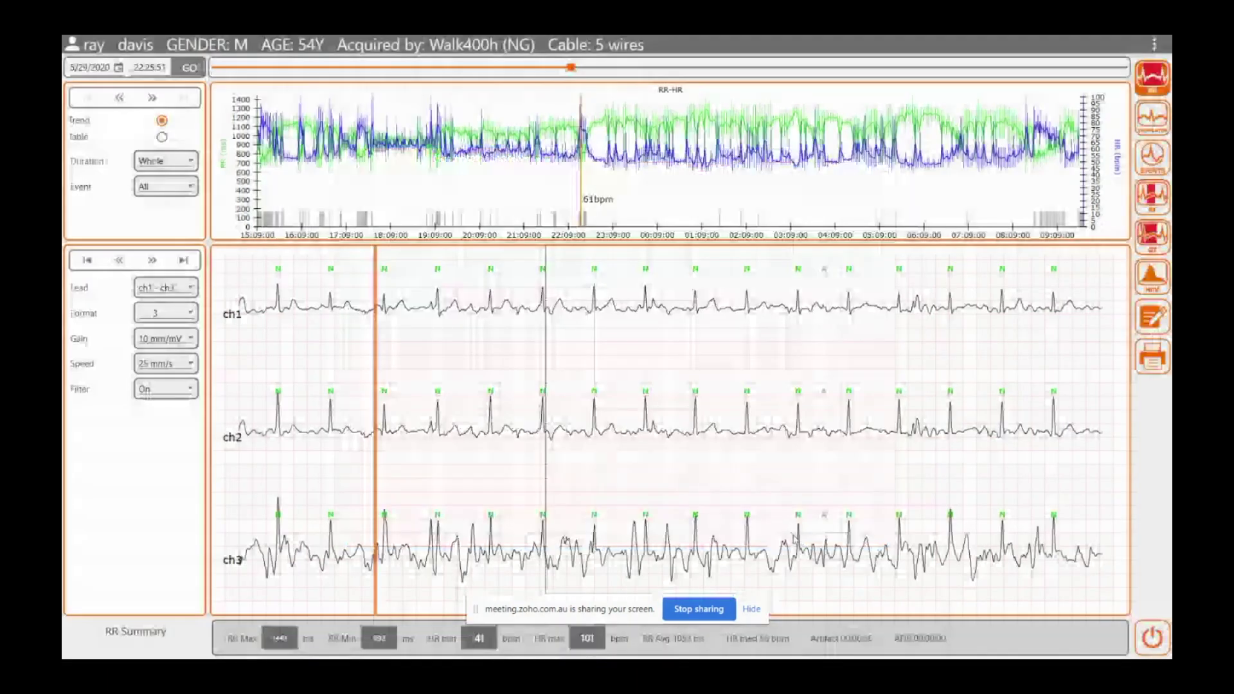
left_click(1154, 46)
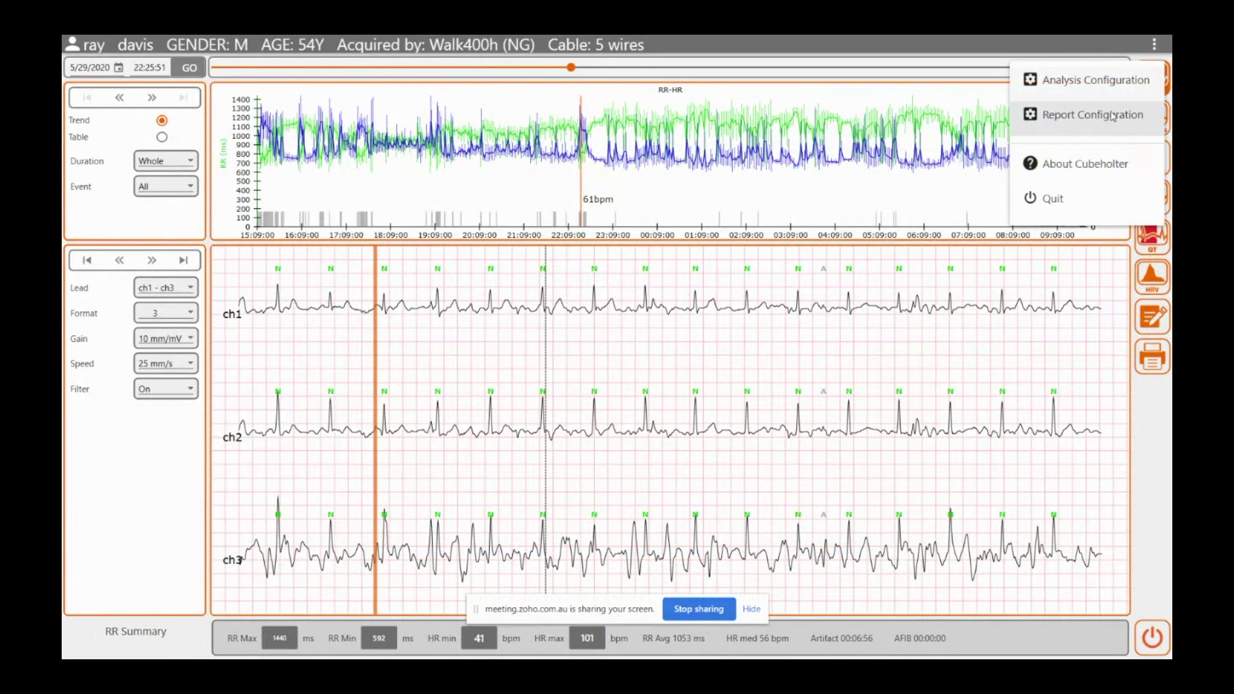
left_click(1050, 122)
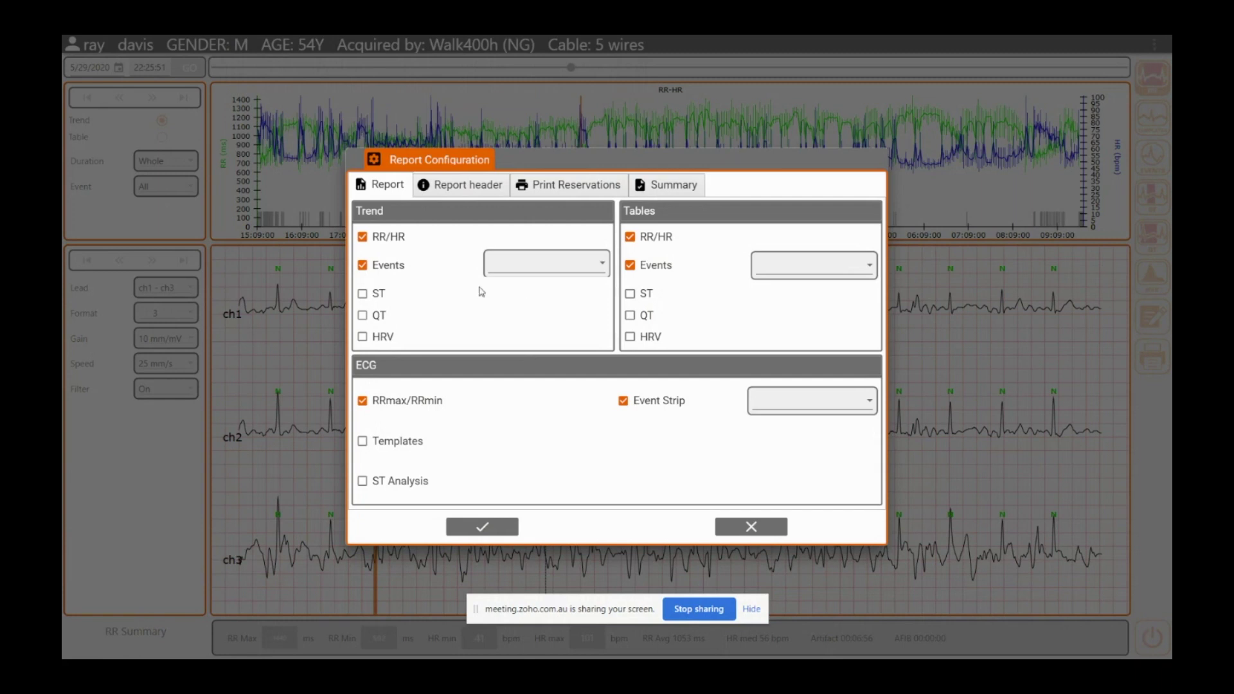
left_click(466, 188)
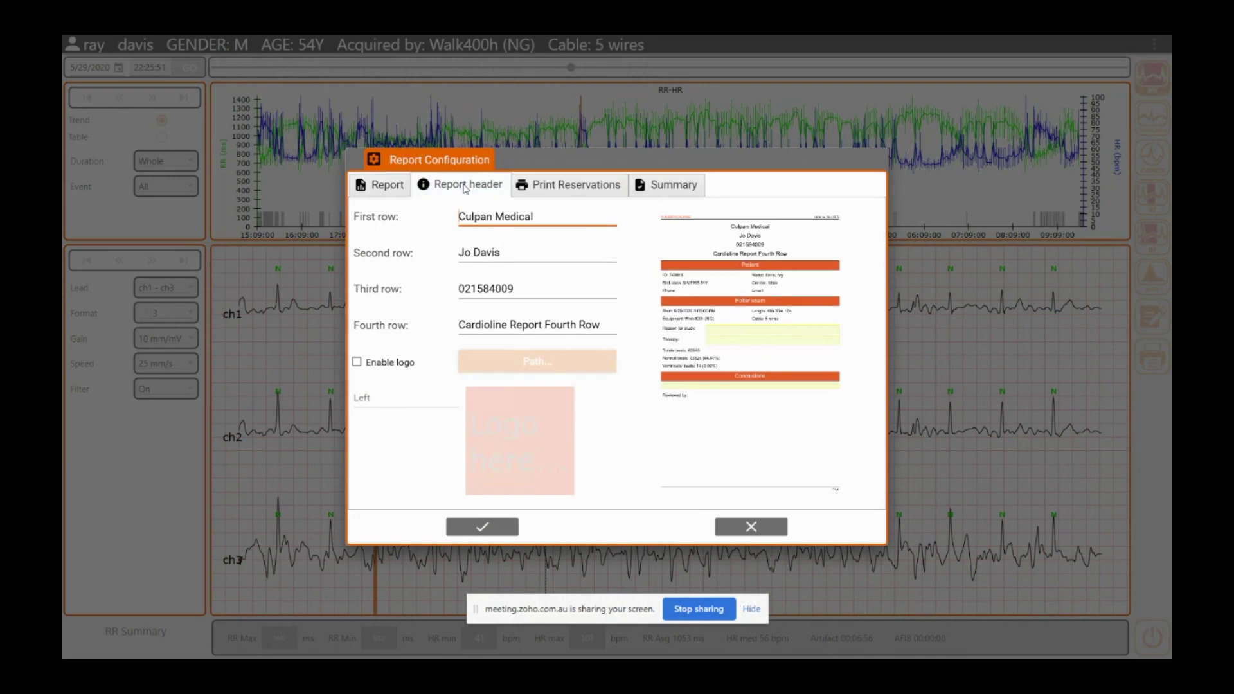
left_click(607, 190)
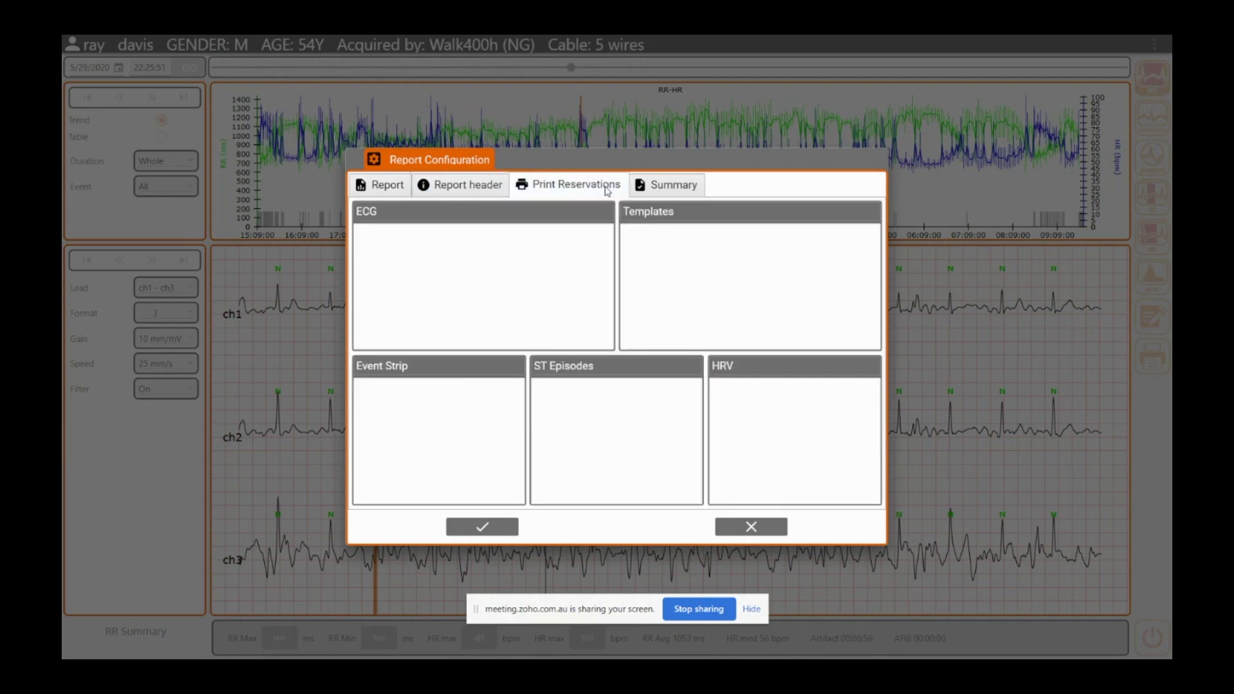
left_click(654, 188)
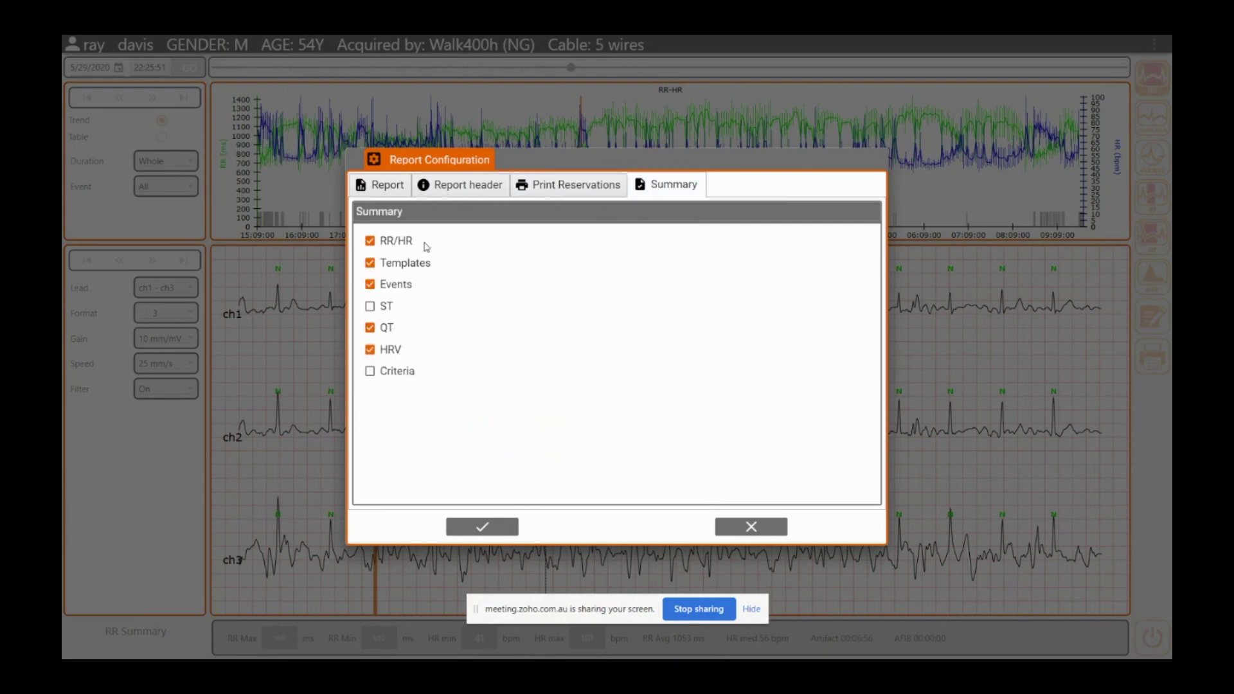
left_click(752, 527)
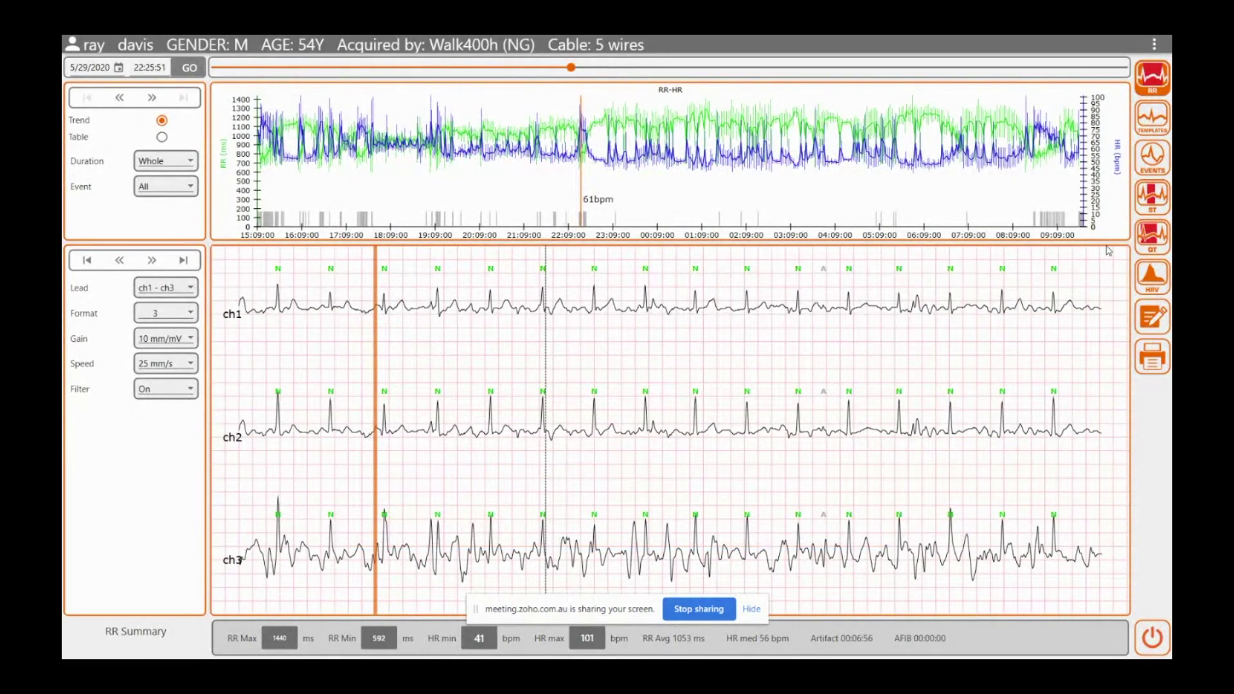
- Jump to the ECG at the RR Max, RR Min, HR min and HR max beats
left_click(1152, 318)
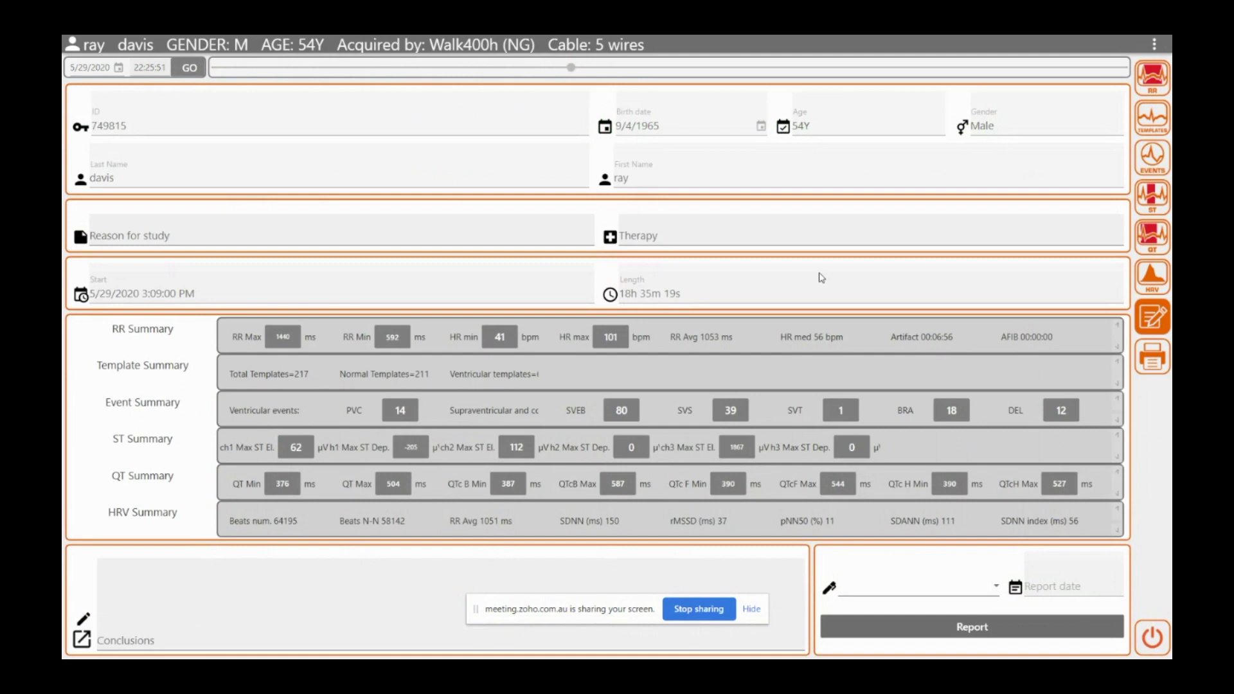
left_click(279, 338)
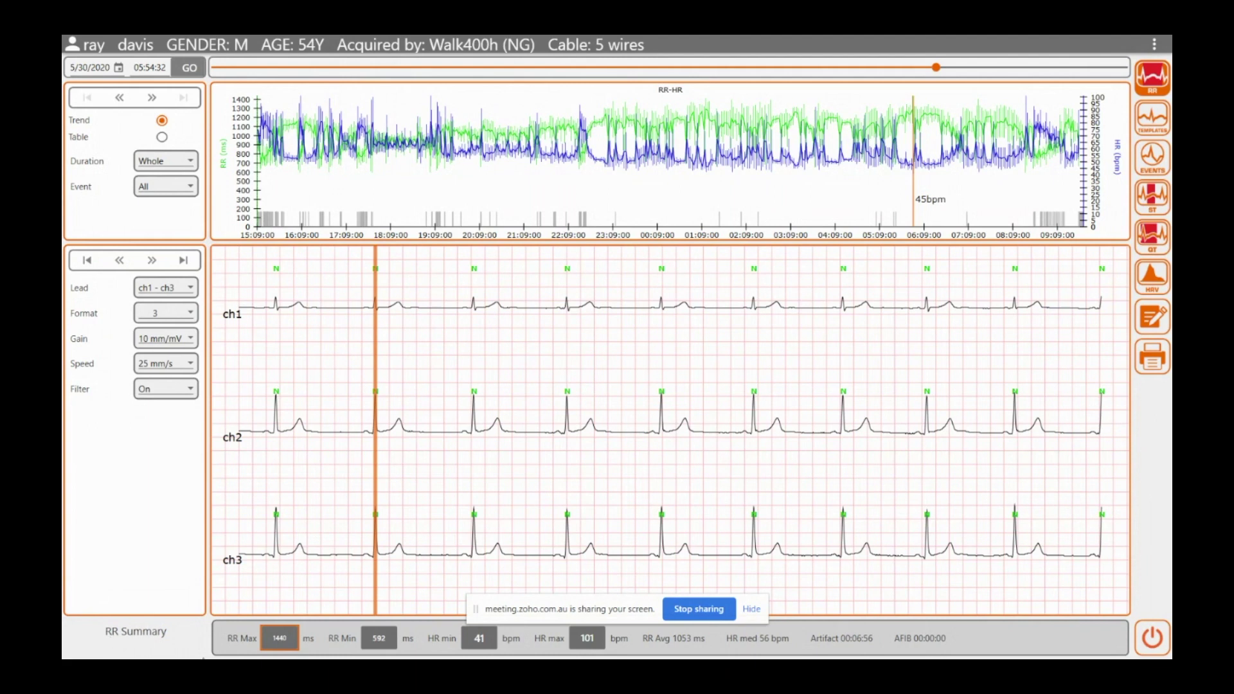
left_click(379, 638)
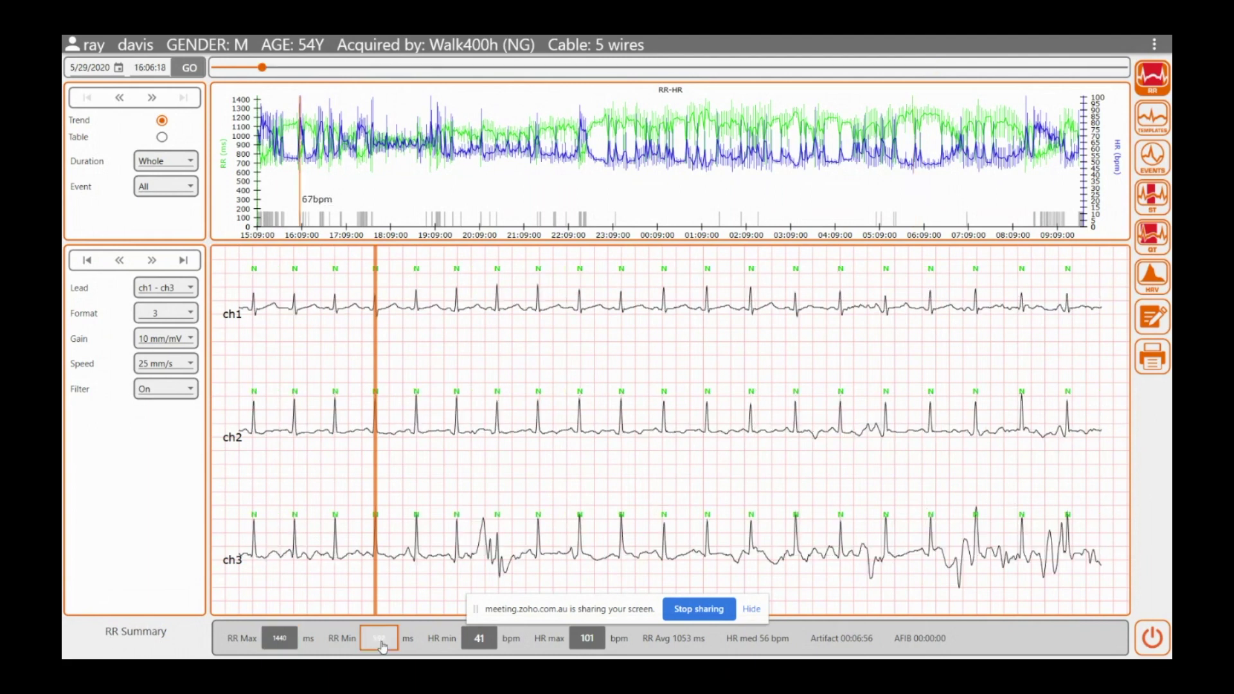
left_click(488, 642)
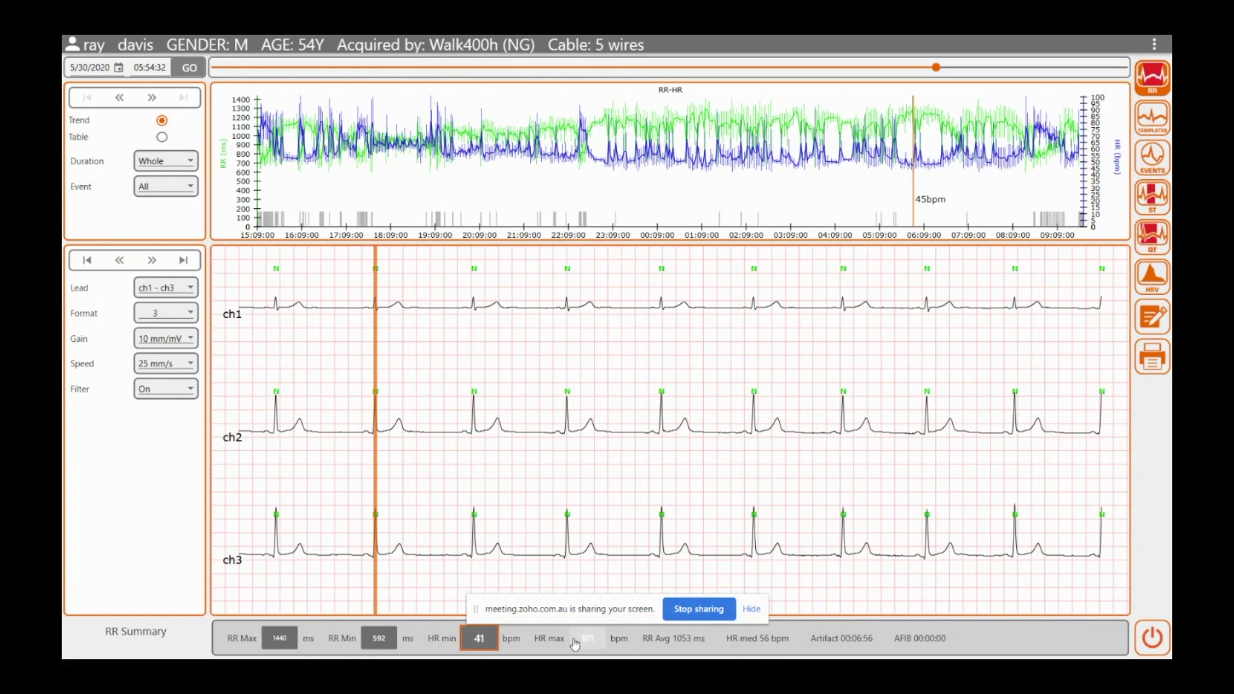
left_click(597, 644)
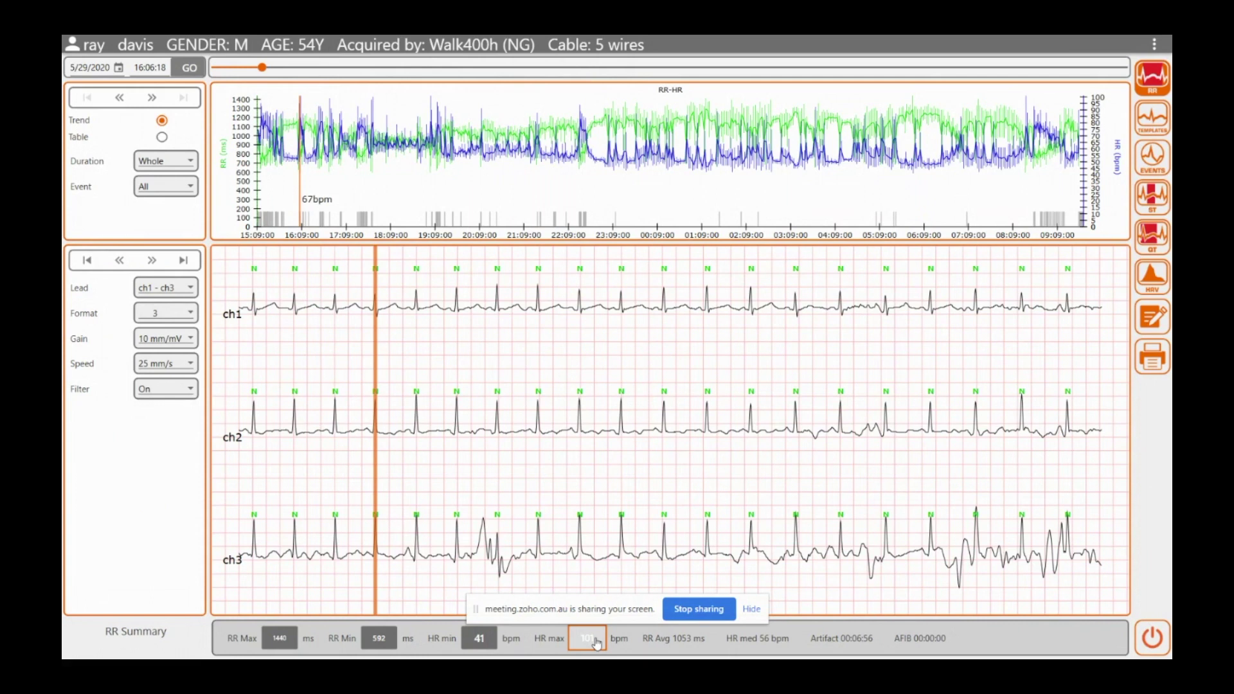
- Show the report summary page and scroll the Event Summary to the PAU count row
left_click(1153, 317)
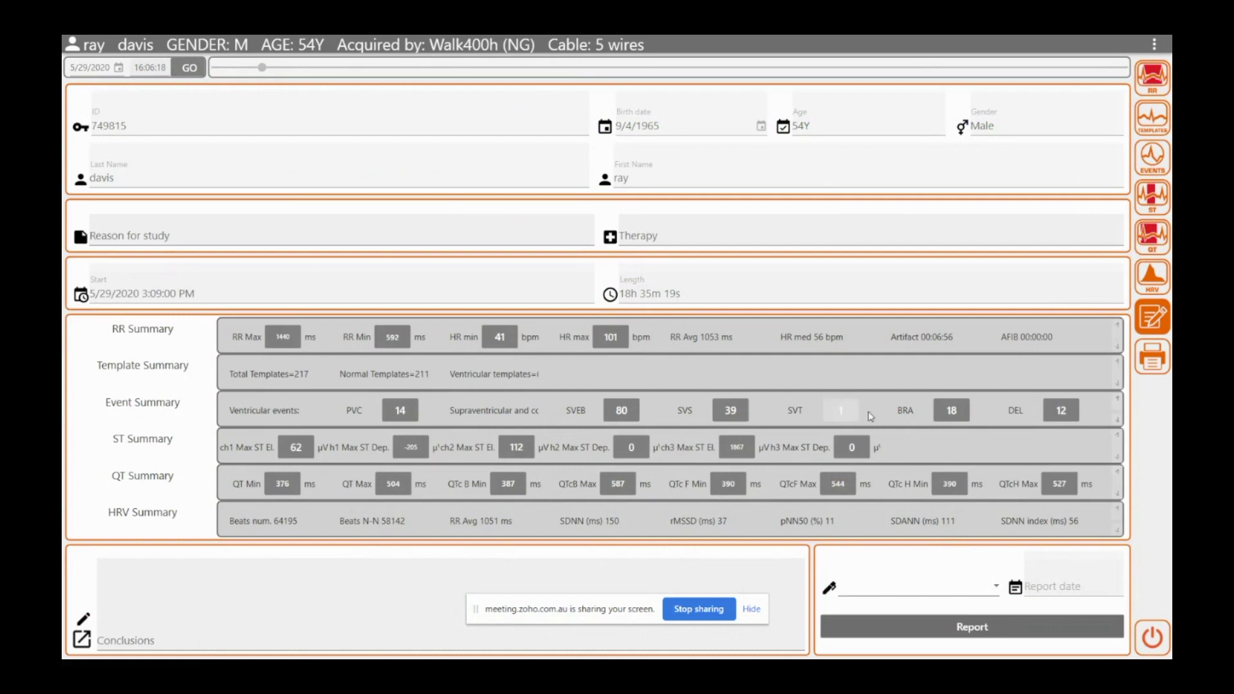
left_click(1118, 422)
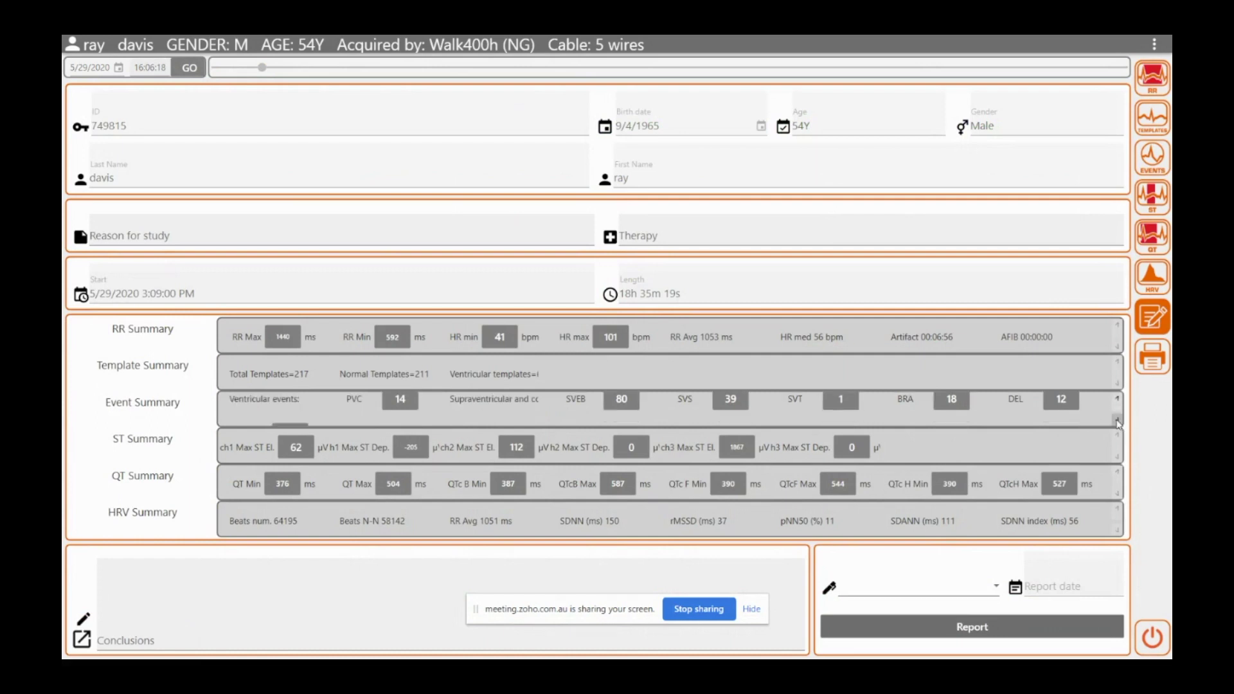
left_click(1118, 422)
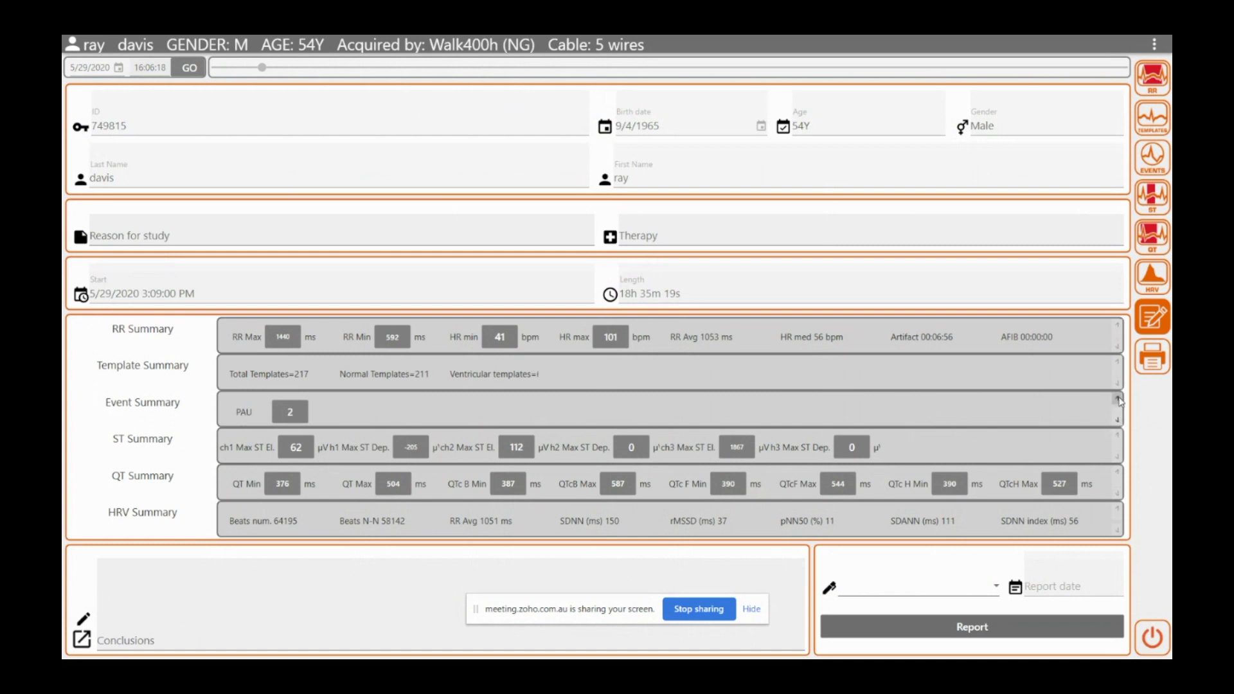
left_click(1118, 399)
left_click(1118, 398)
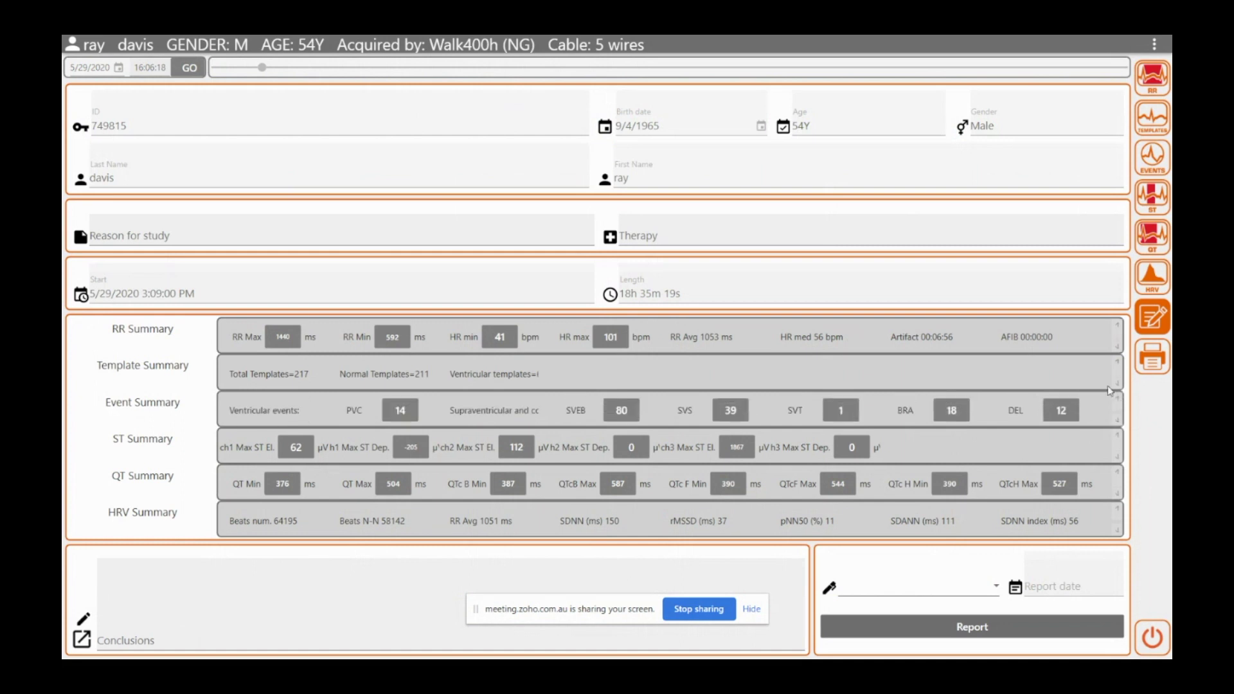
left_click(1119, 422)
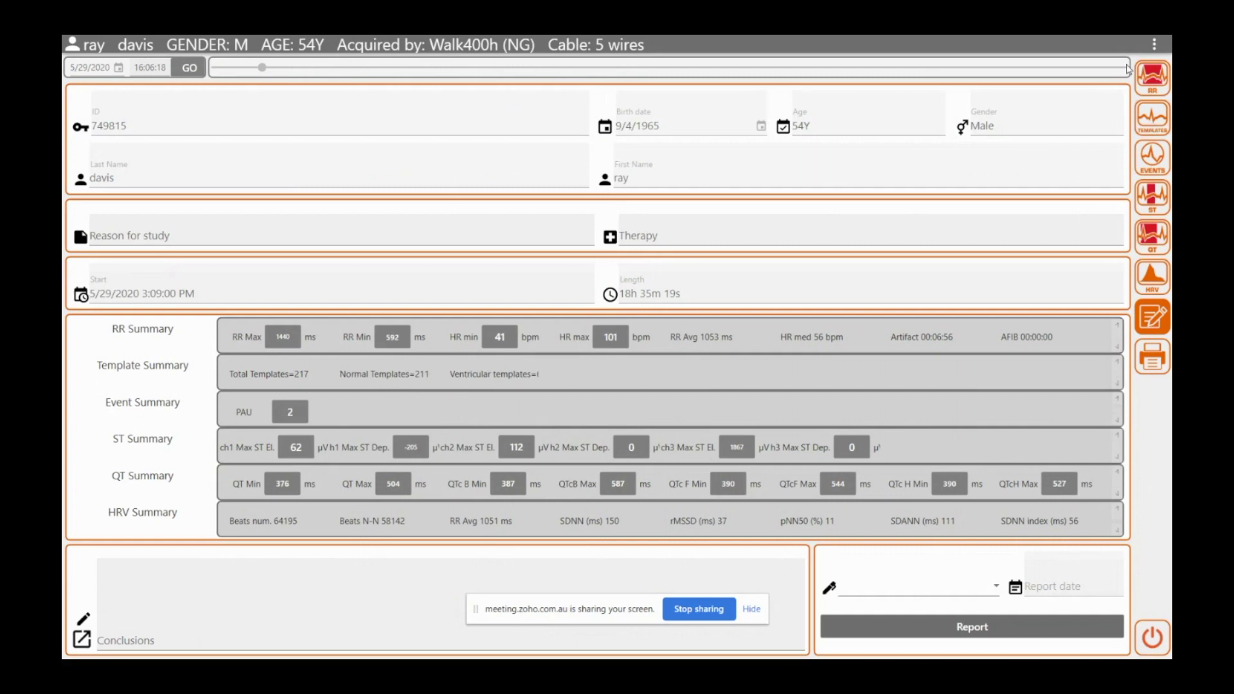
- Join two Normal templates into template 1, leaving 215 templates, 209 normal
left_click(1149, 121)
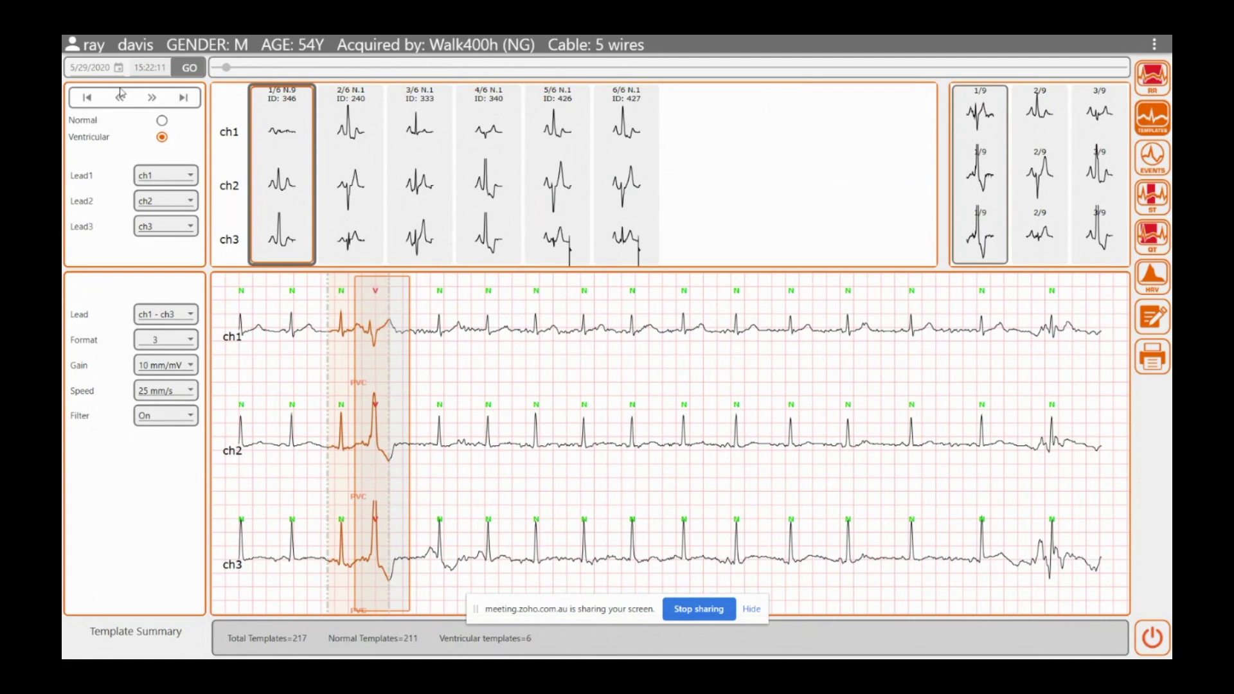
left_click(162, 121)
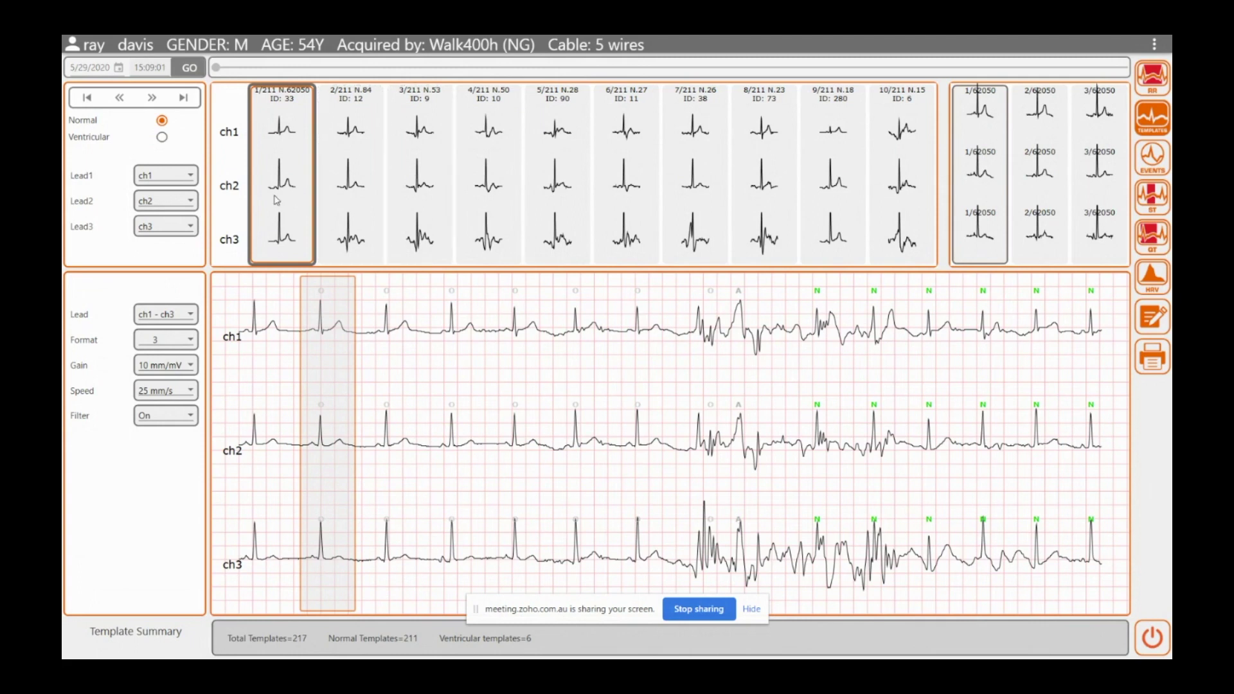
left_click(358, 203)
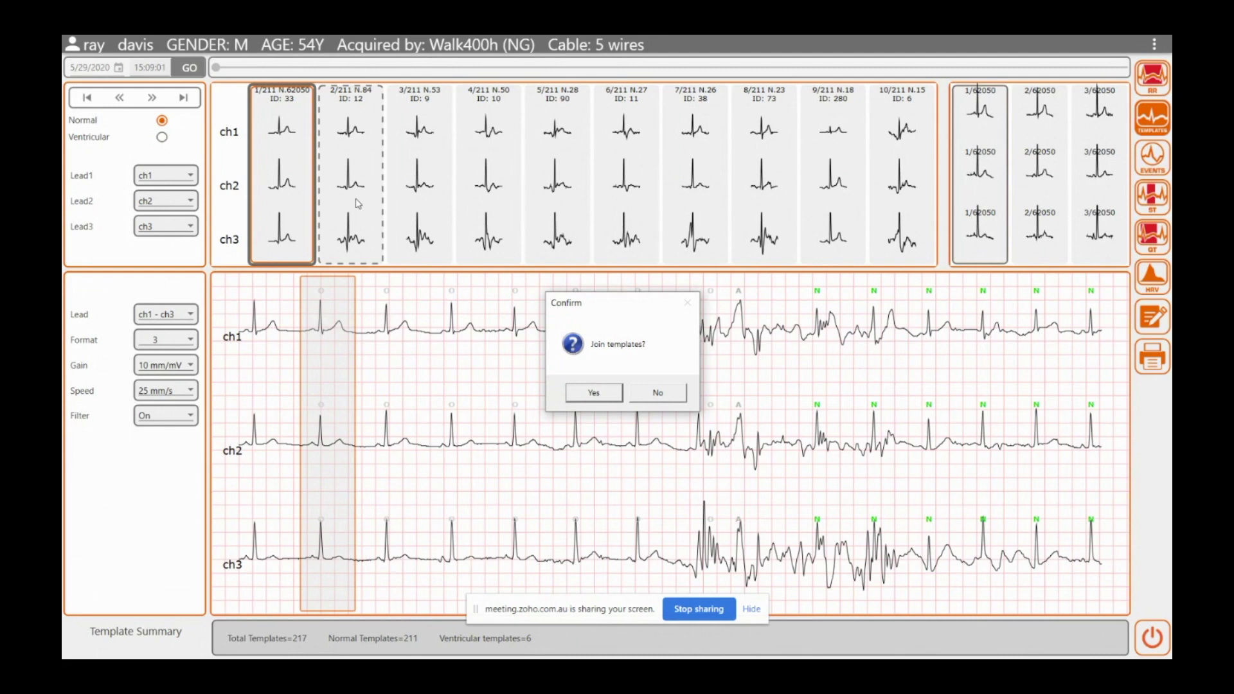
left_click(586, 392)
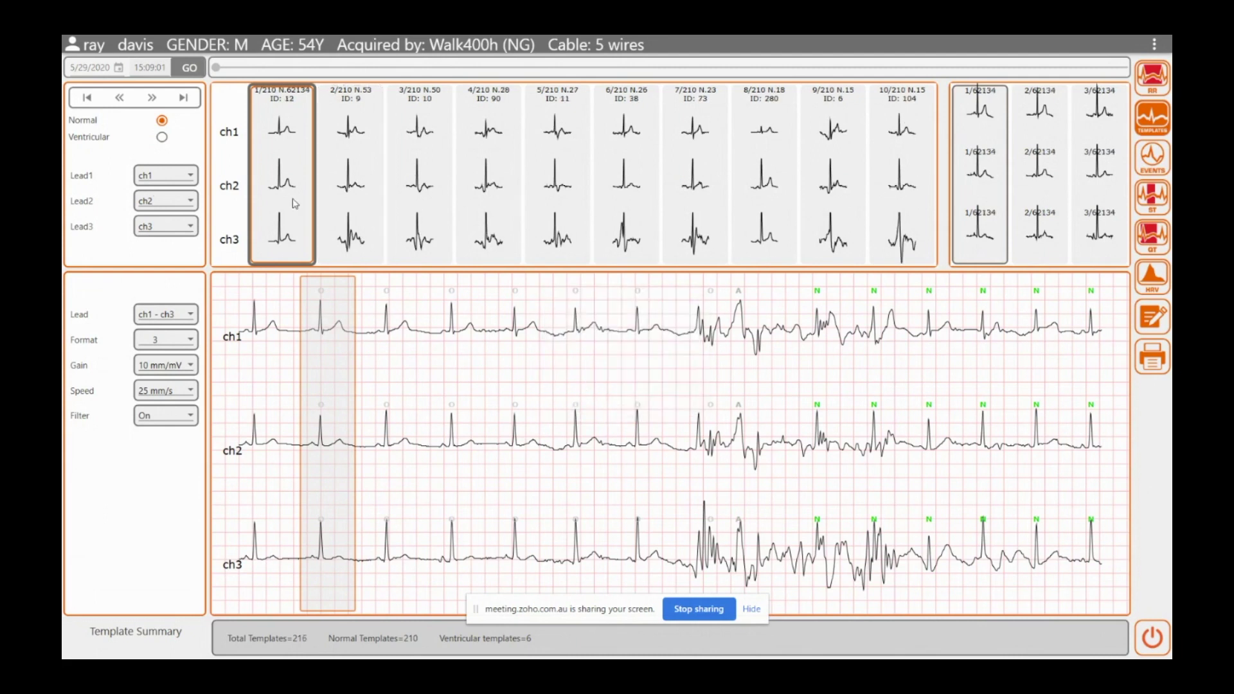
left_click(368, 204)
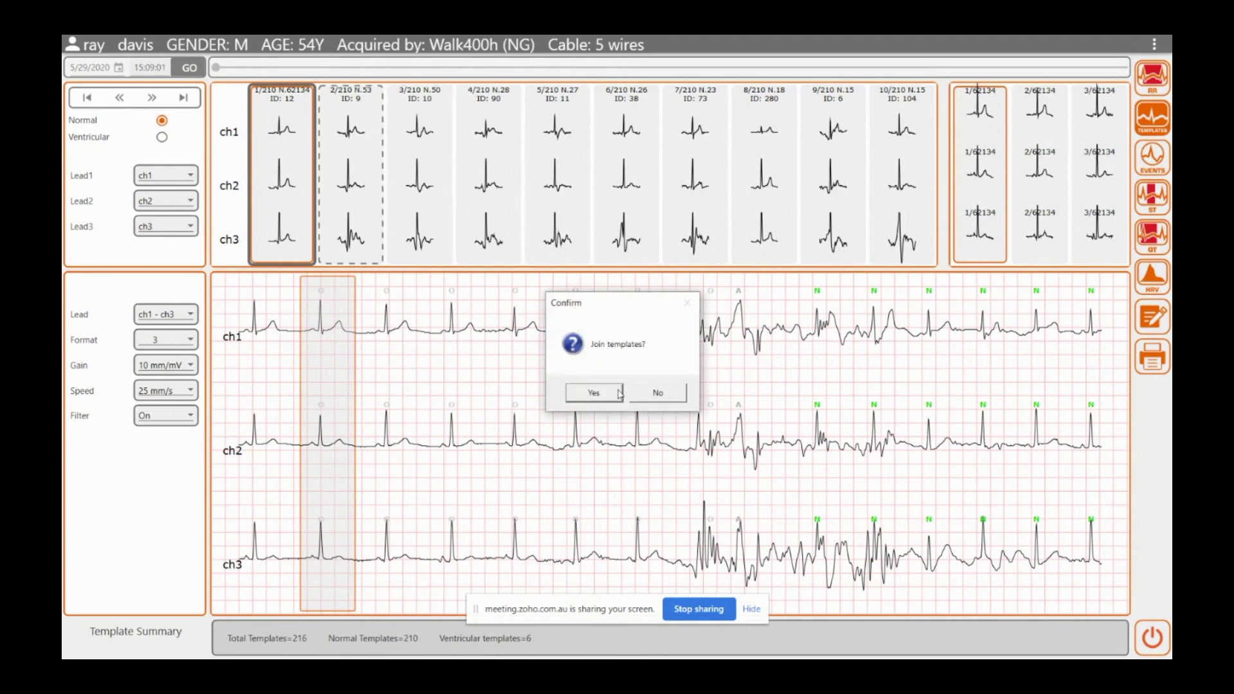
left_click(596, 396)
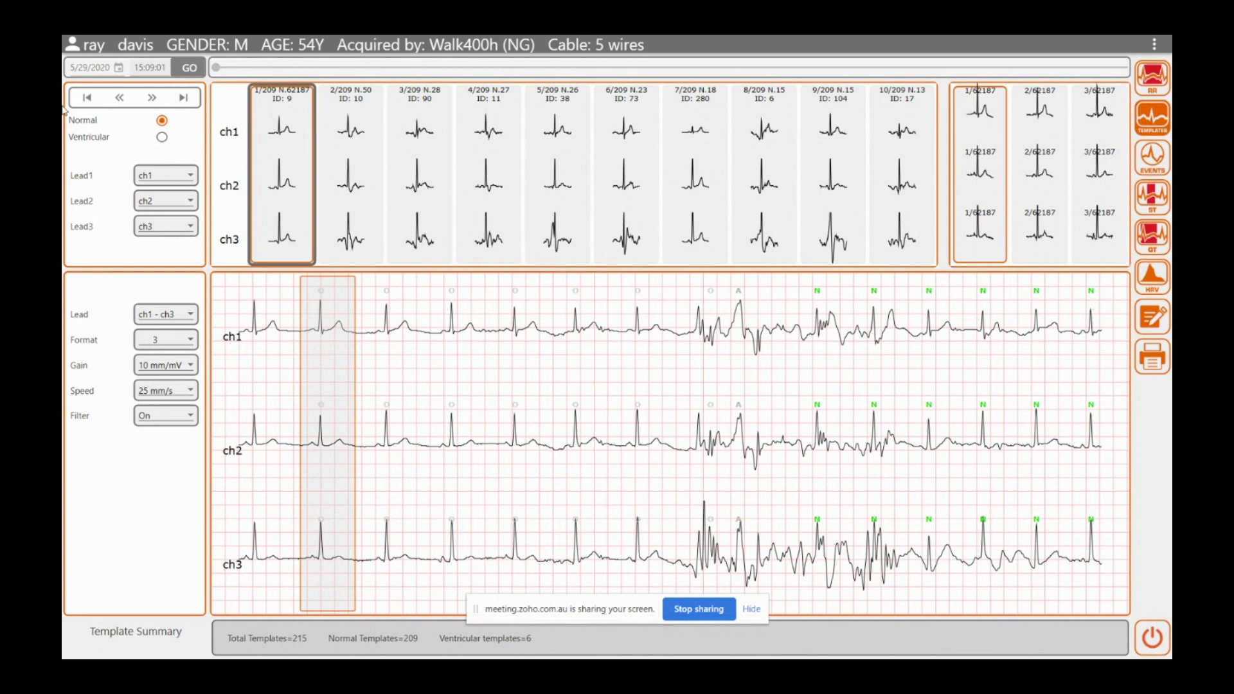
- Show the 6 ventricular templates, then cancel an event insertion on a selected ECG stretch
left_click(162, 138)
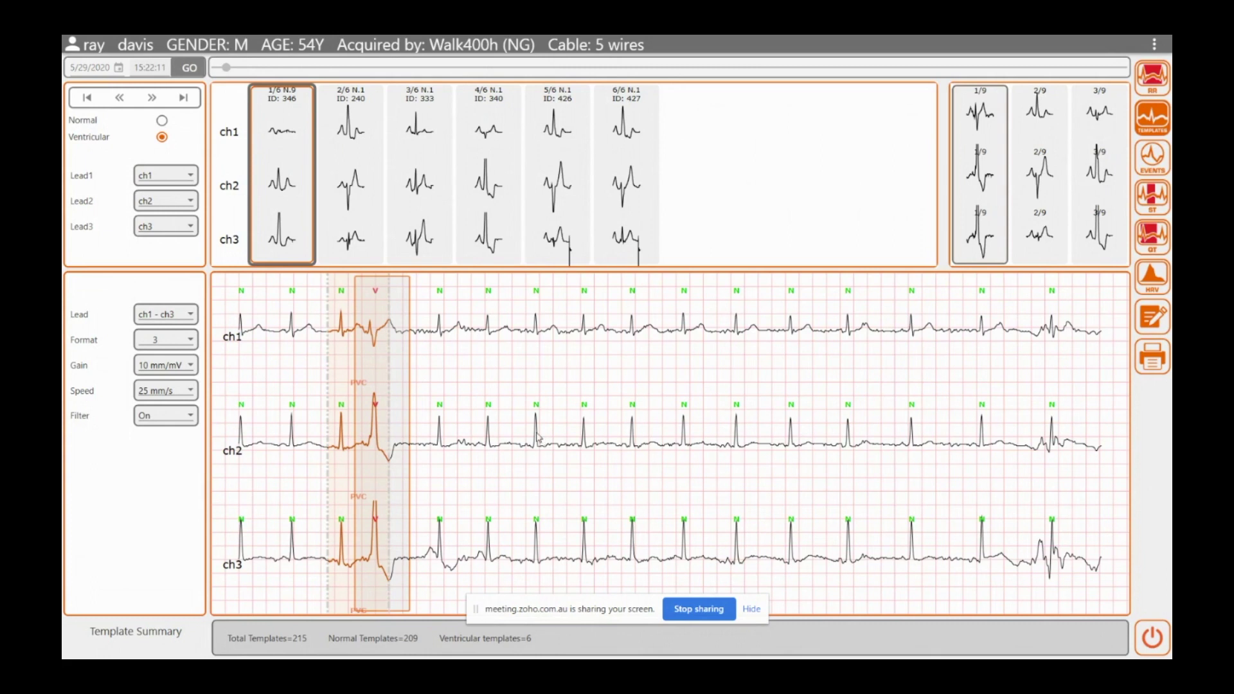
left_click_drag(537, 437, 916, 443)
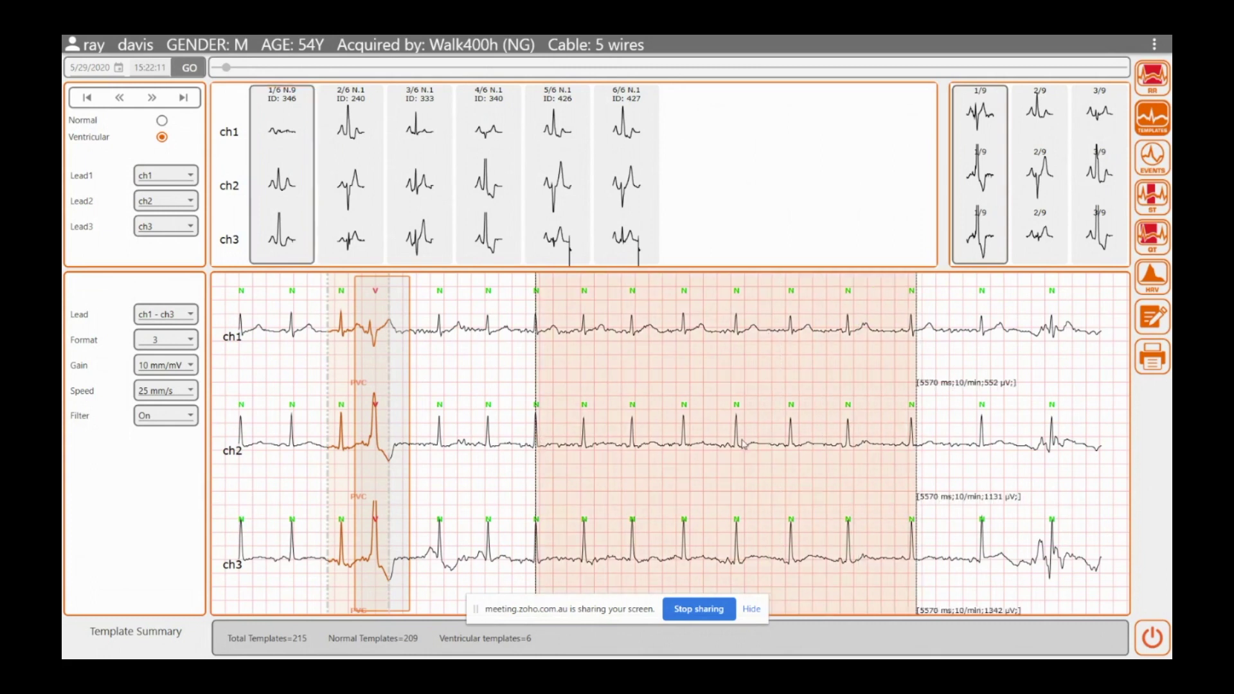
right_click(736, 448)
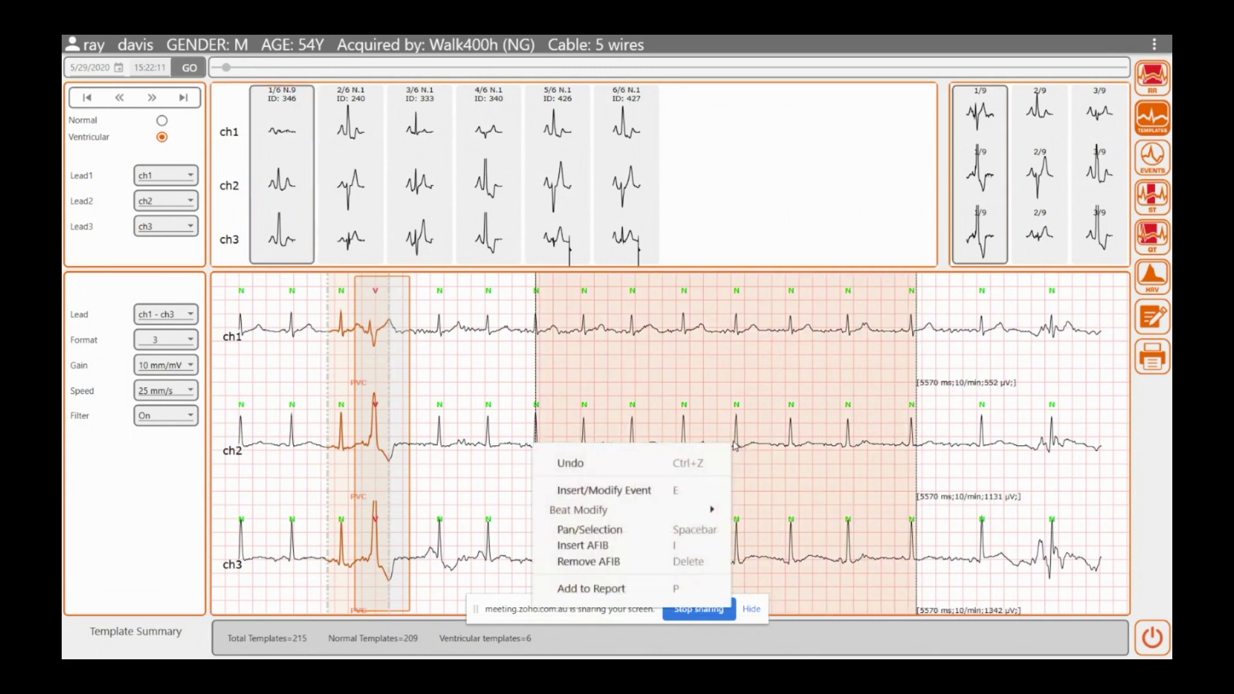
left_click(701, 491)
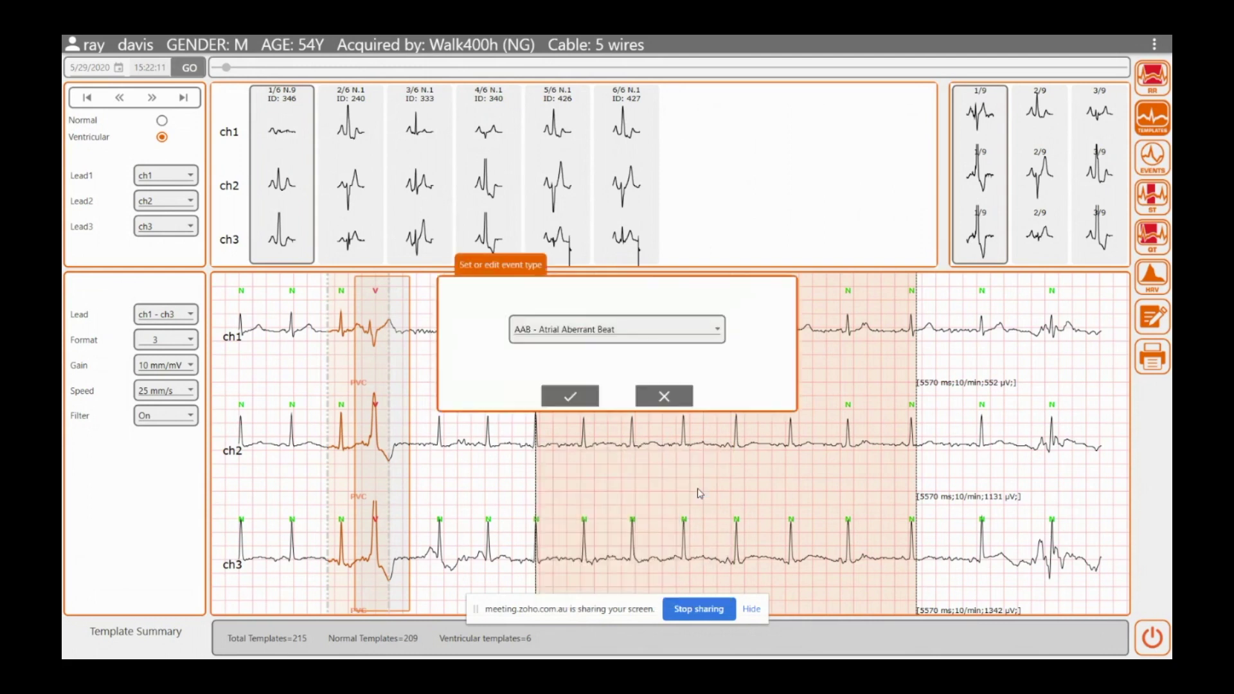
left_click(672, 397)
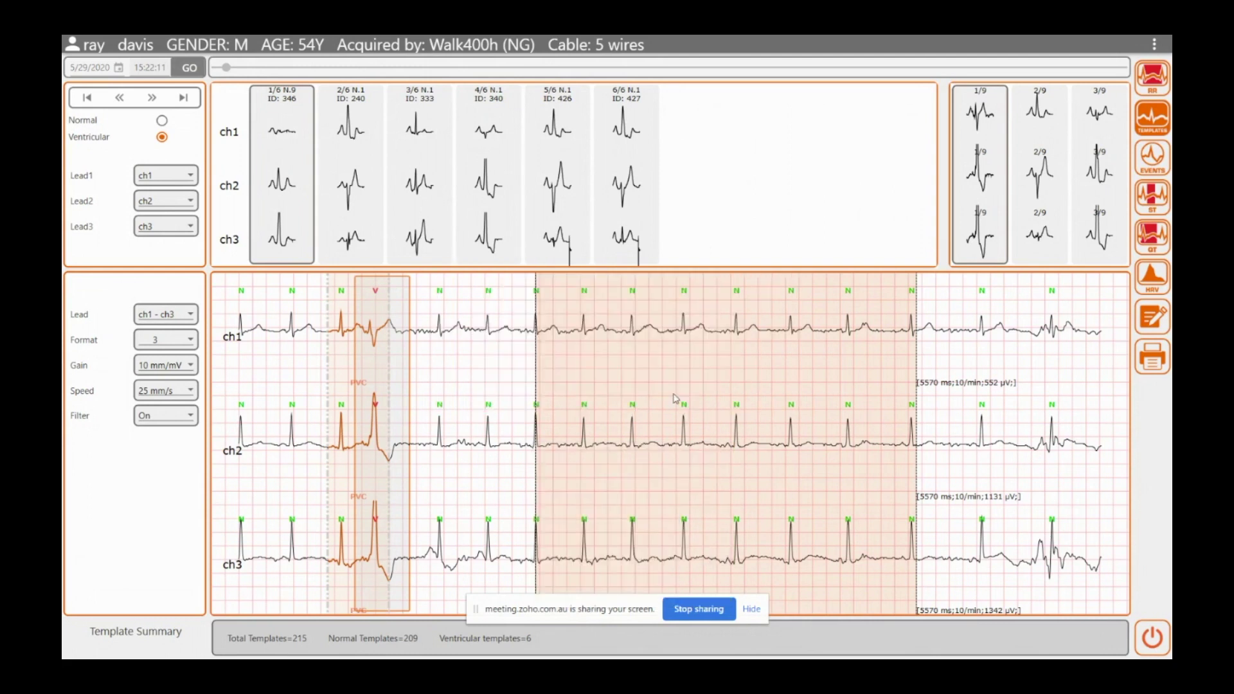
left_click(695, 440)
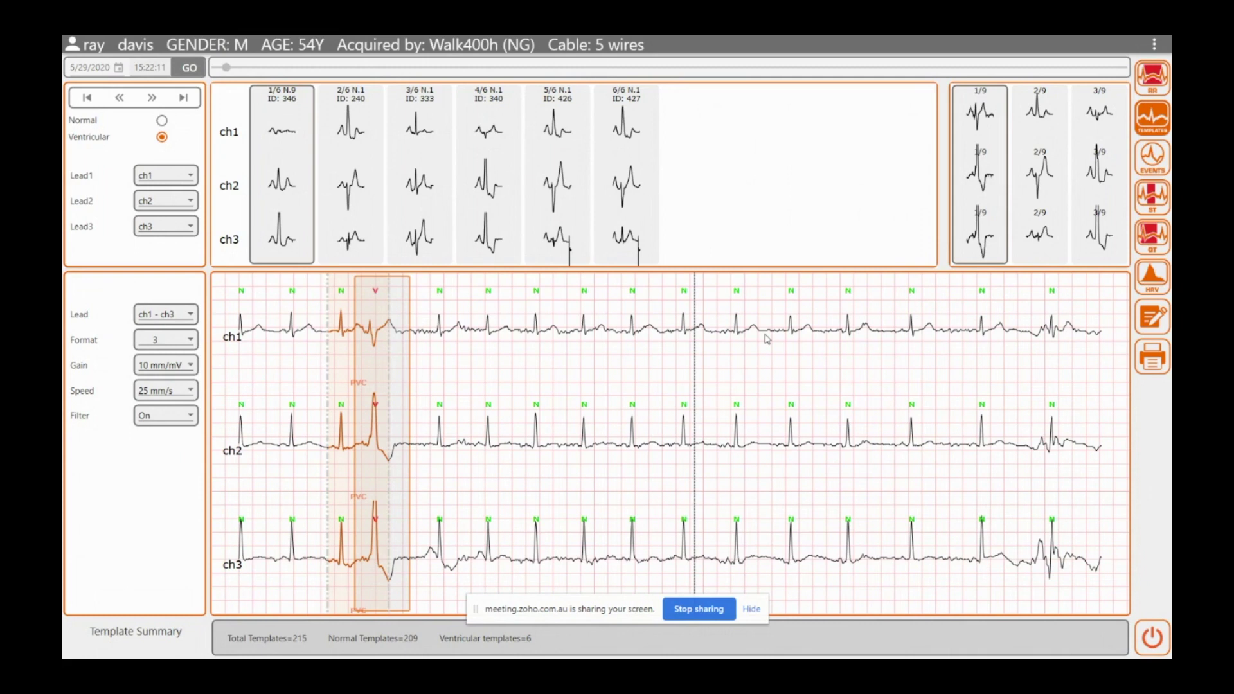
- Step through the ventricular templates to template 5 of 6, the PVC at 18:49:50
left_click(155, 98)
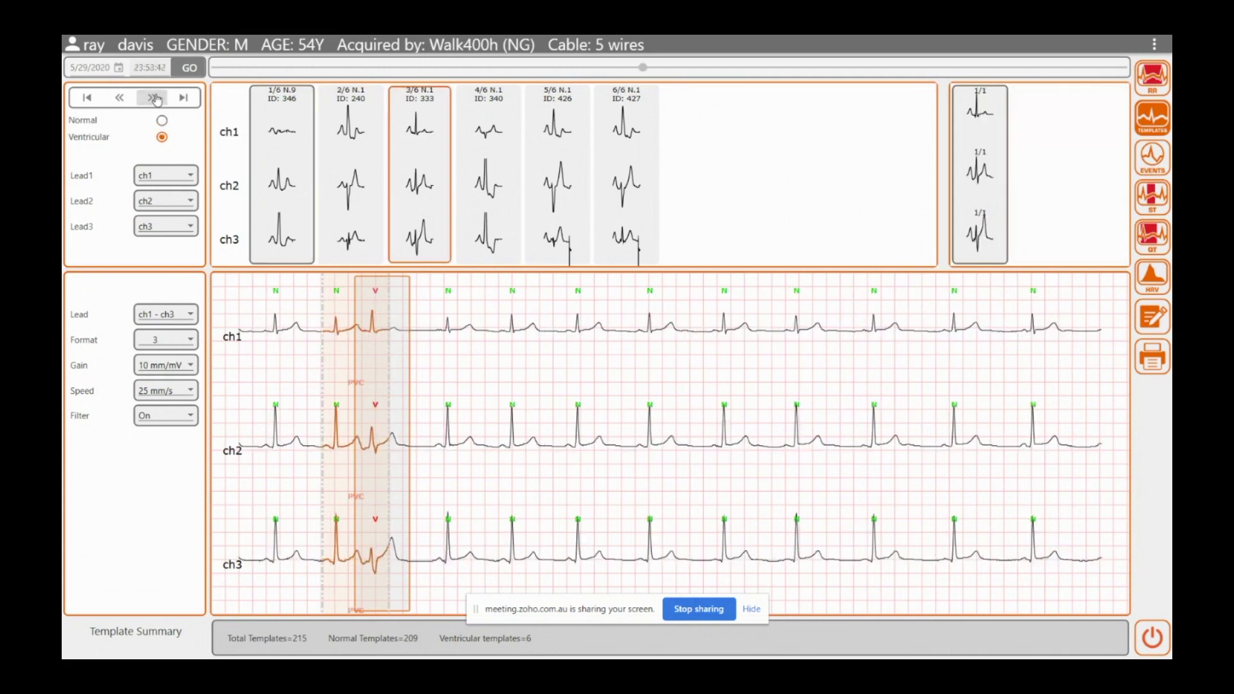
left_click(154, 98)
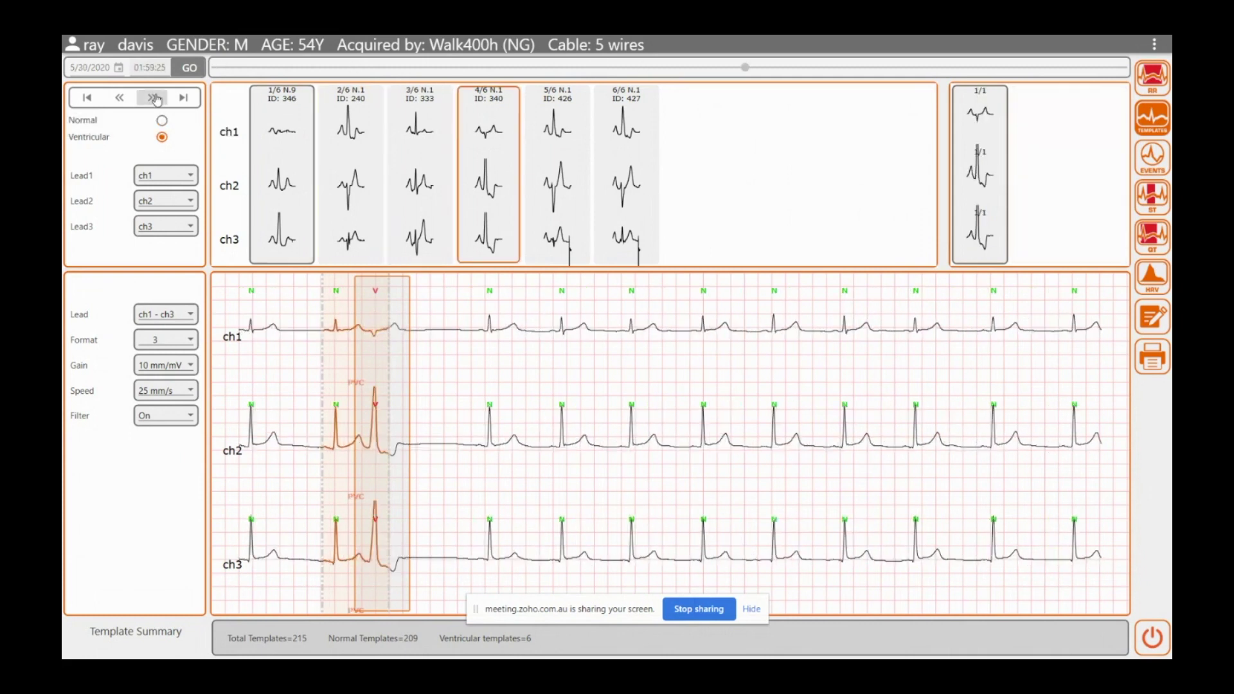
left_click(119, 98)
left_click(118, 98)
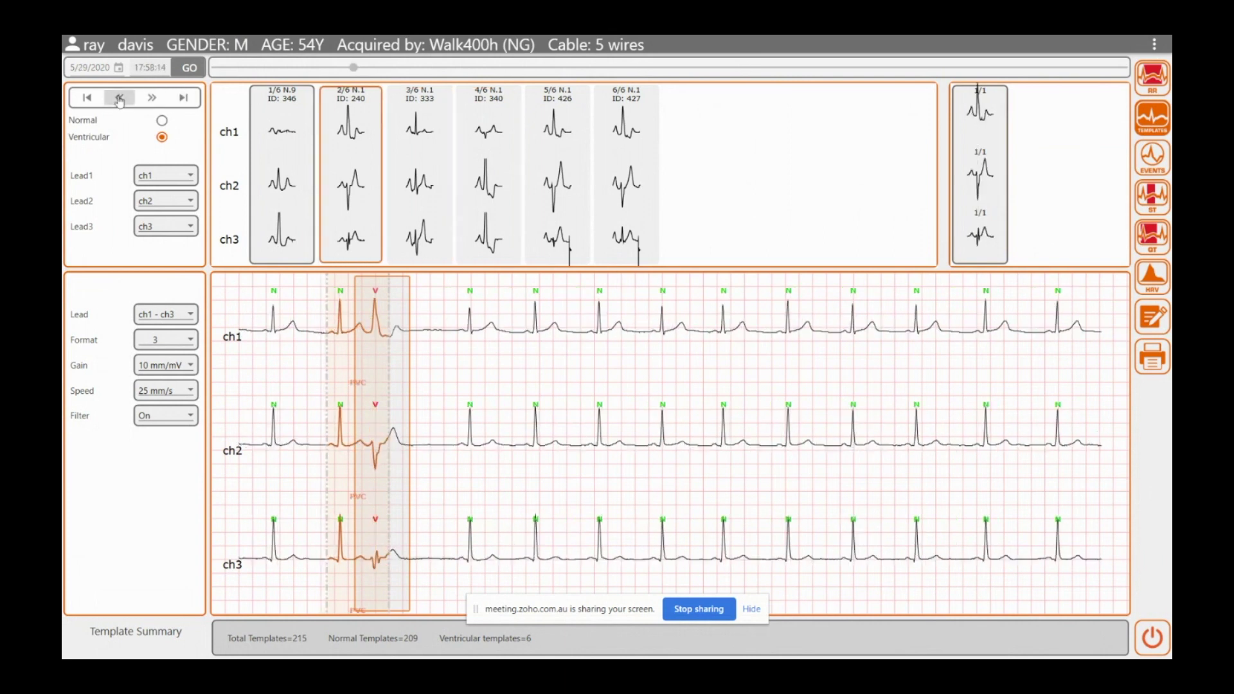
left_click(151, 98)
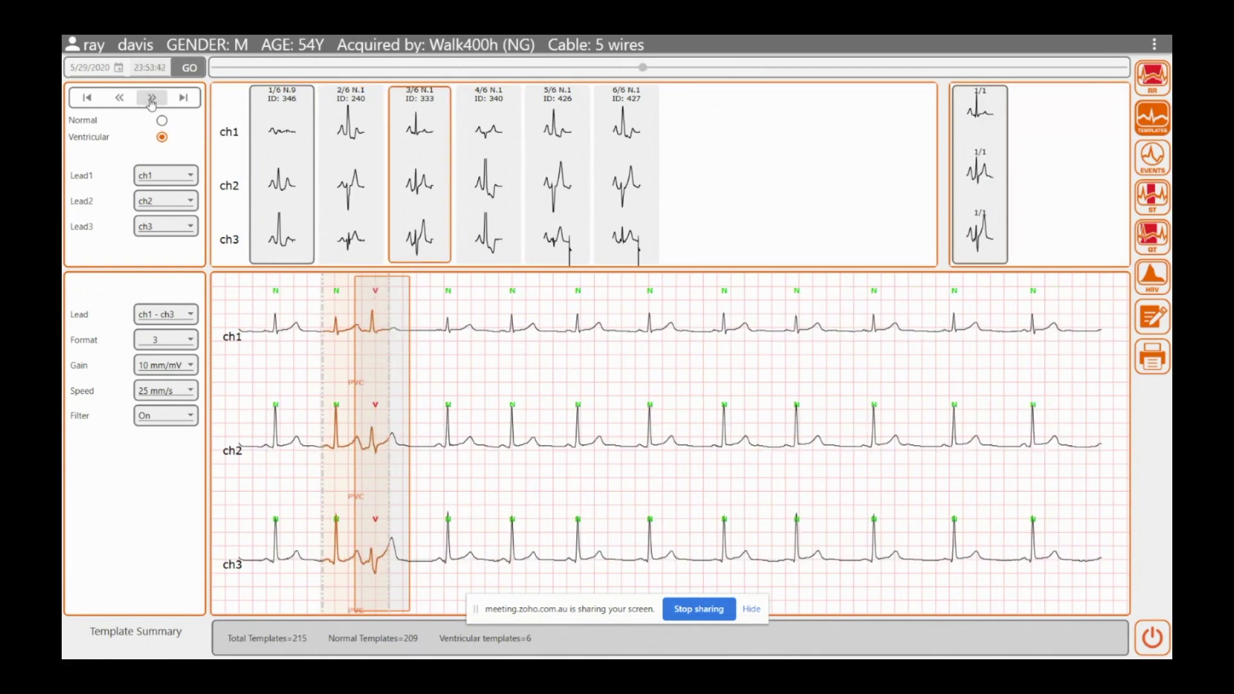
left_click(152, 97)
left_click(152, 98)
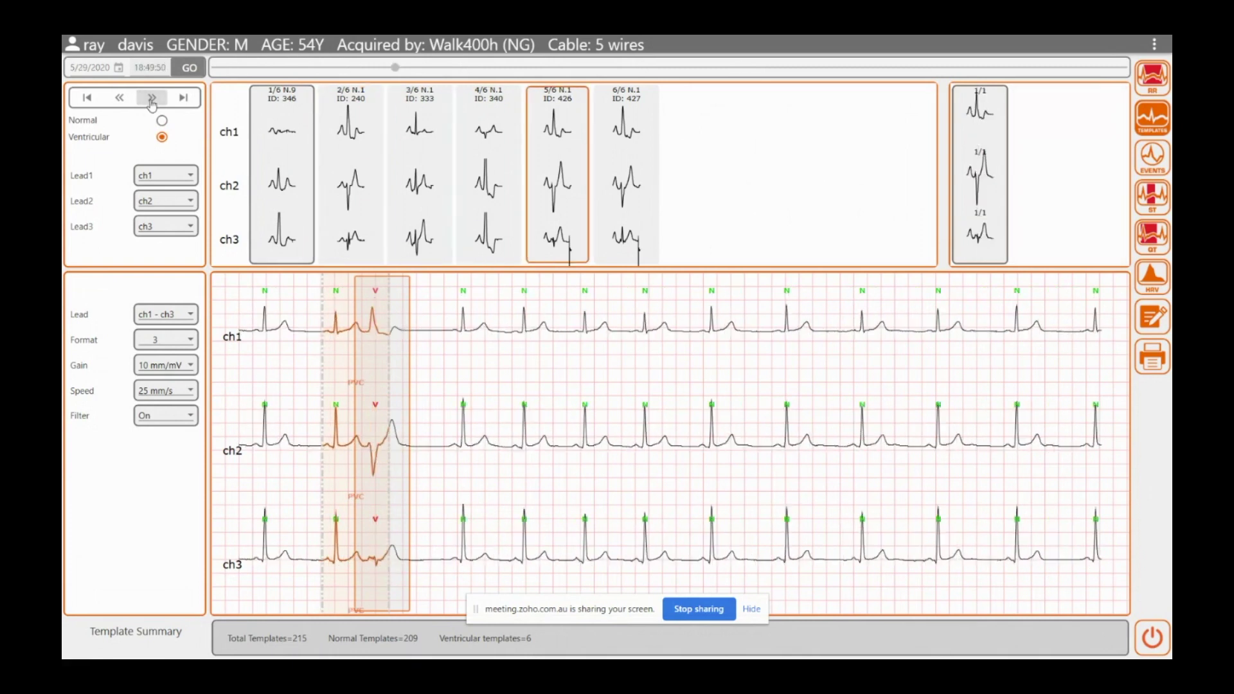
- Show the Events view's RR/BRA trend and settle on the 23:00:21 BRA episode
left_click(1152, 162)
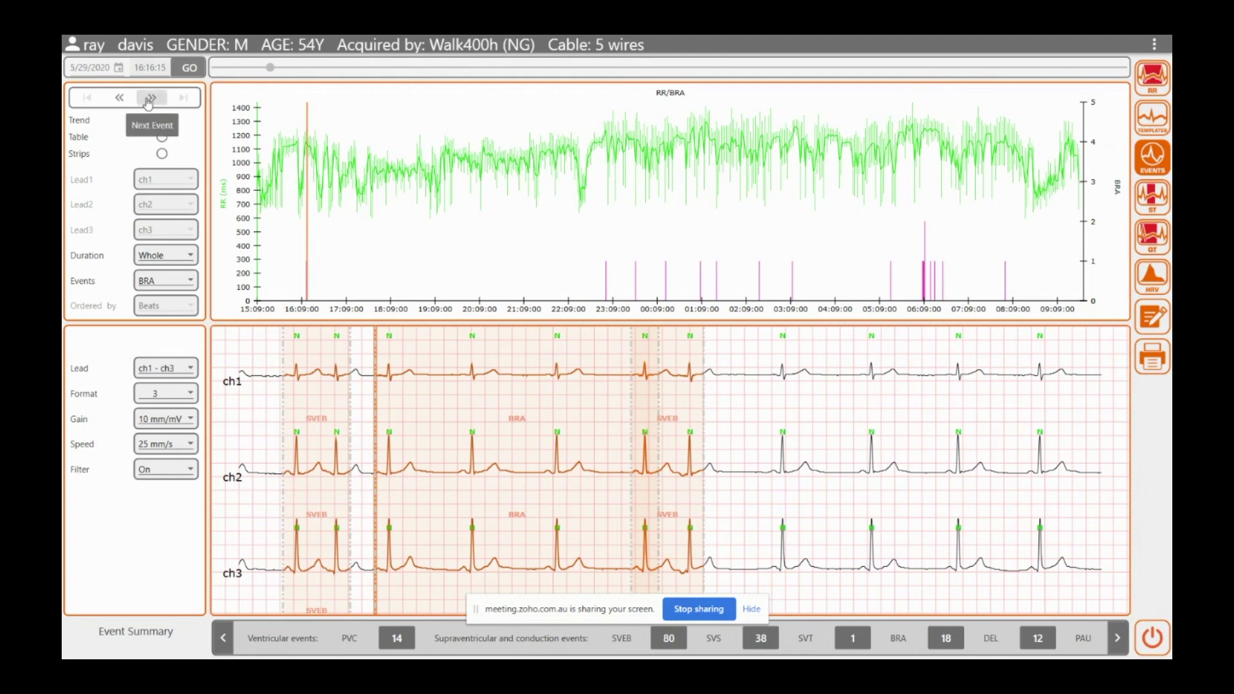
left_click(149, 98)
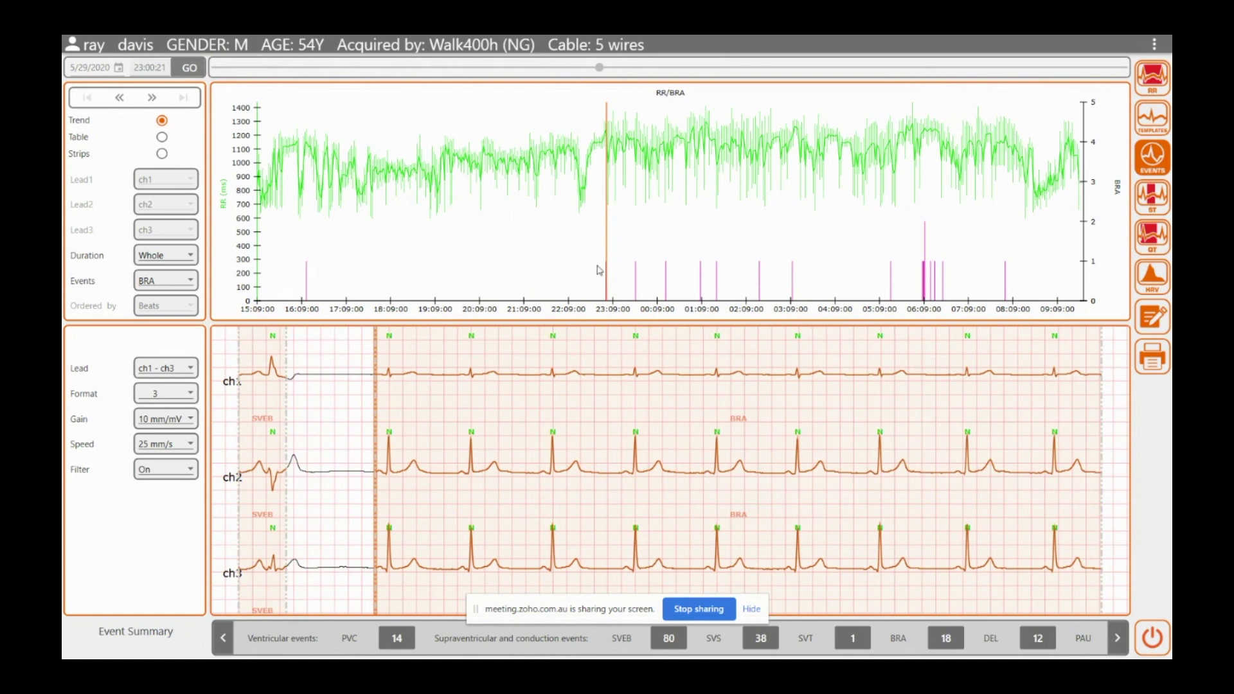
left_click(153, 98)
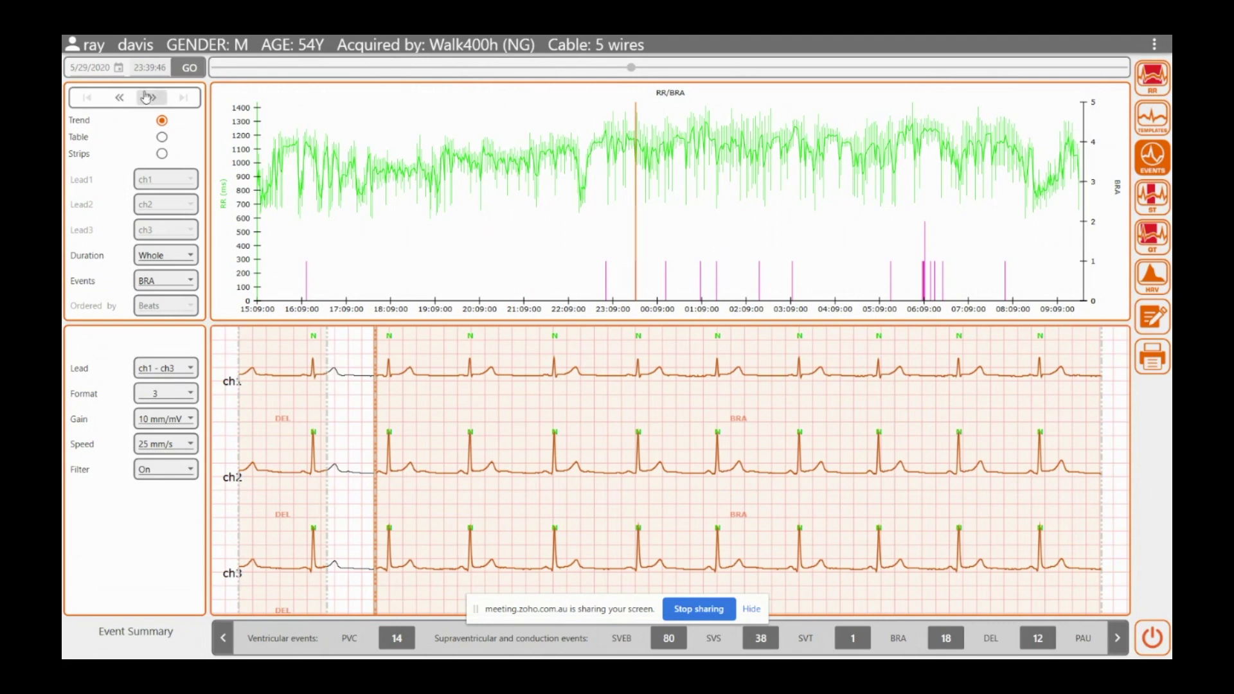
left_click(115, 102)
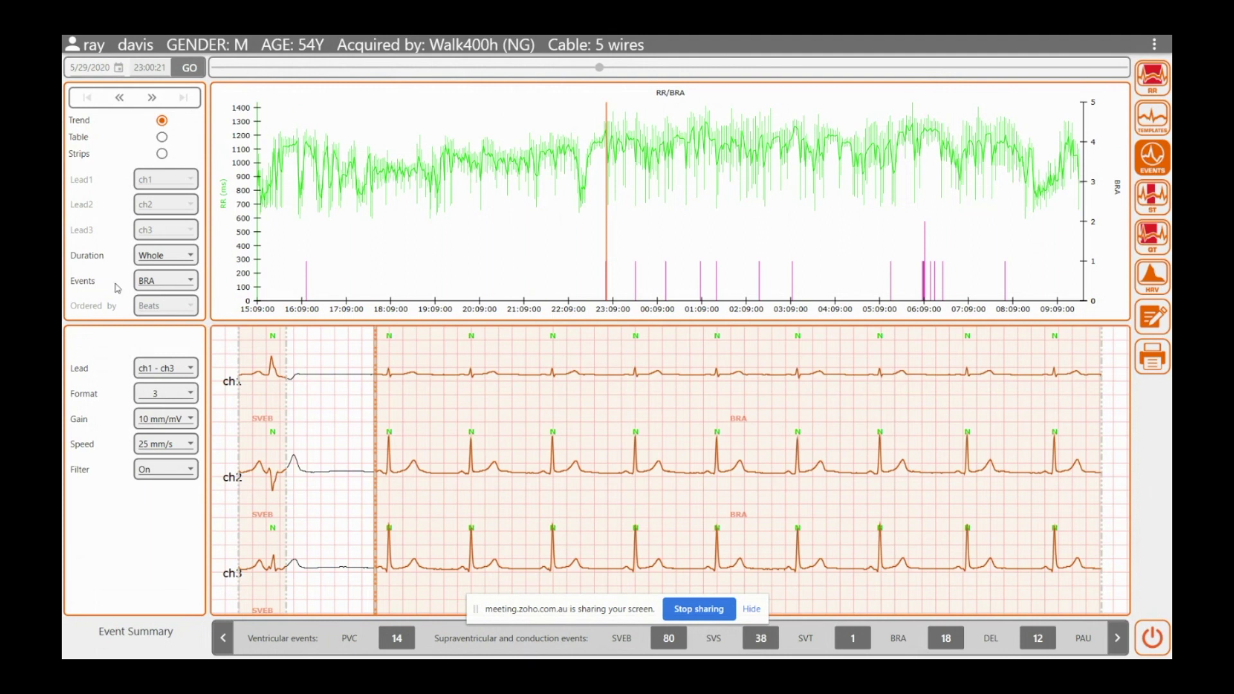
left_click(191, 260)
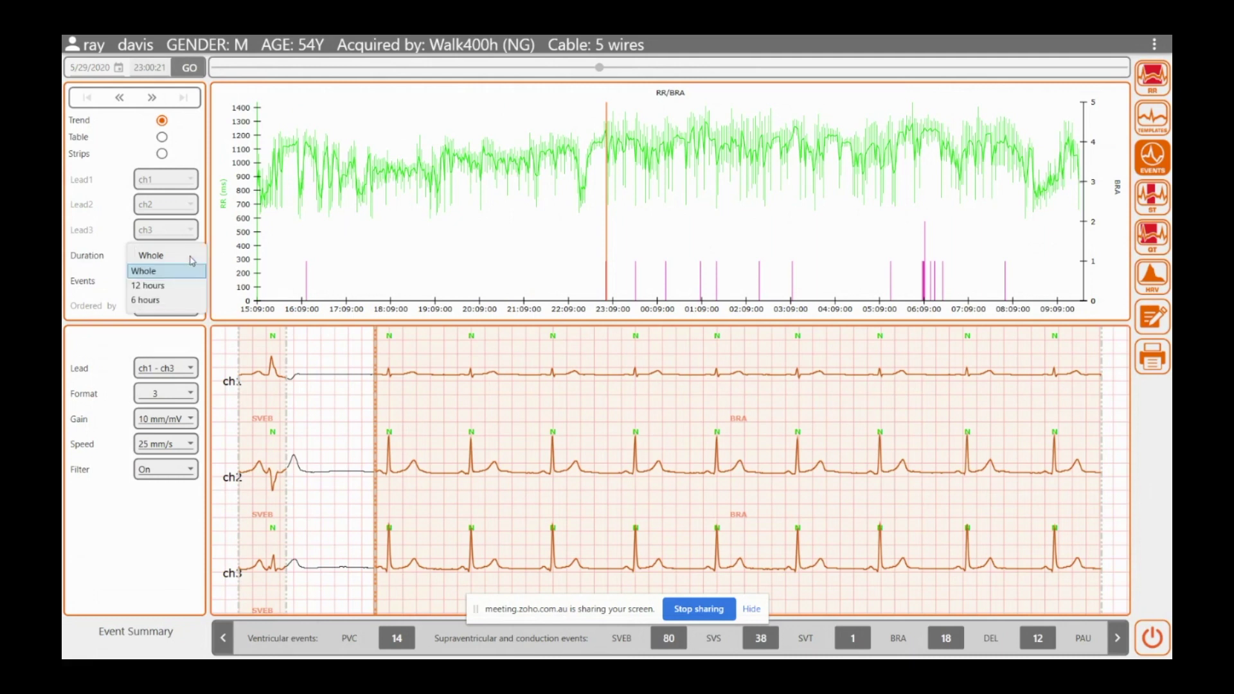
left_click(95, 246)
left_click(191, 283)
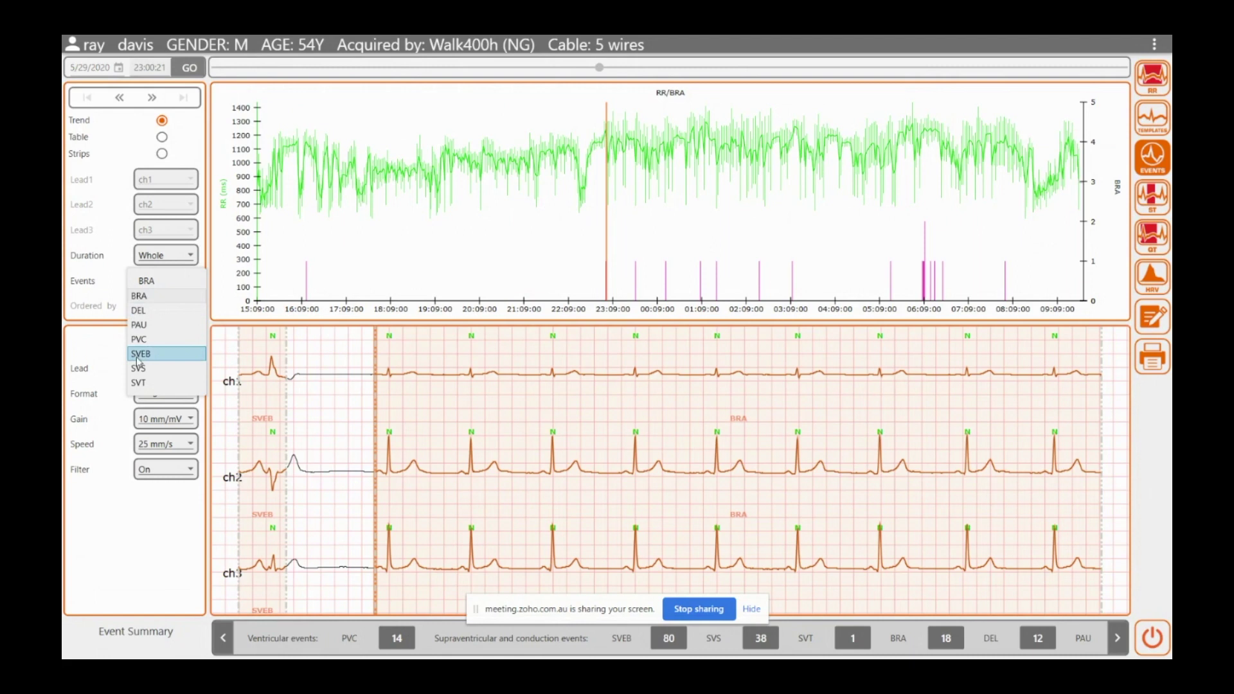
left_click(149, 297)
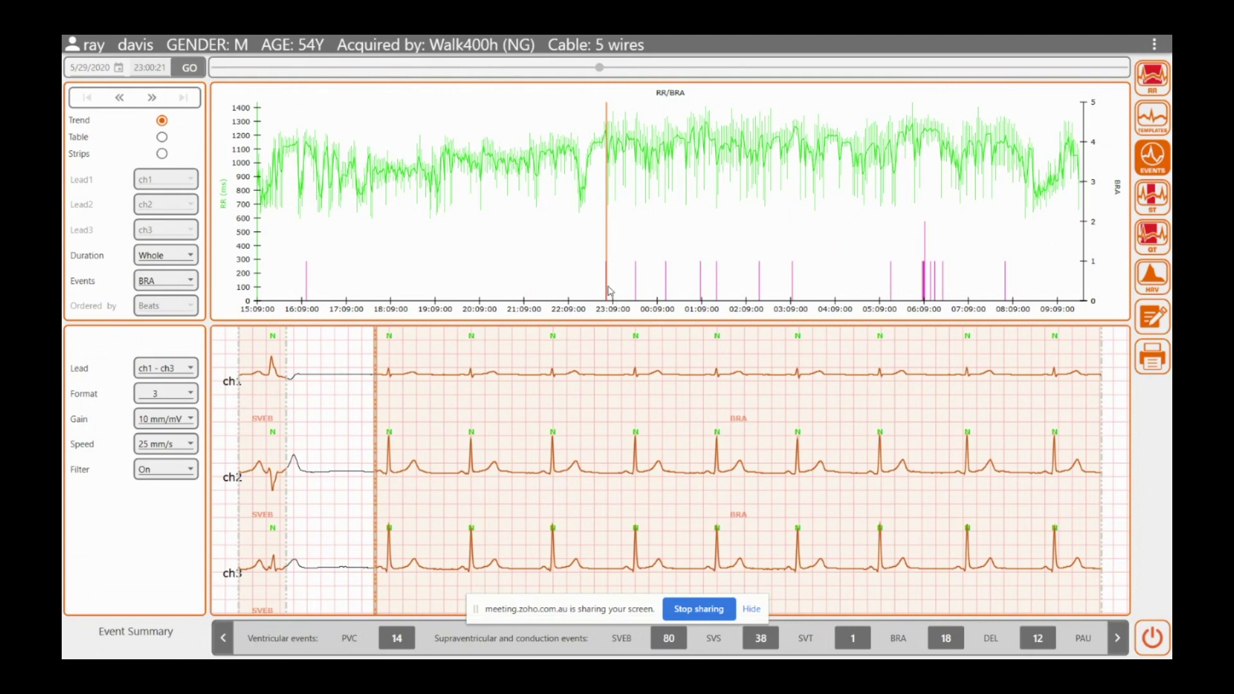
- Step through the BRA events from the one near 16:09 to 07:58:52 on 5/30/2020
left_click(307, 284)
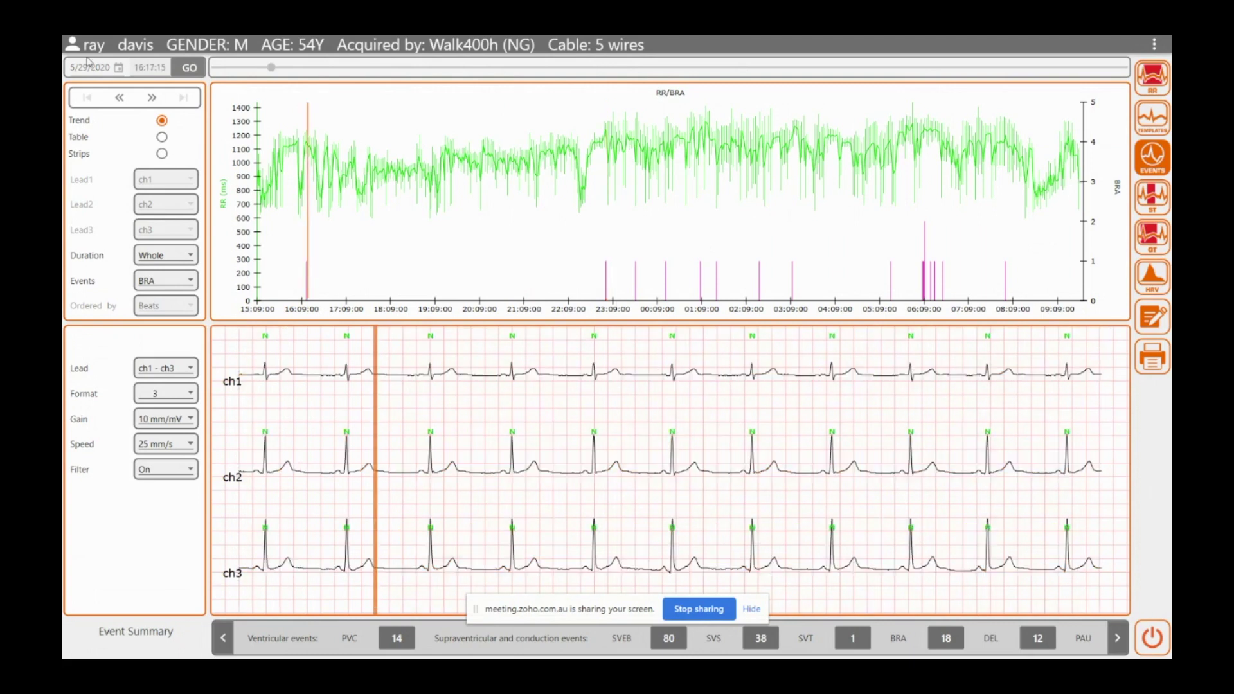
left_click(153, 98)
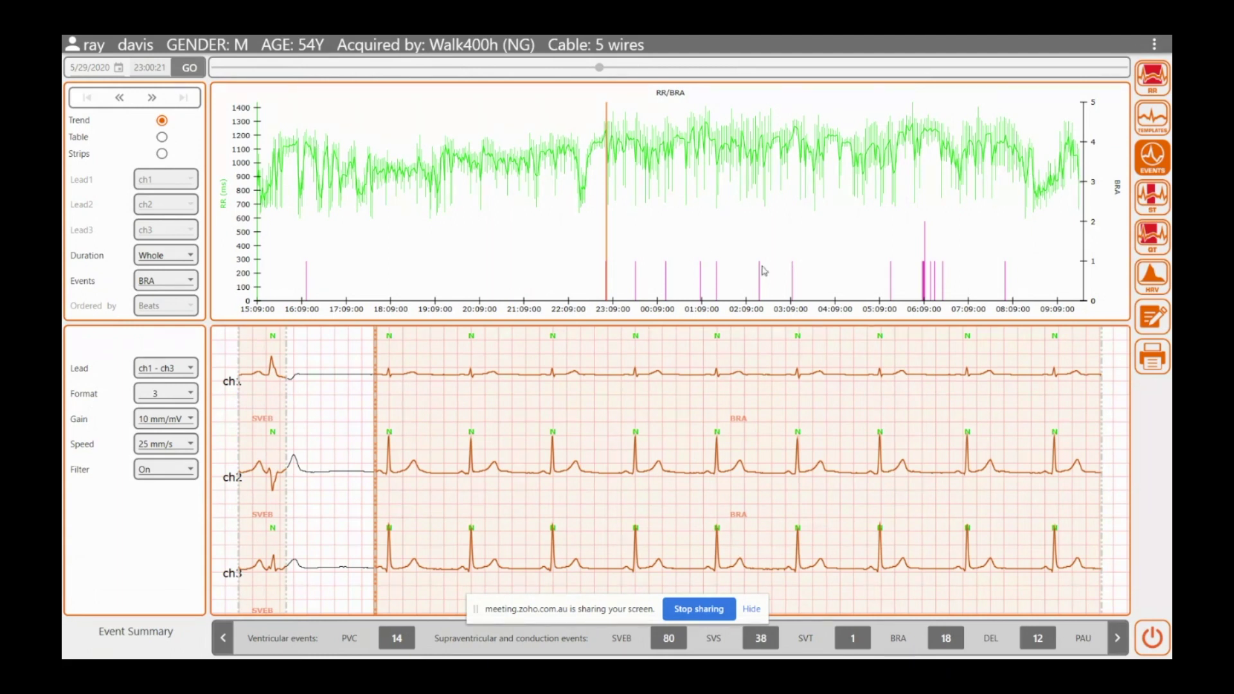
left_click(152, 98)
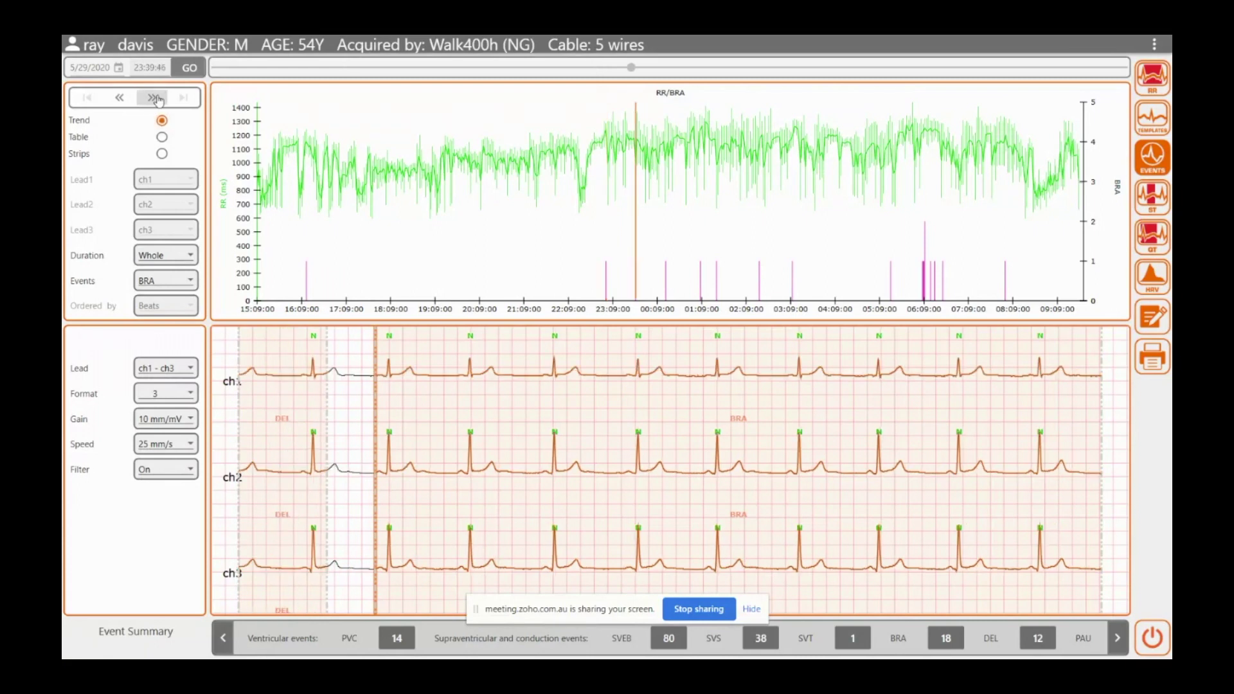
left_click(152, 98)
left_click(153, 98)
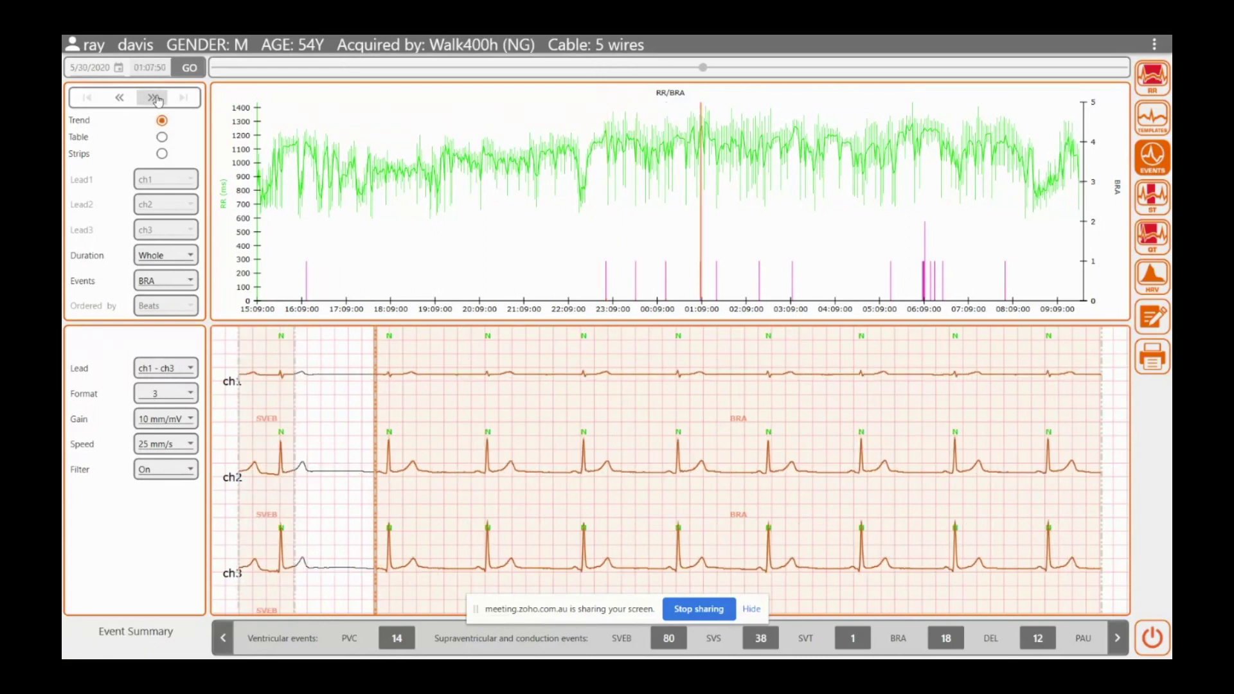
left_click(156, 98)
left_click(156, 98)
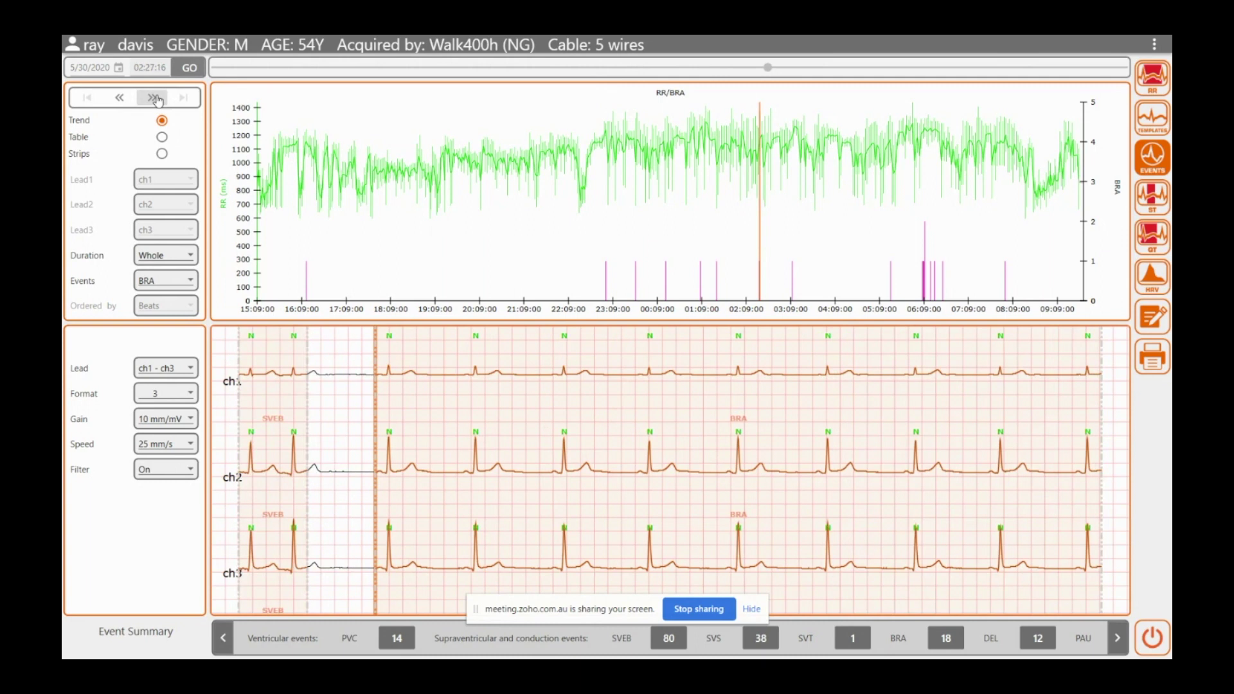
left_click(156, 98)
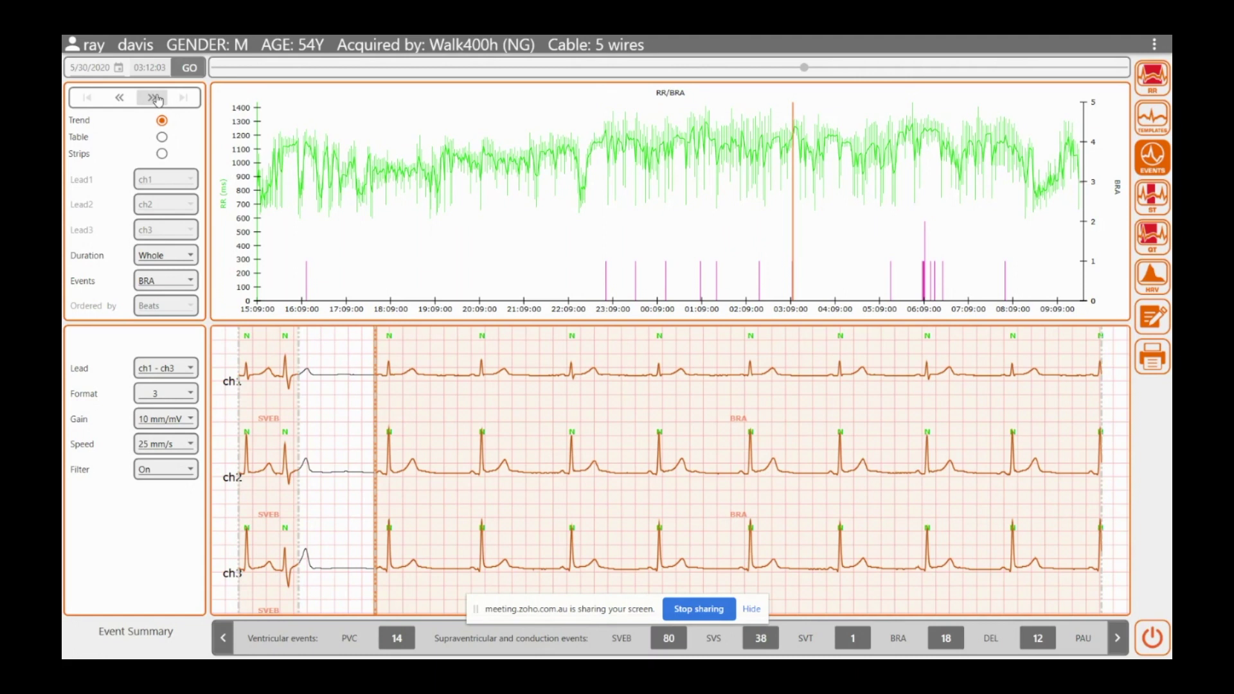
left_click(156, 98)
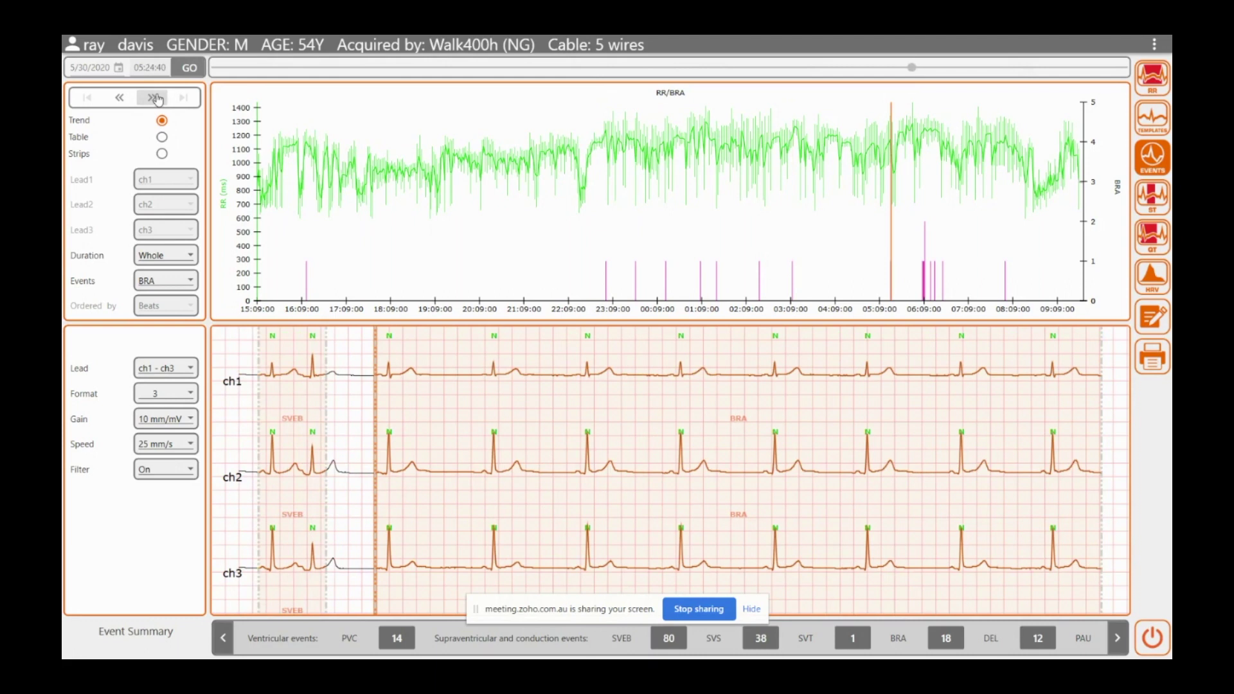
left_click(156, 98)
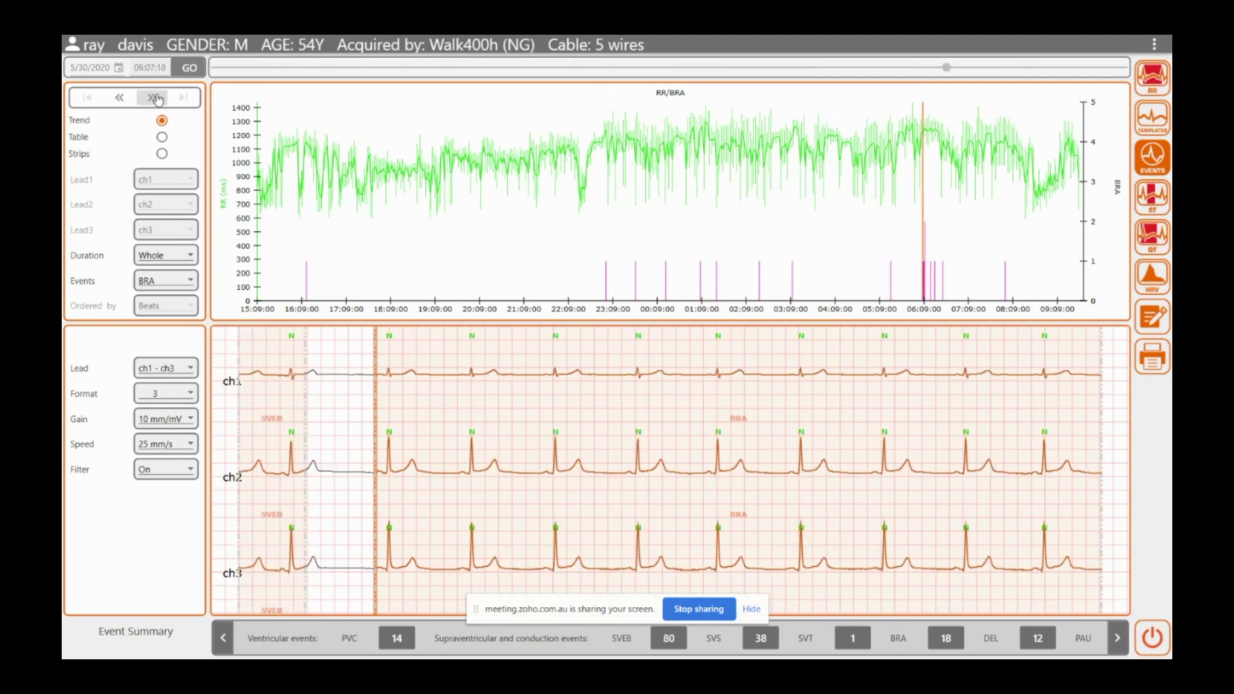
left_click(156, 99)
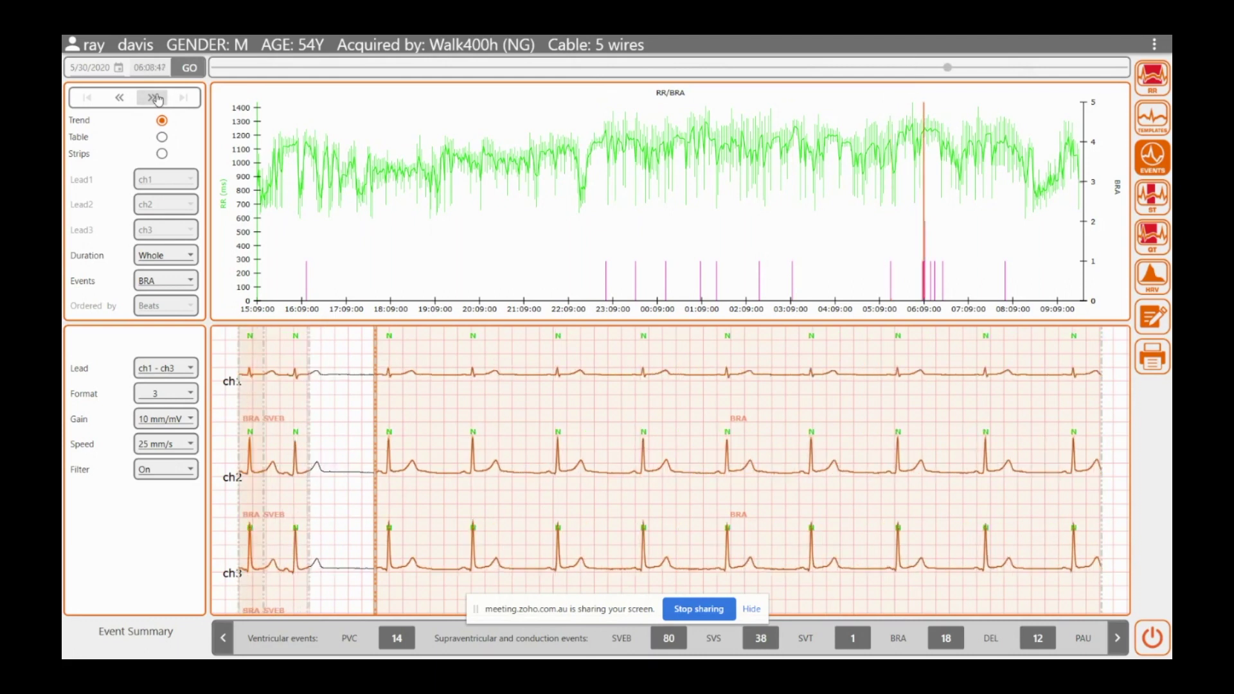
left_click(156, 98)
left_click(156, 99)
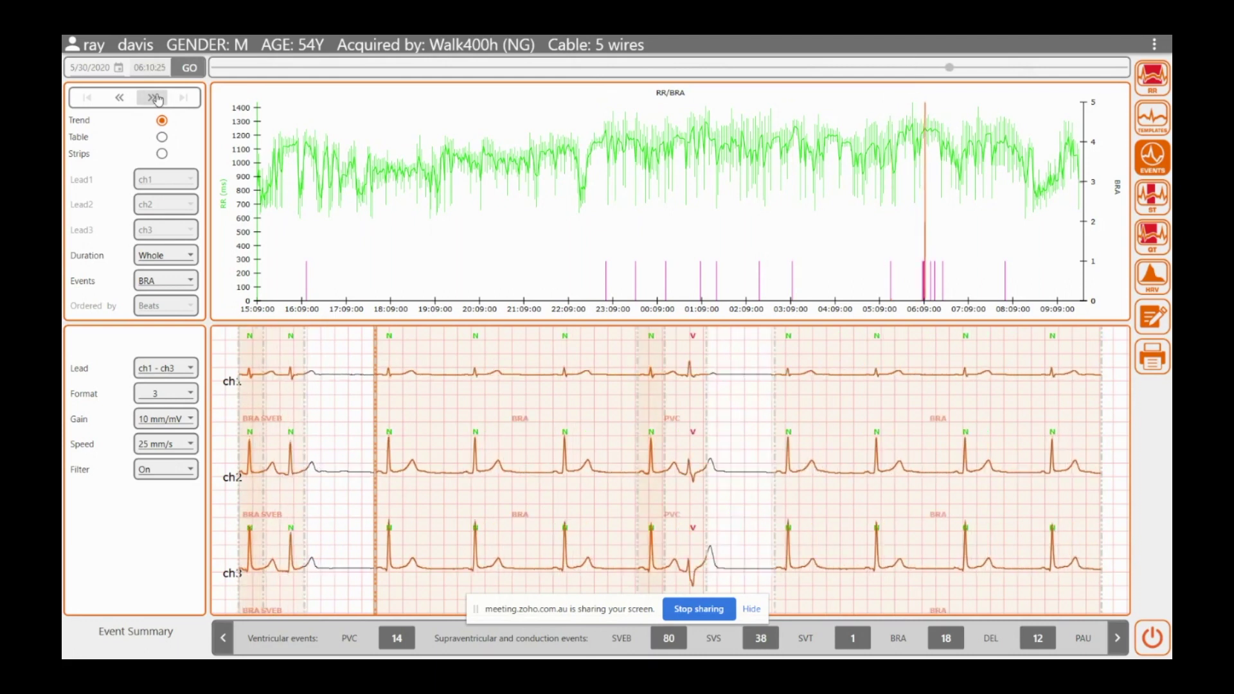
left_click(156, 98)
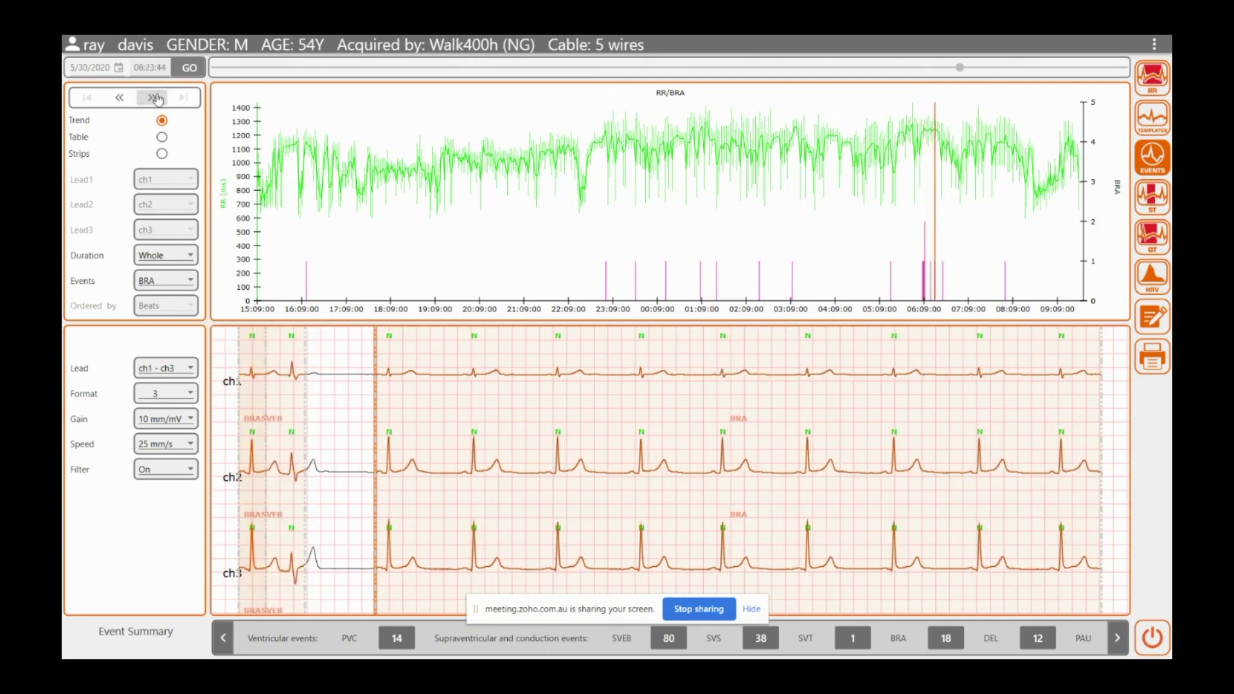
left_click(156, 98)
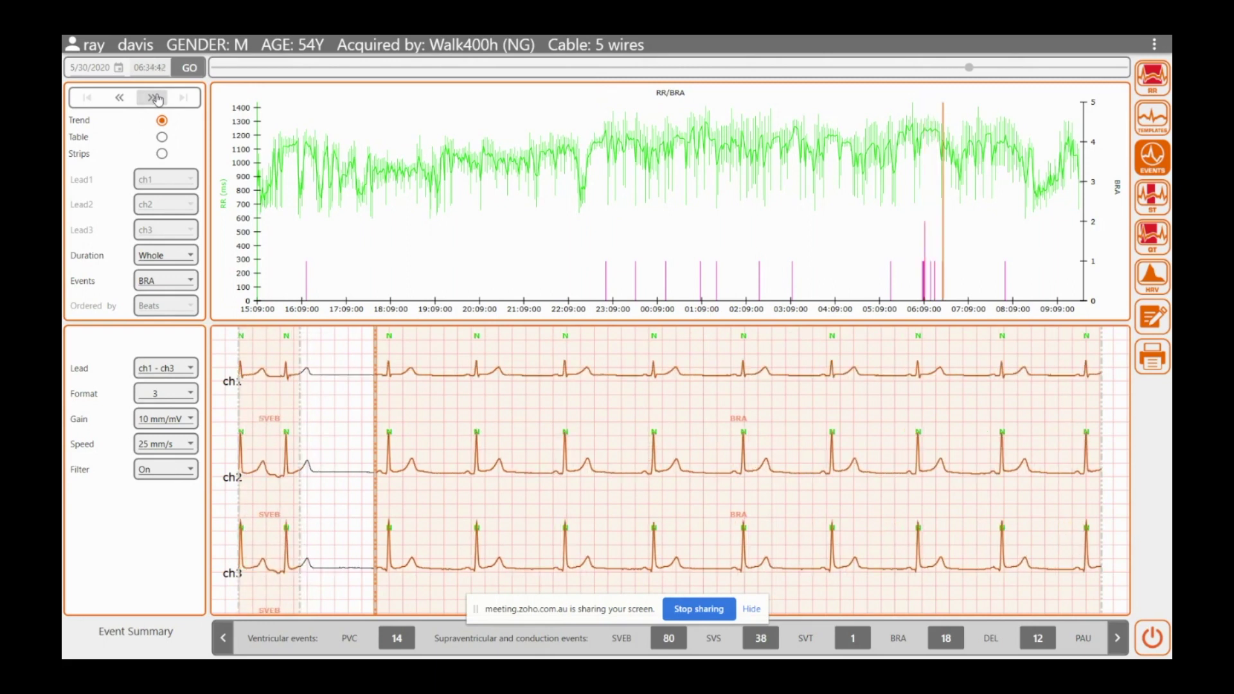
left_click(156, 98)
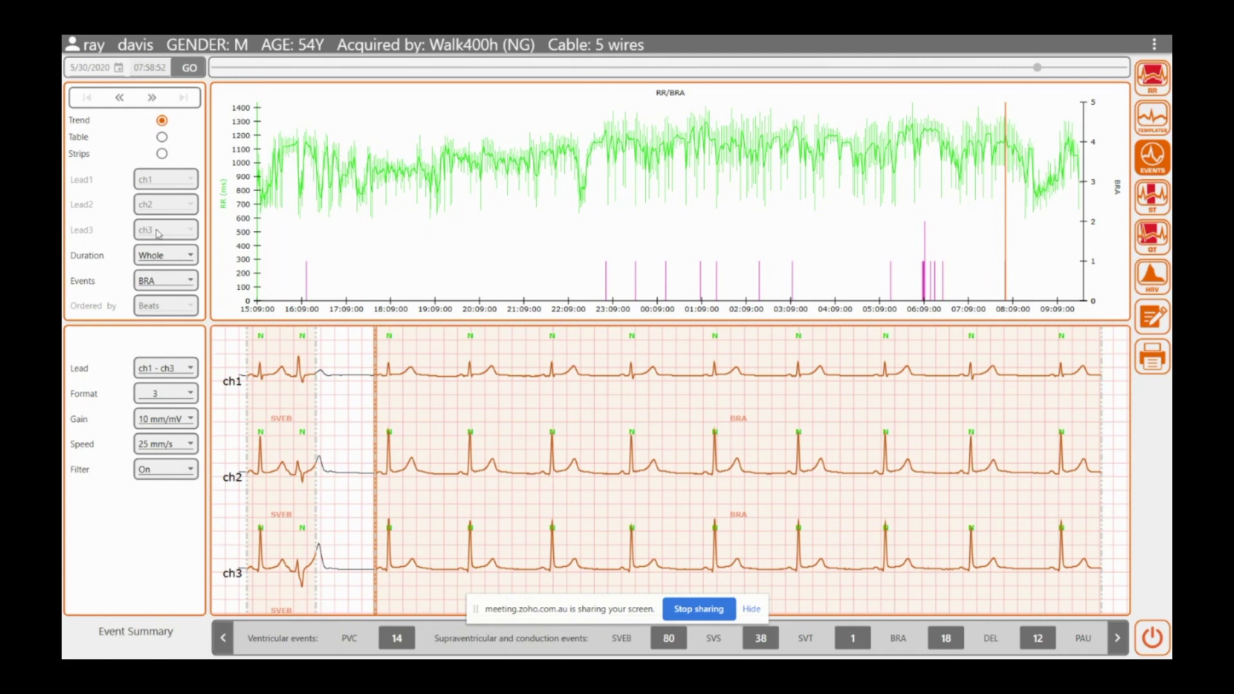
- Leave the event type on BRA, then view the PVC (14), SVEB (80) and SVS (38) events
left_click(192, 283)
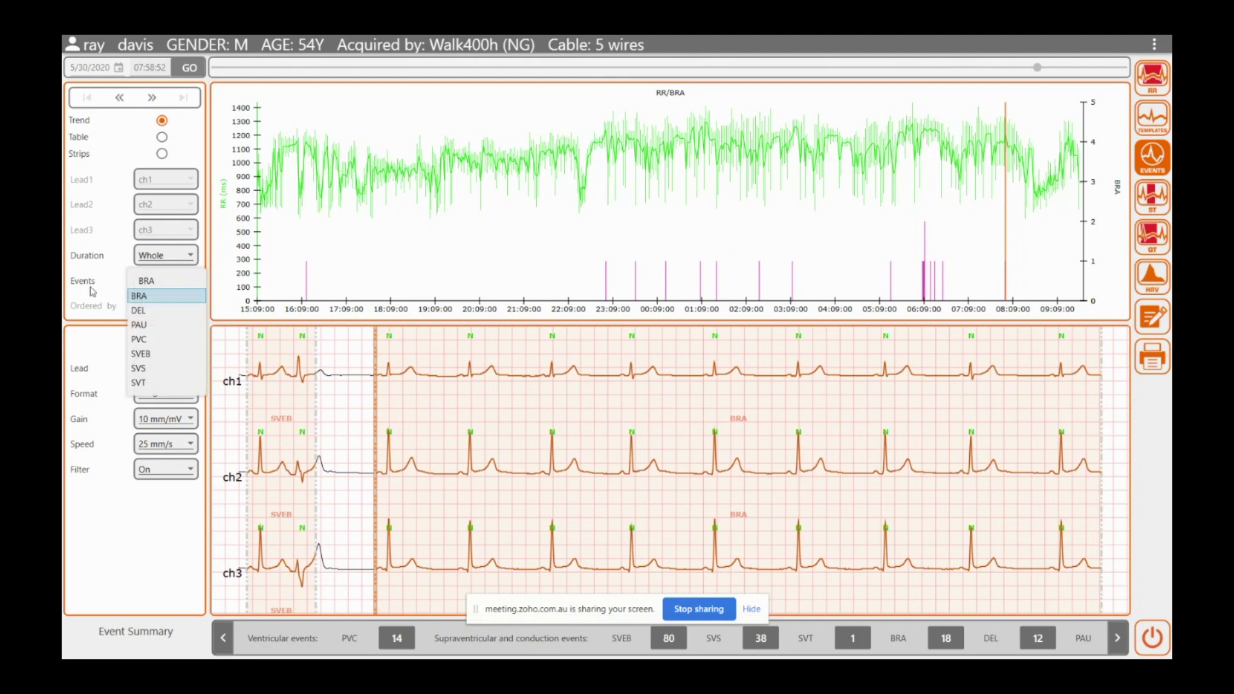
left_click(92, 291)
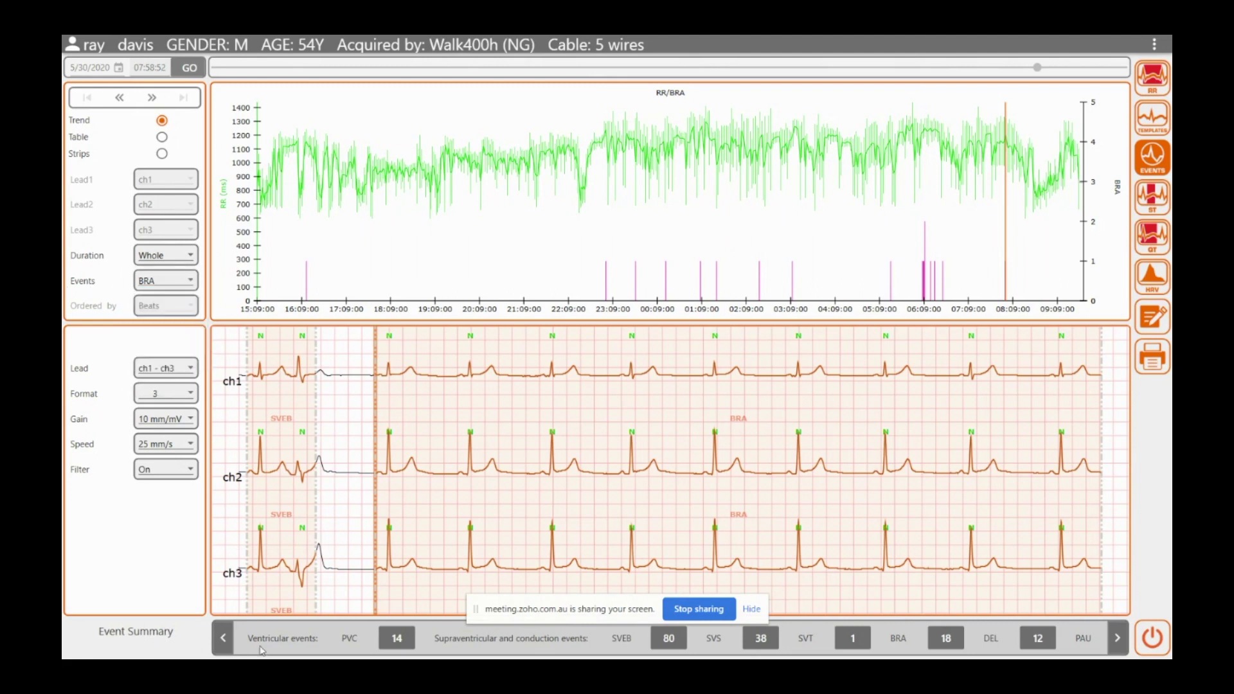
left_click(396, 638)
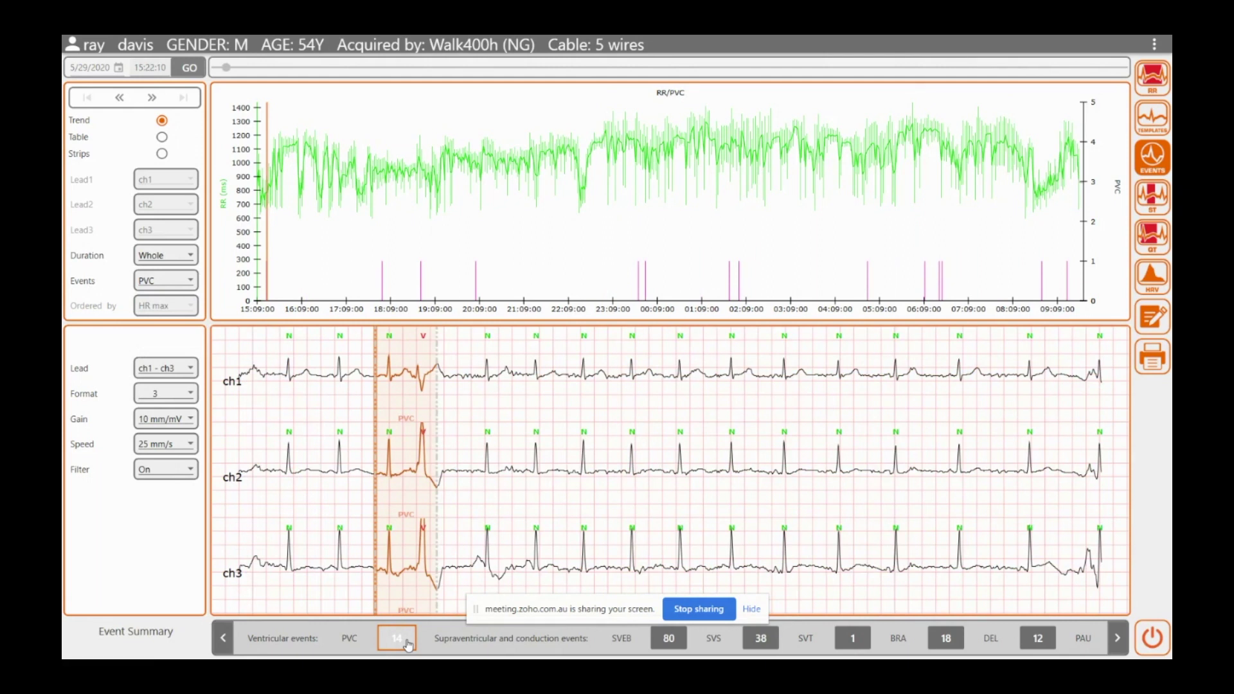
left_click(670, 640)
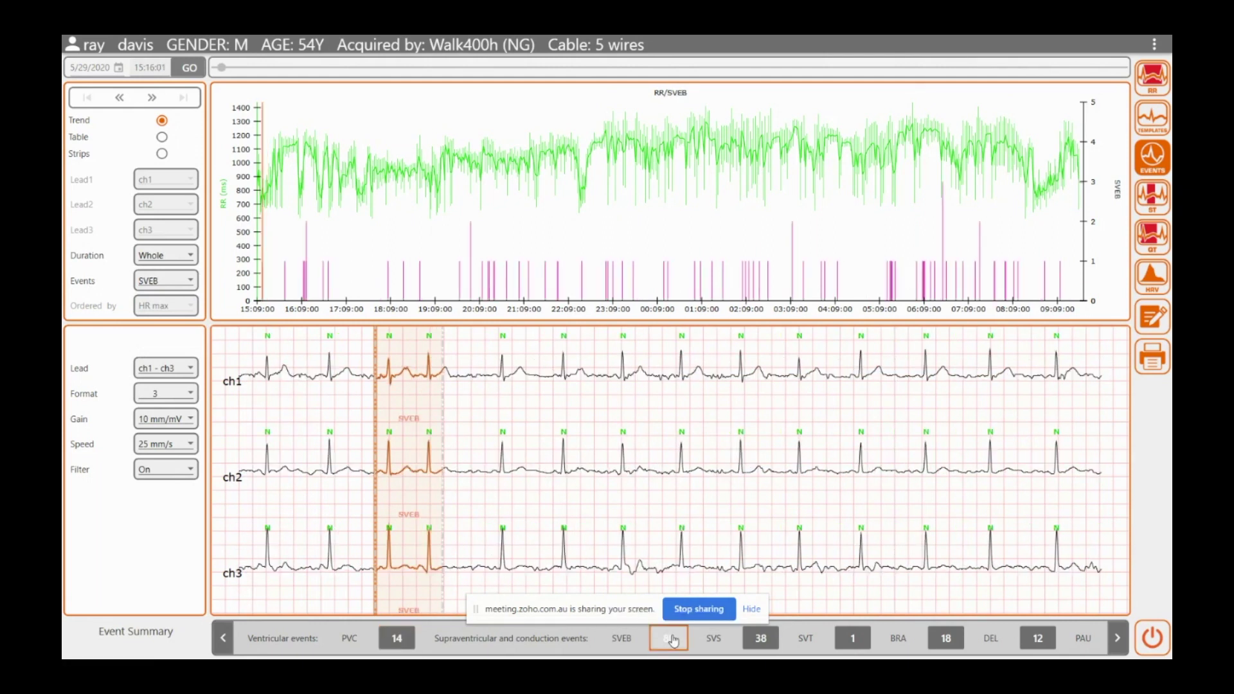
left_click(771, 639)
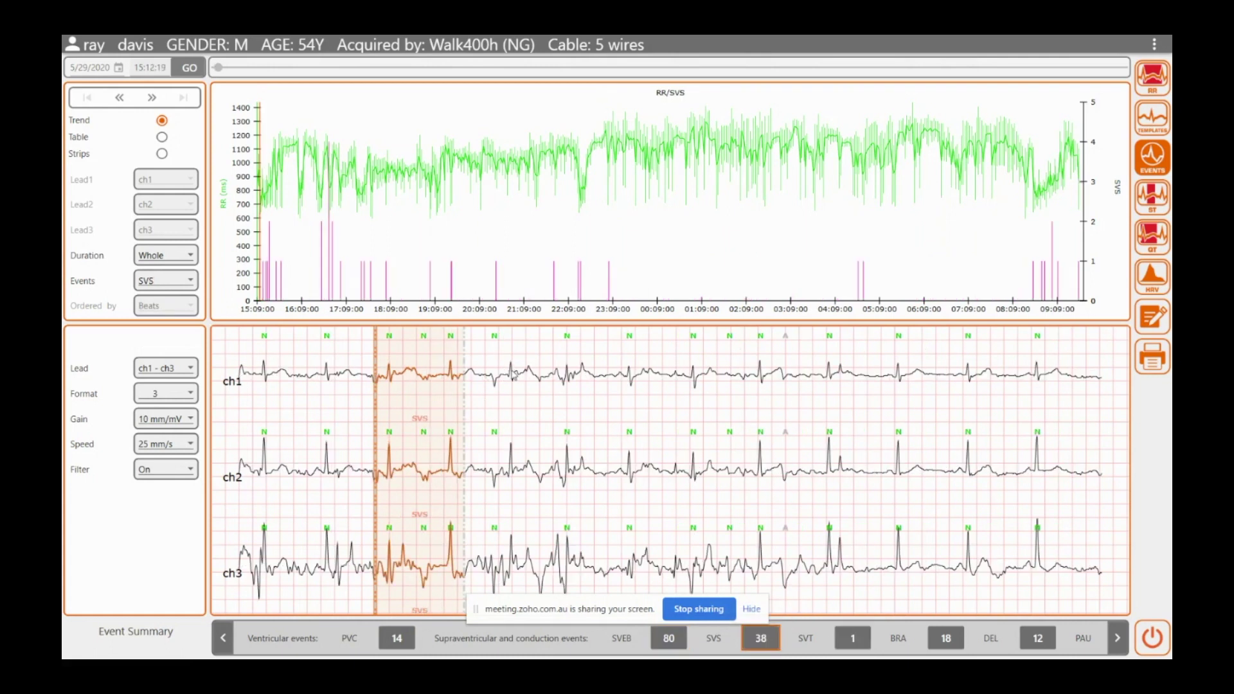
- Insert an SVEB beat on the strip just after the SVS run
left_click(510, 374)
right_click(511, 373)
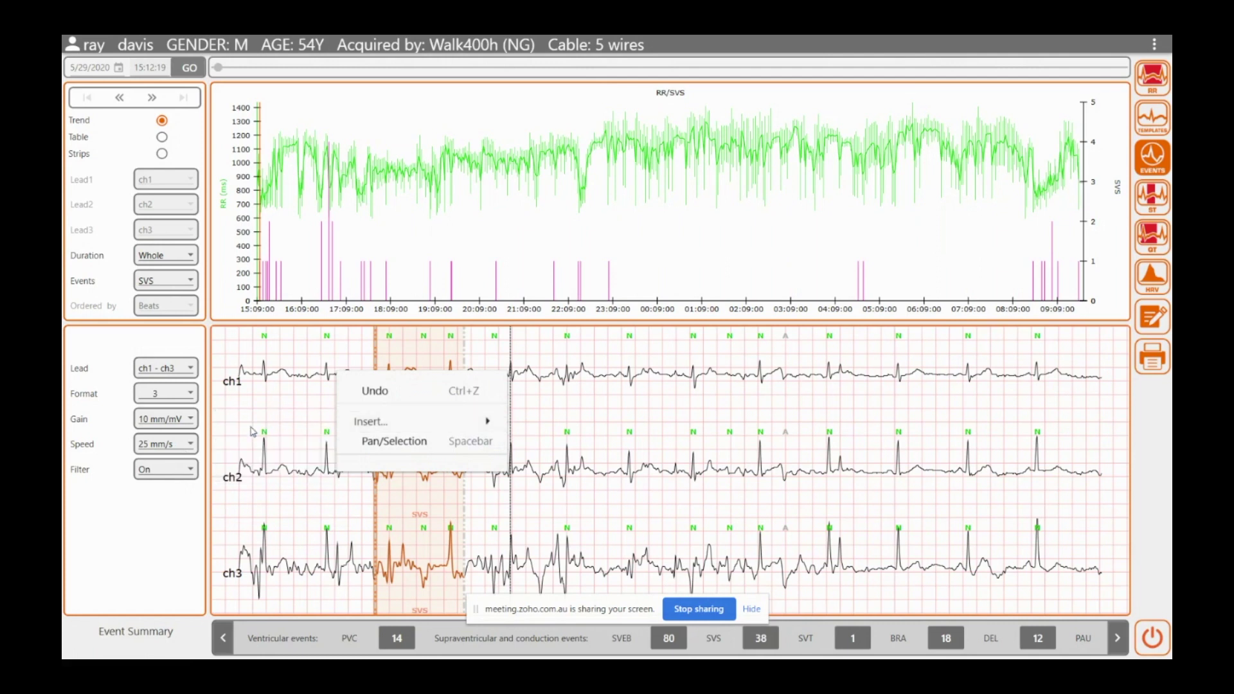
left_click(635, 486)
left_click(495, 337)
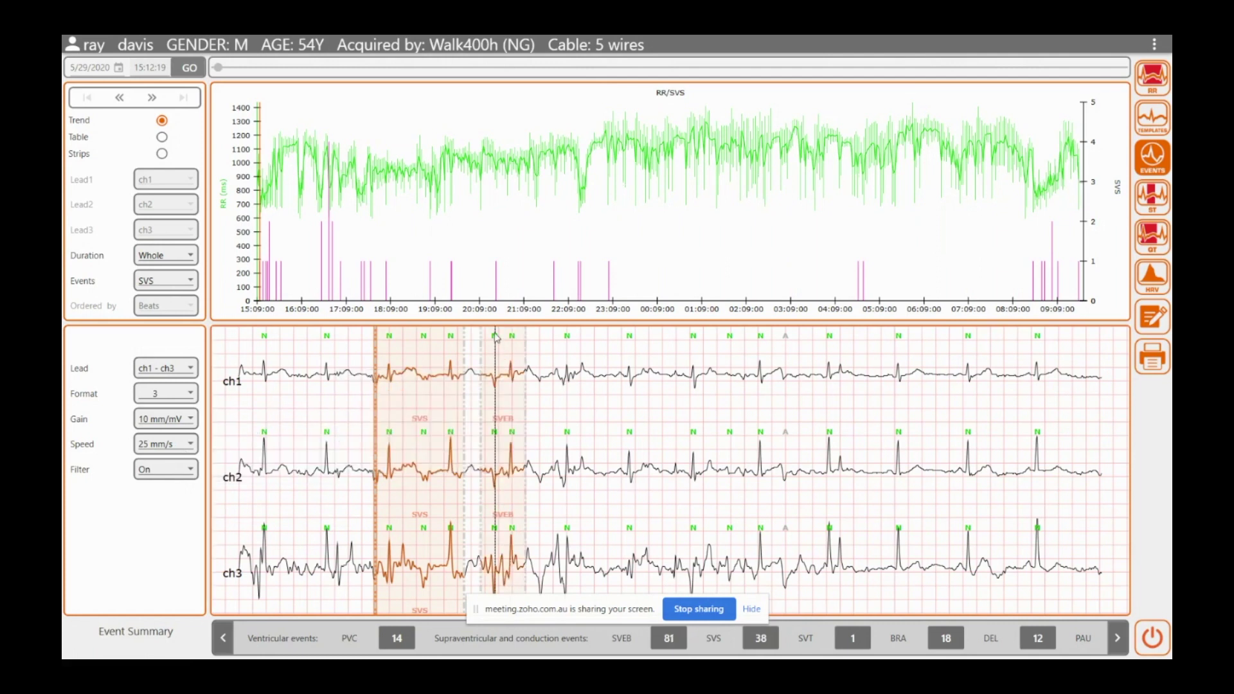
- Relabel the new beat as artifact and select a 7247 ms stretch of the strips
right_click(496, 337)
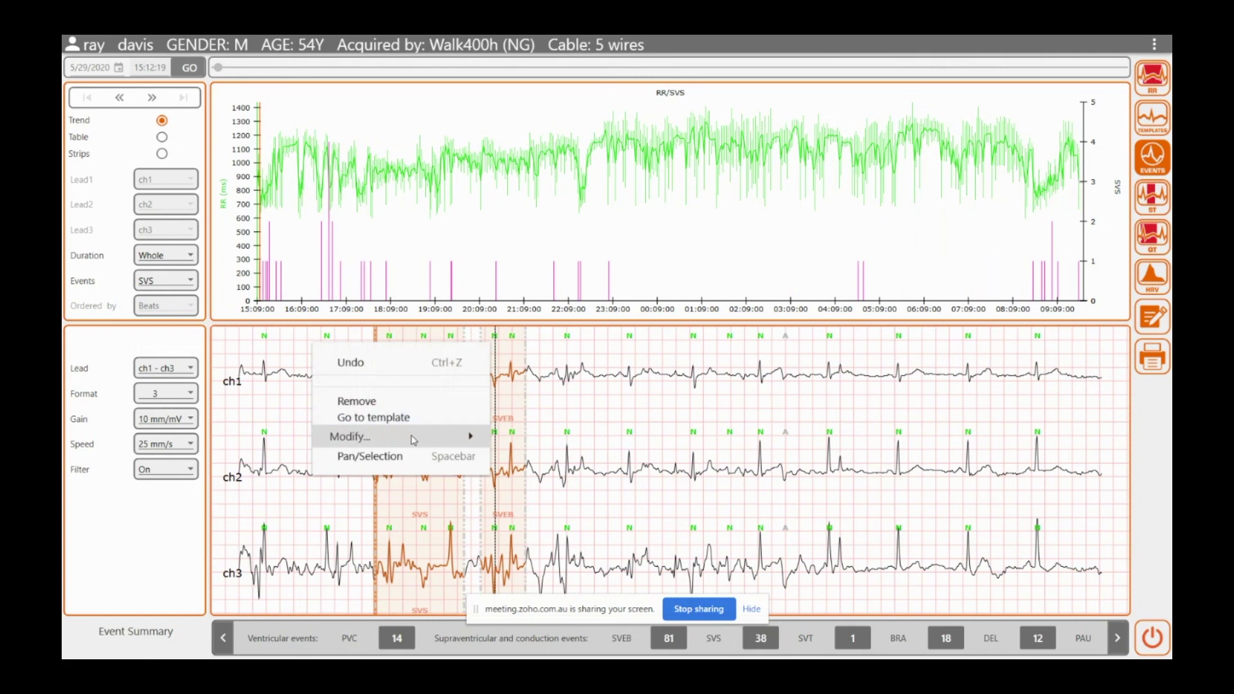
mouse_move(414, 440)
left_click(236, 477)
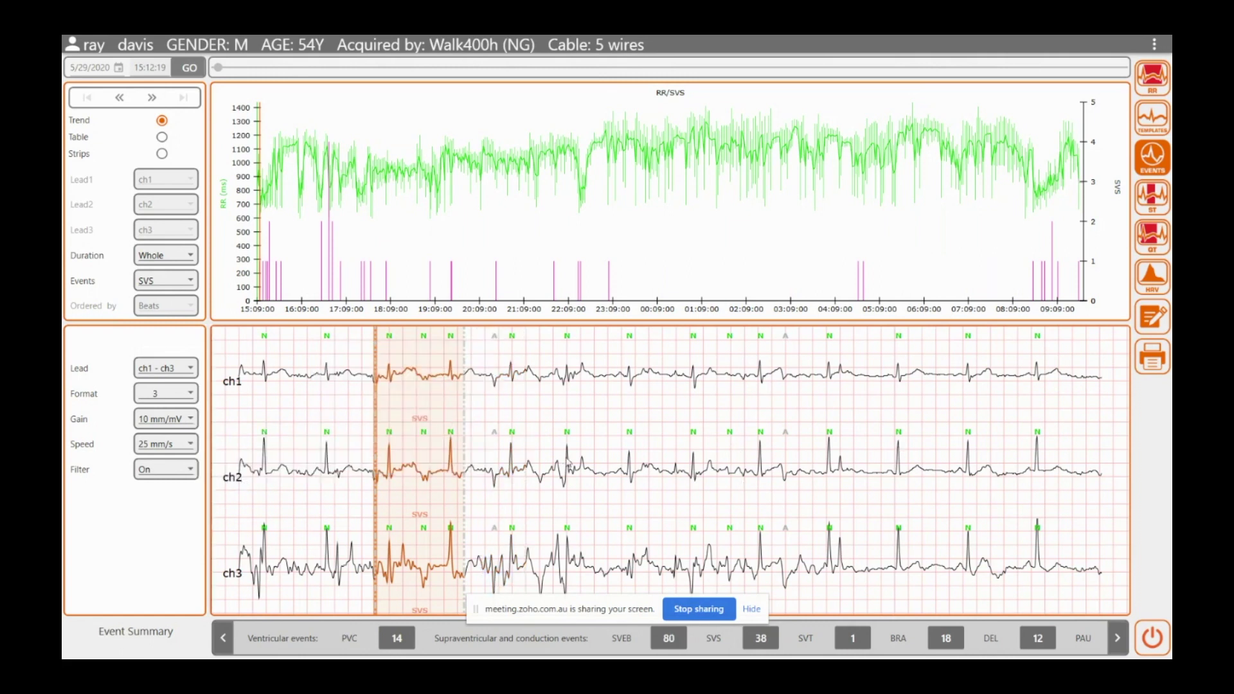
mouse_move(568, 462)
left_mouse_down()
mouse_move(1118, 463)
mouse_move(1062, 463)
left_mouse_up()
right_click(828, 451)
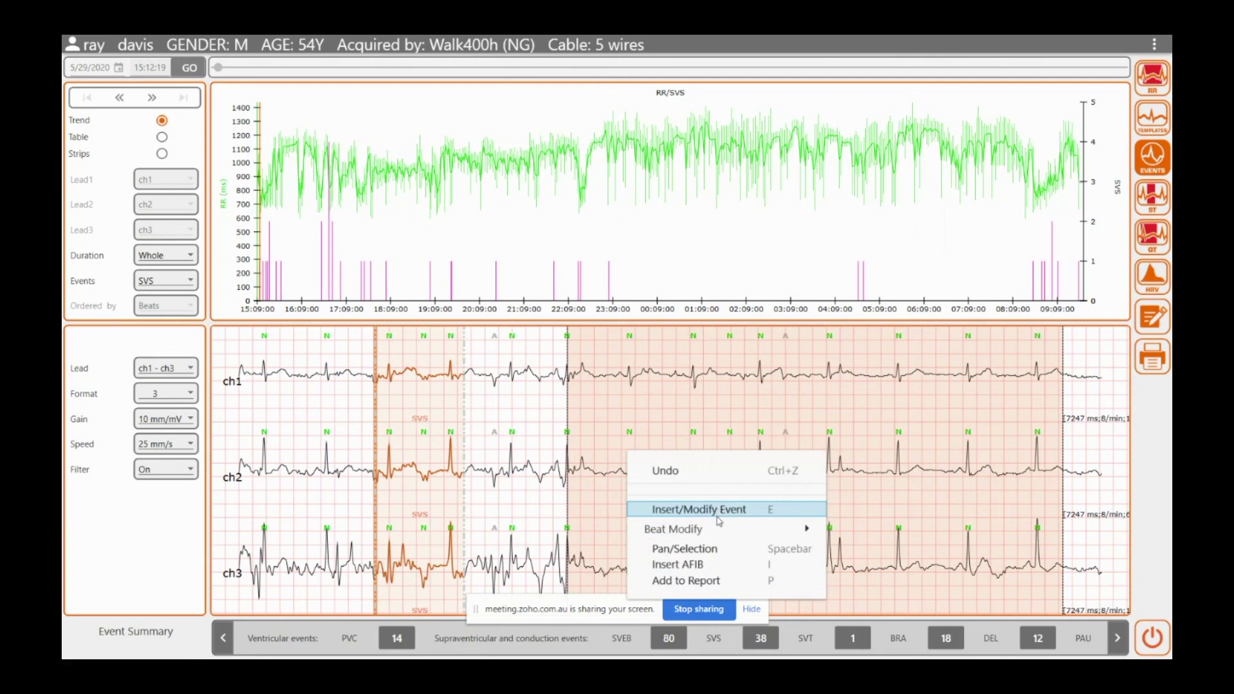
- Add the selected stretch to the report as a 15 s strip from 3:12:21 PM, 5/29/2020
left_click(699, 582)
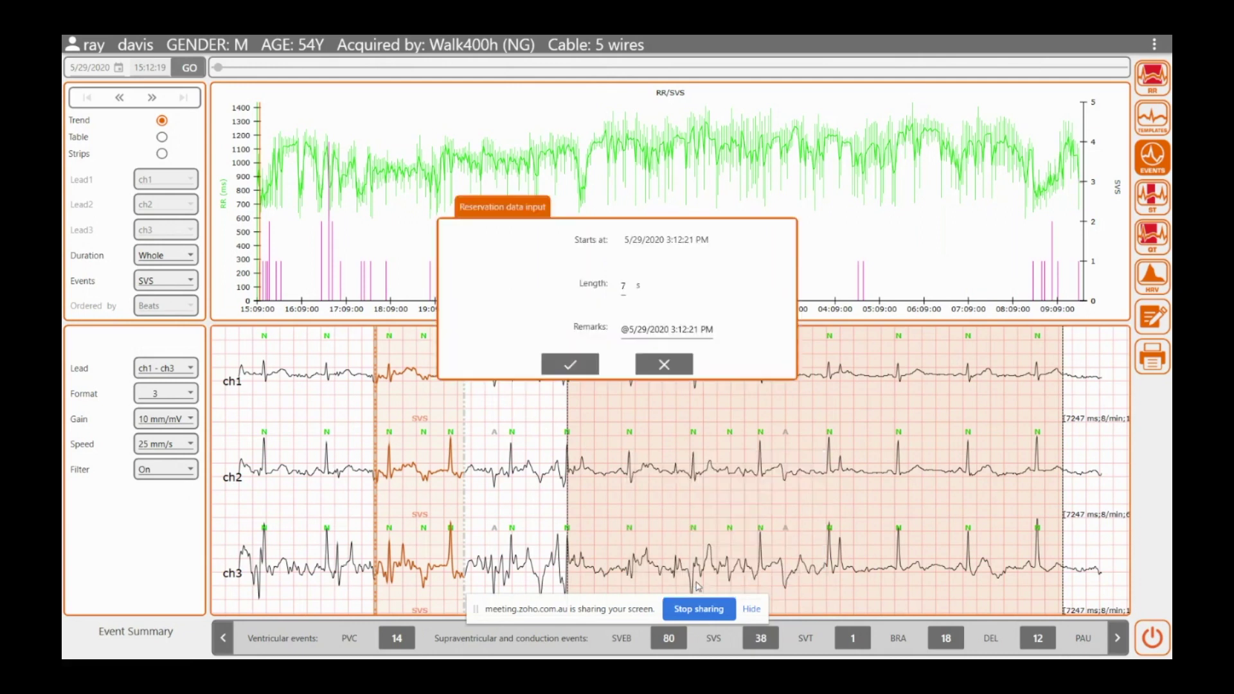
left_click(627, 289)
key("BackSpace")
type("7")
key("BackSpace")
type("15")
left_click(623, 330)
left_click(580, 370)
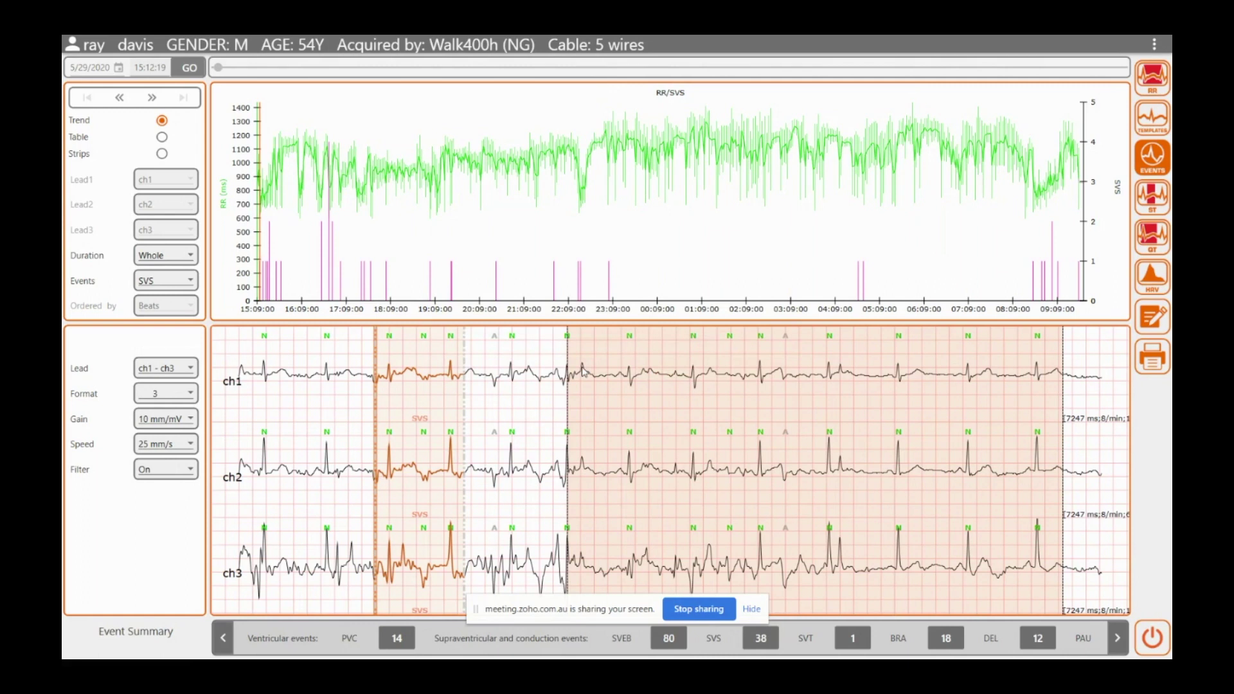
- Jump to the SVS event around 04:41 and select an 8432 ms stretch of ECG
left_click(520, 454)
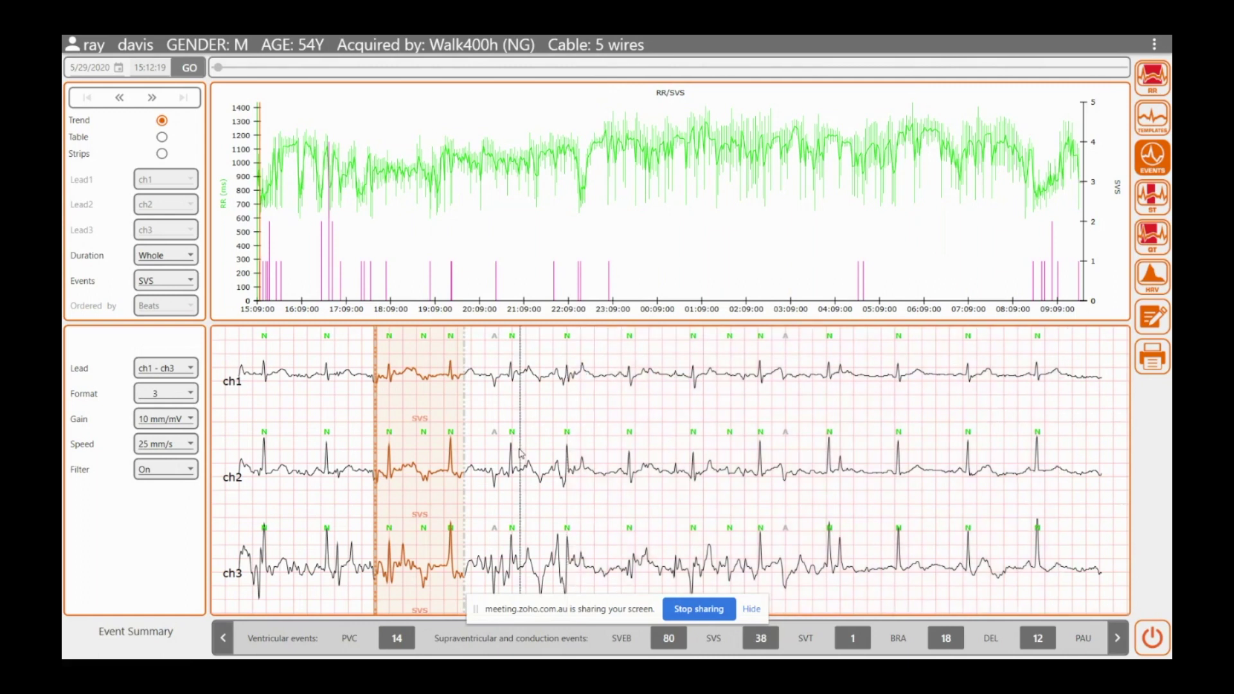
left_click(859, 286)
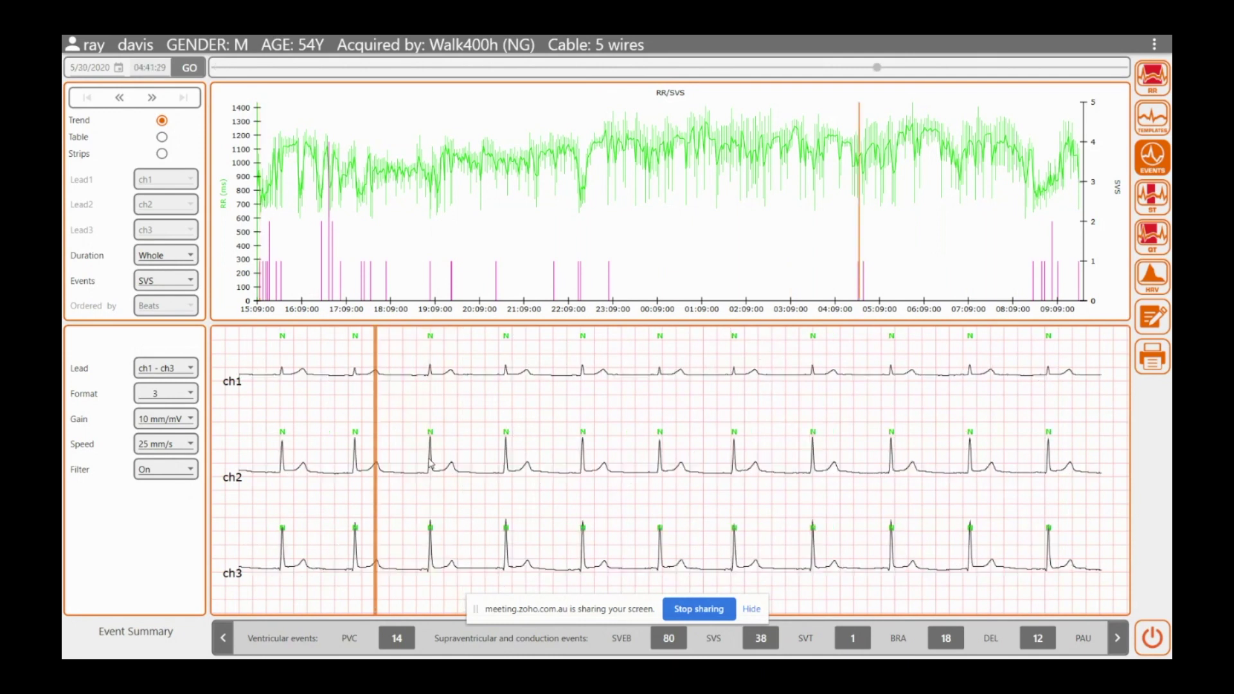
left_click_drag(430, 462, 1007, 450)
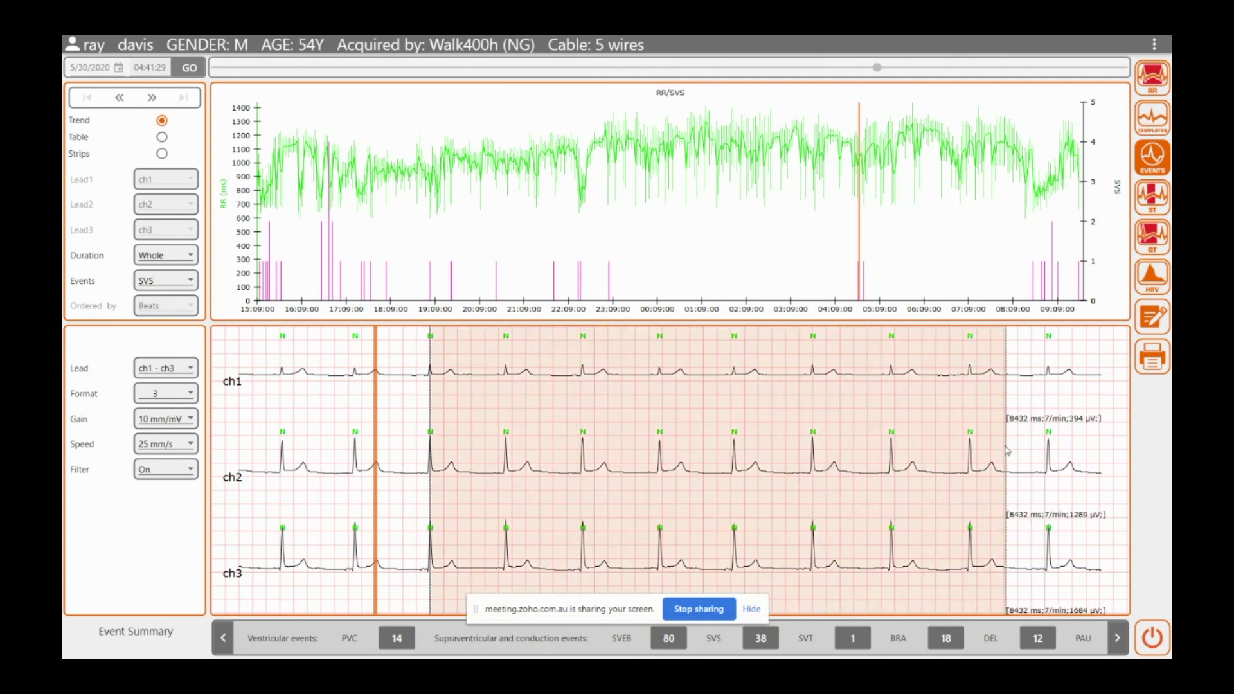
right_click(716, 444)
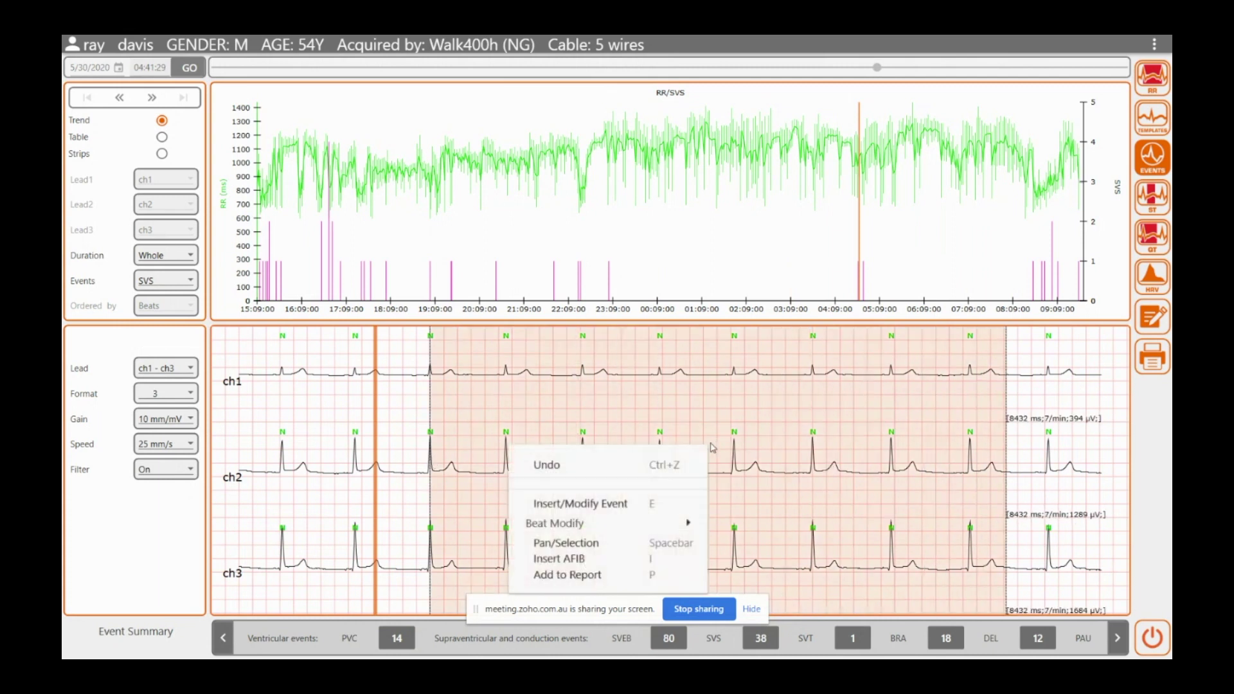
- Add it to the report as a 15 s strip remarked 'start of recording', then clear the selection
left_click(629, 575)
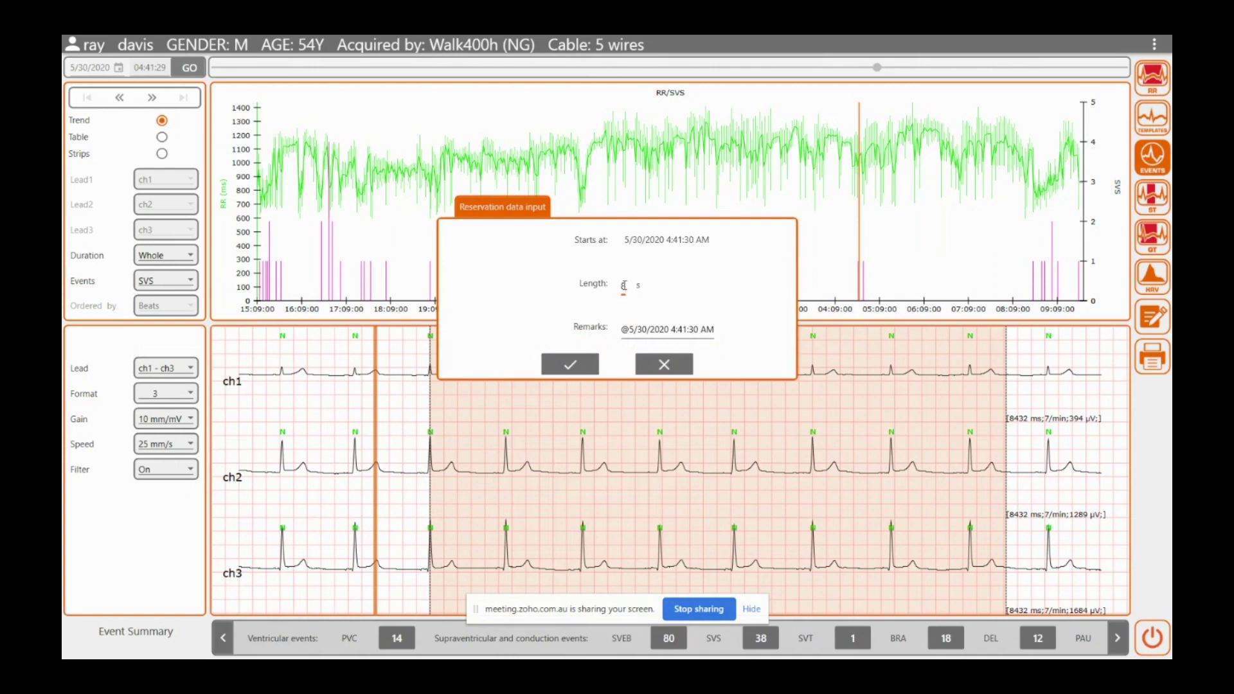
key("BackSpace")
type("15")
left_click(624, 331)
type("start of")
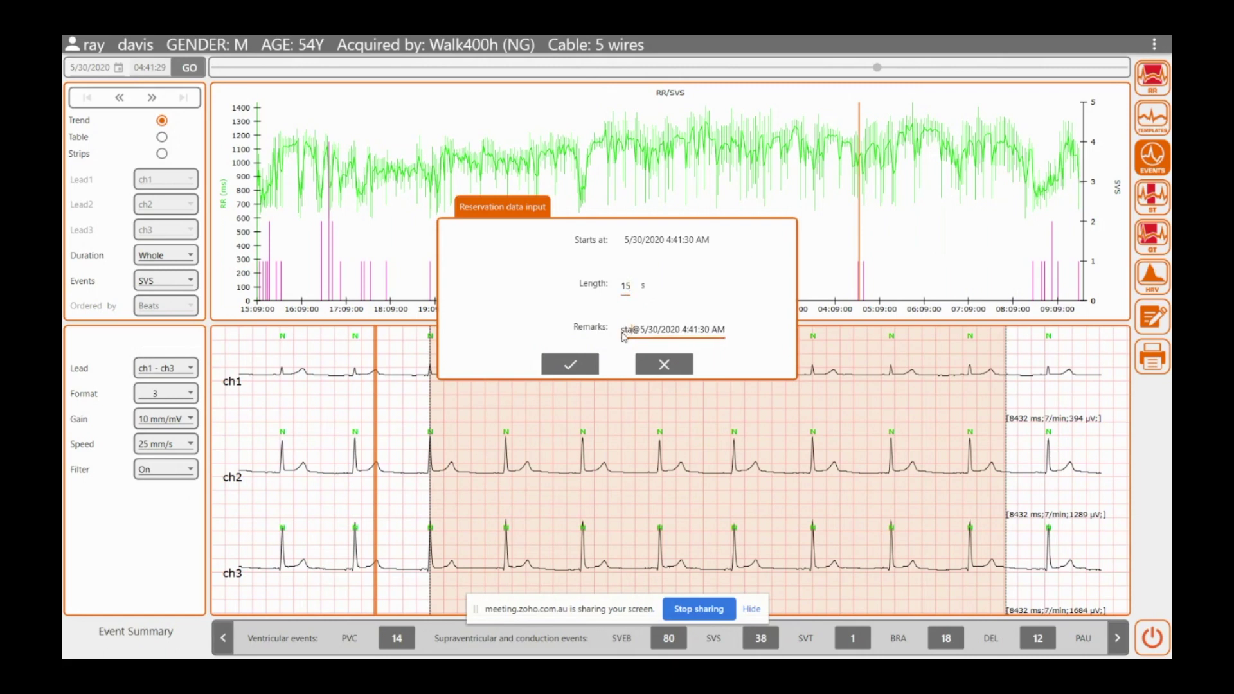
type(" recording")
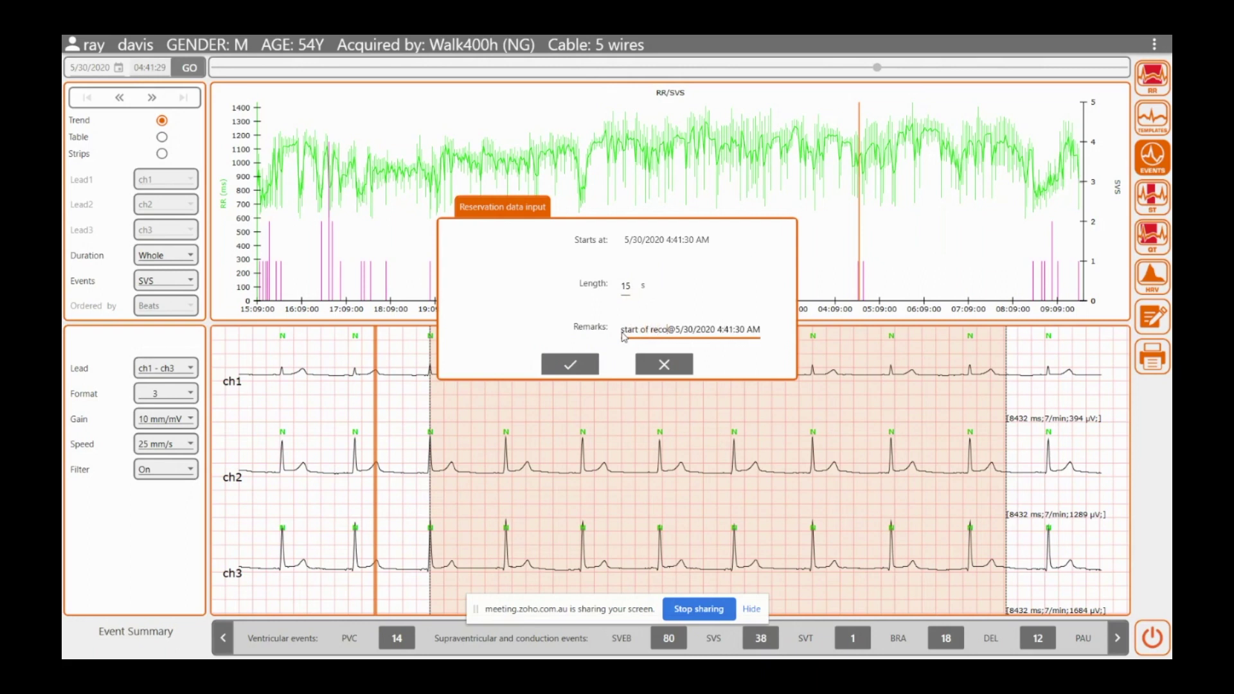
left_click(580, 370)
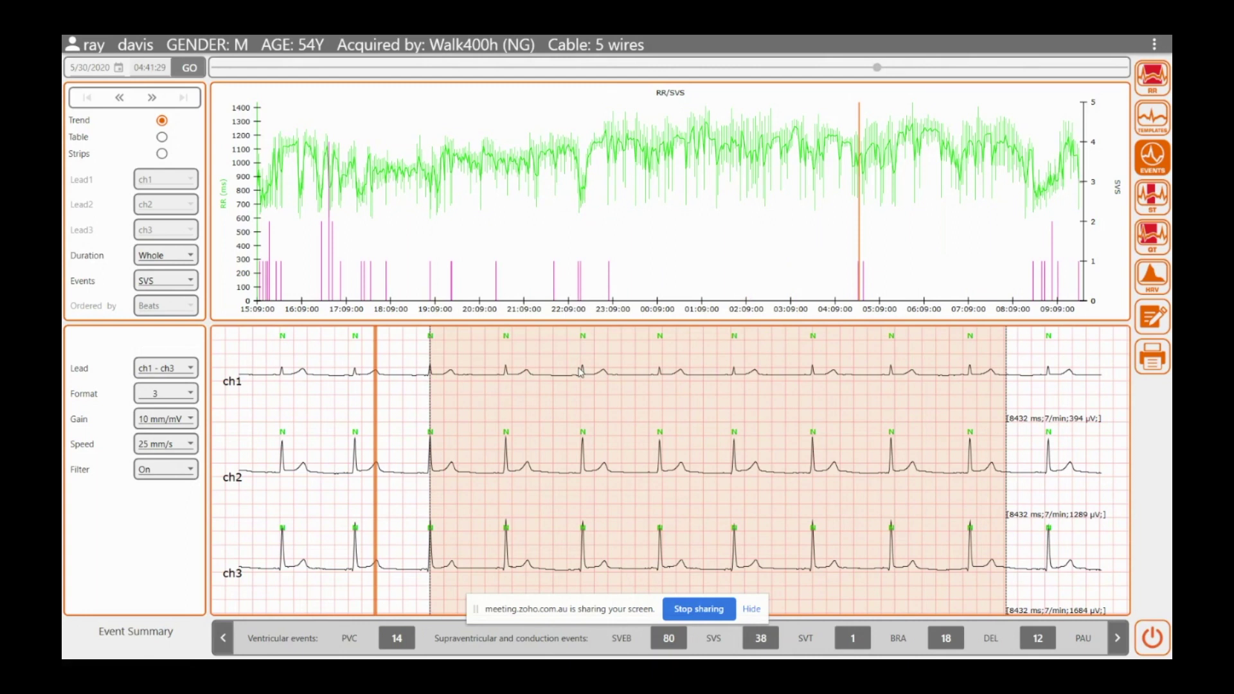
left_click(697, 439)
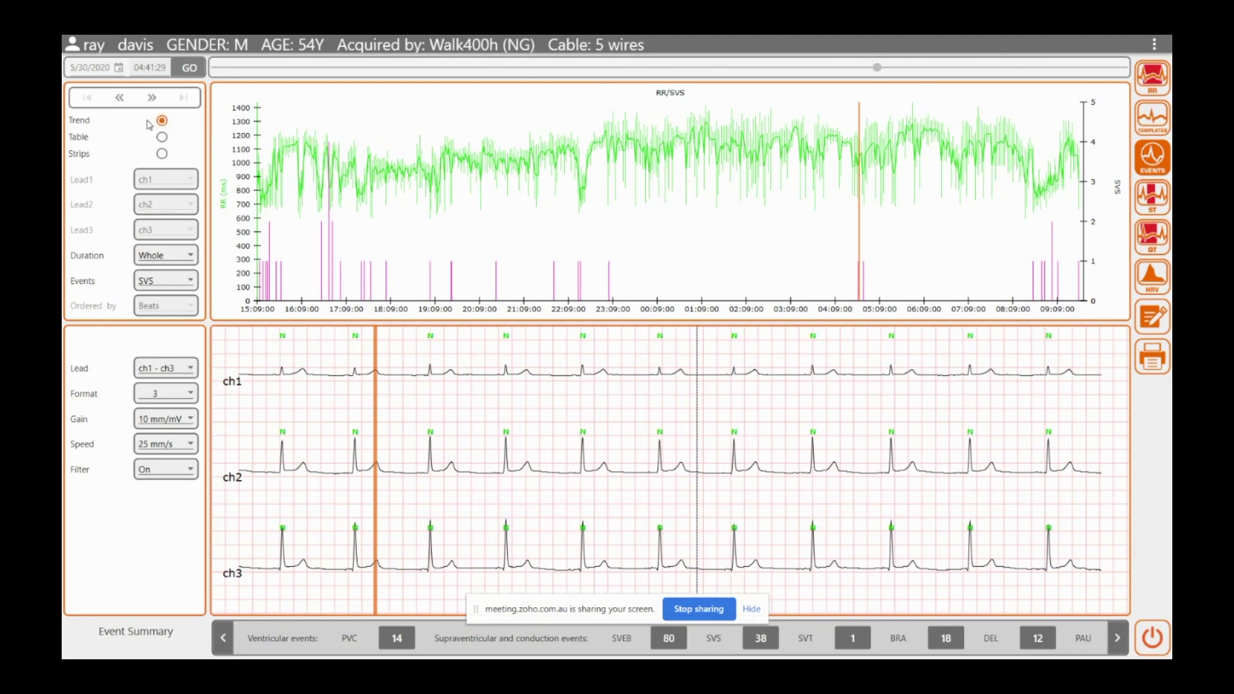
- Advance to the next SVS event at 04:47:21 on 5/30/2020
left_click(152, 101)
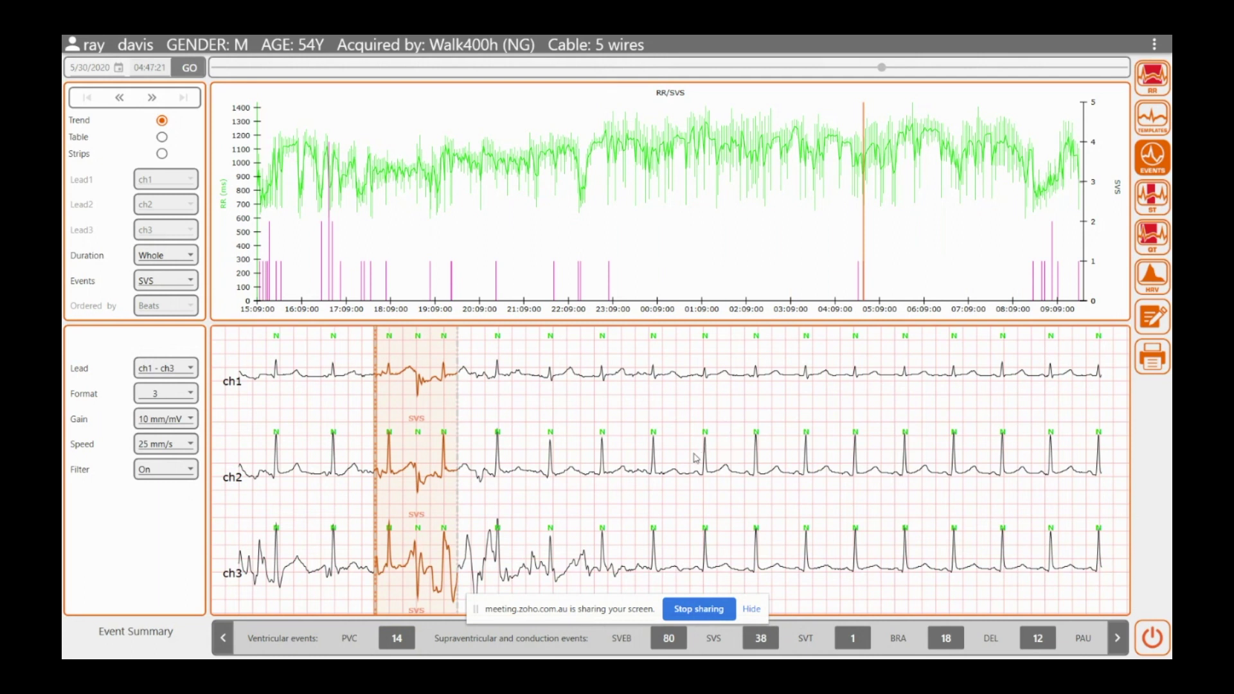
- Measure two beat-to-beat intervals with calipers, dismiss them, and check the lead combinations
left_click_drag(703, 460, 757, 469)
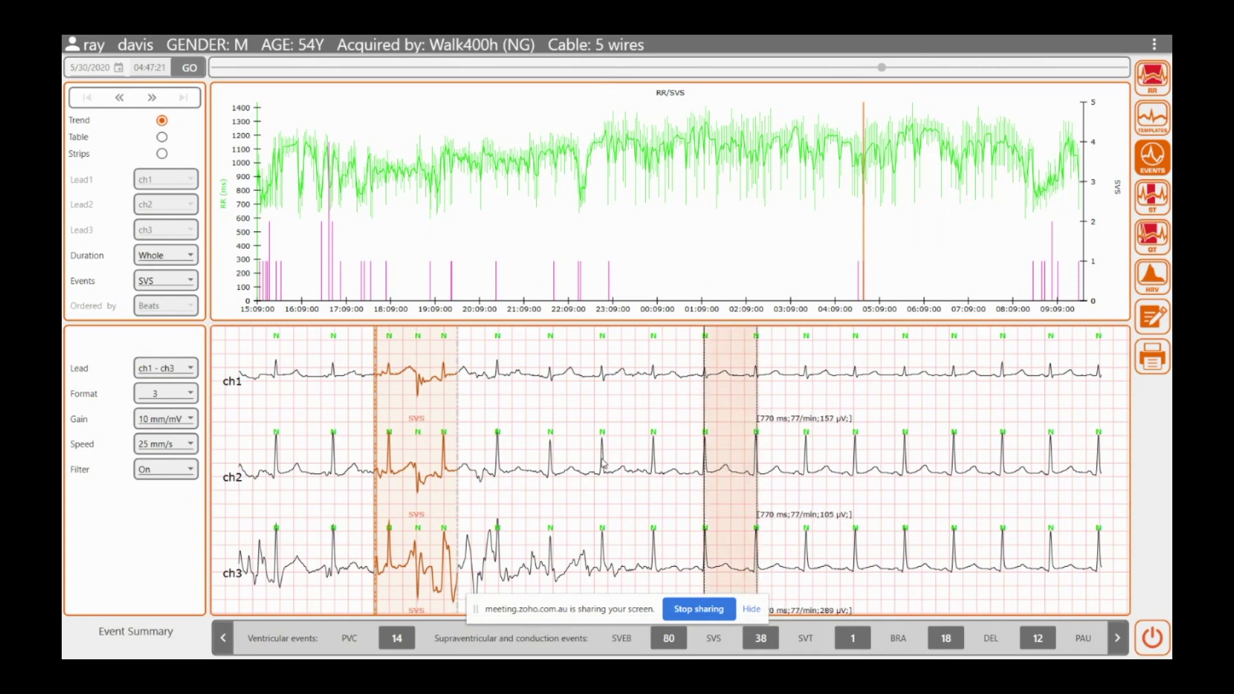
left_click_drag(604, 462, 655, 461)
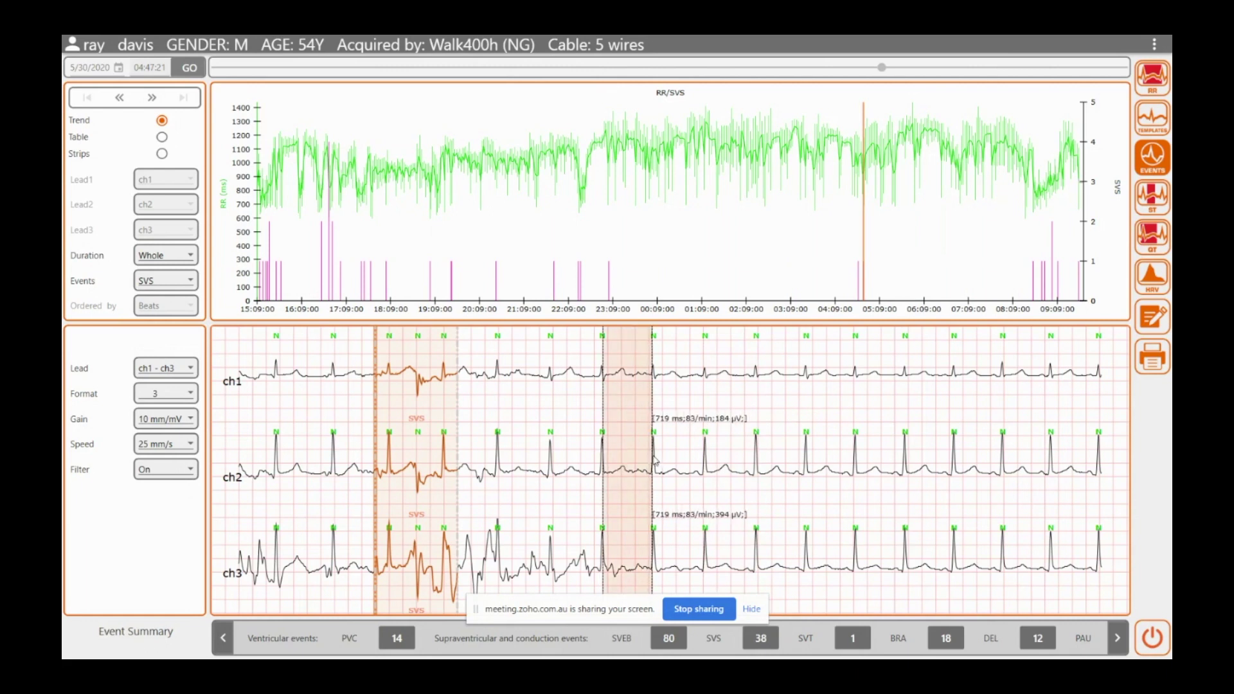
left_click(933, 449)
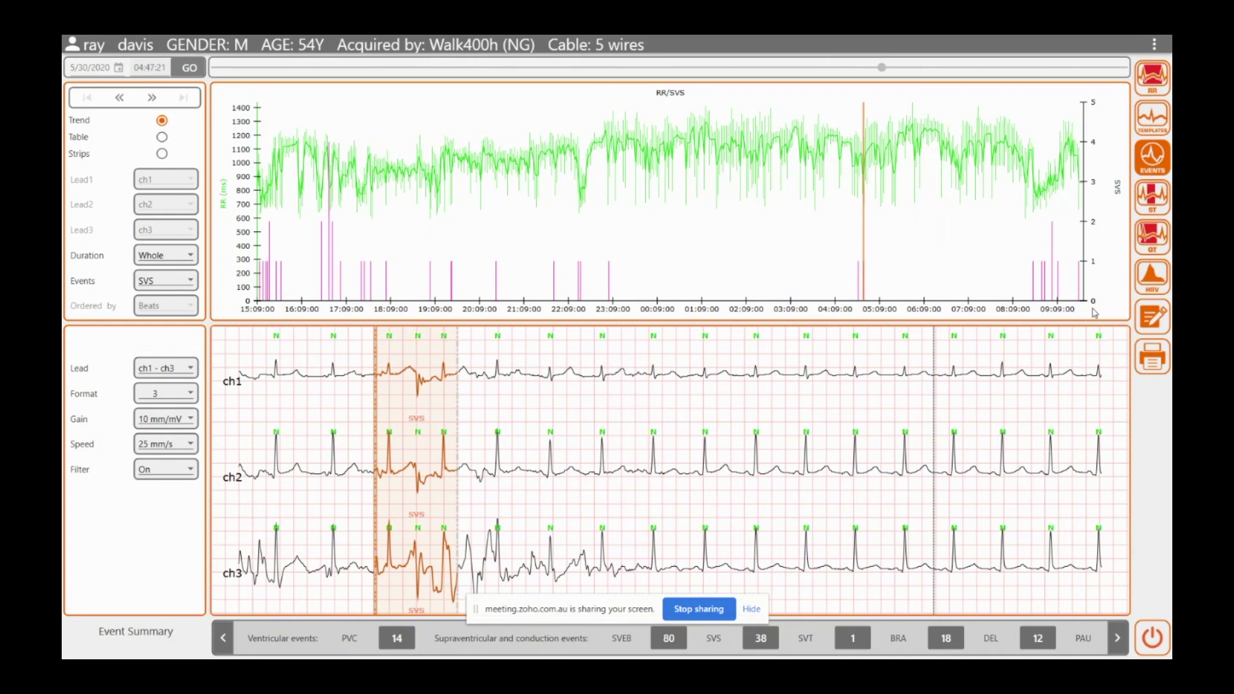
left_click(193, 371)
- Show the PAU pause events and advance to the second pause at 04:49:48
left_click(1119, 639)
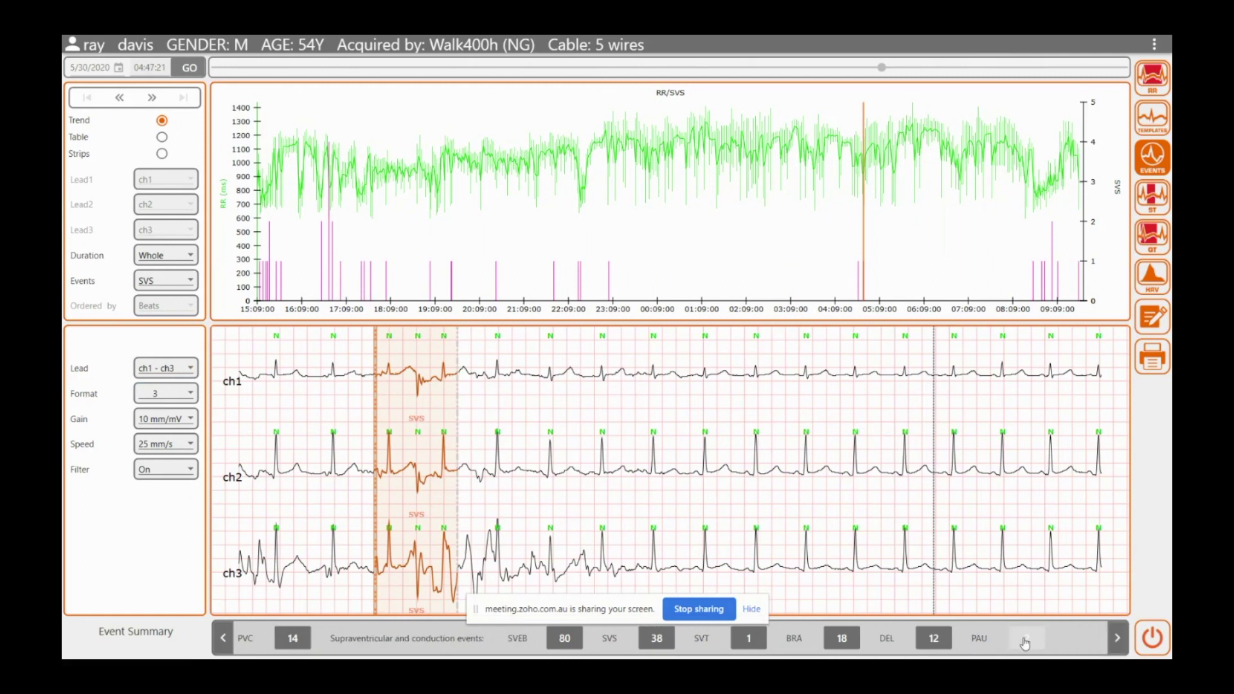
left_click(1025, 639)
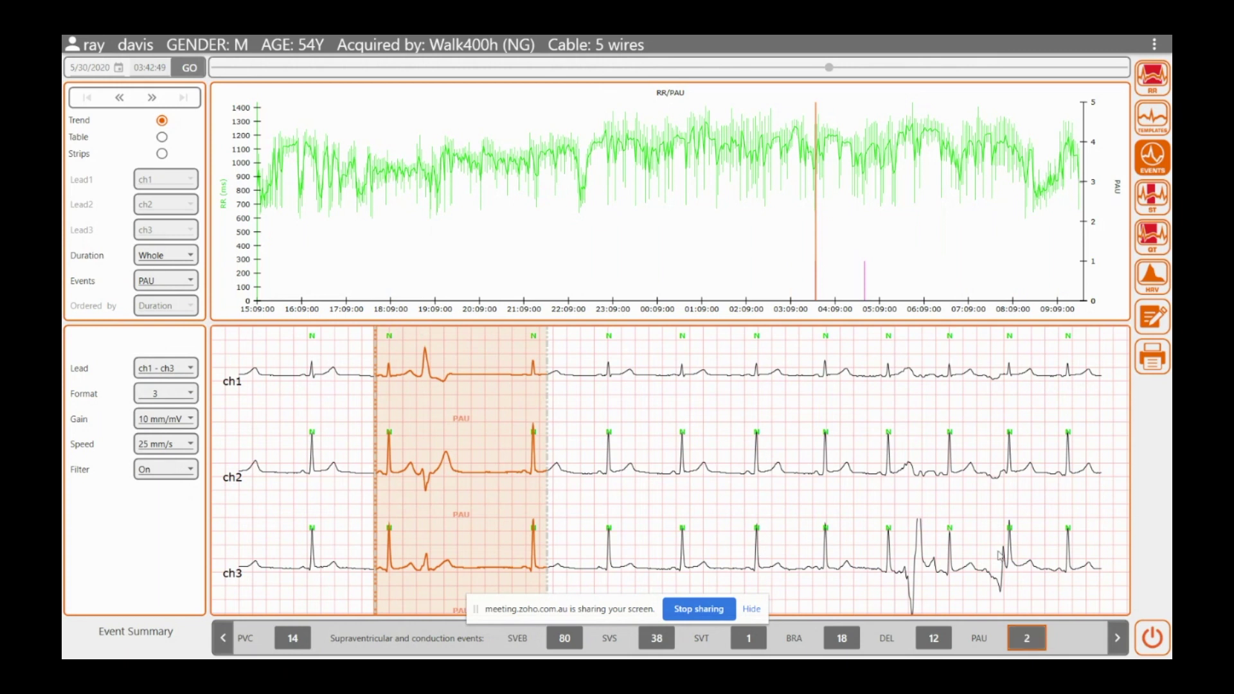
left_click(150, 98)
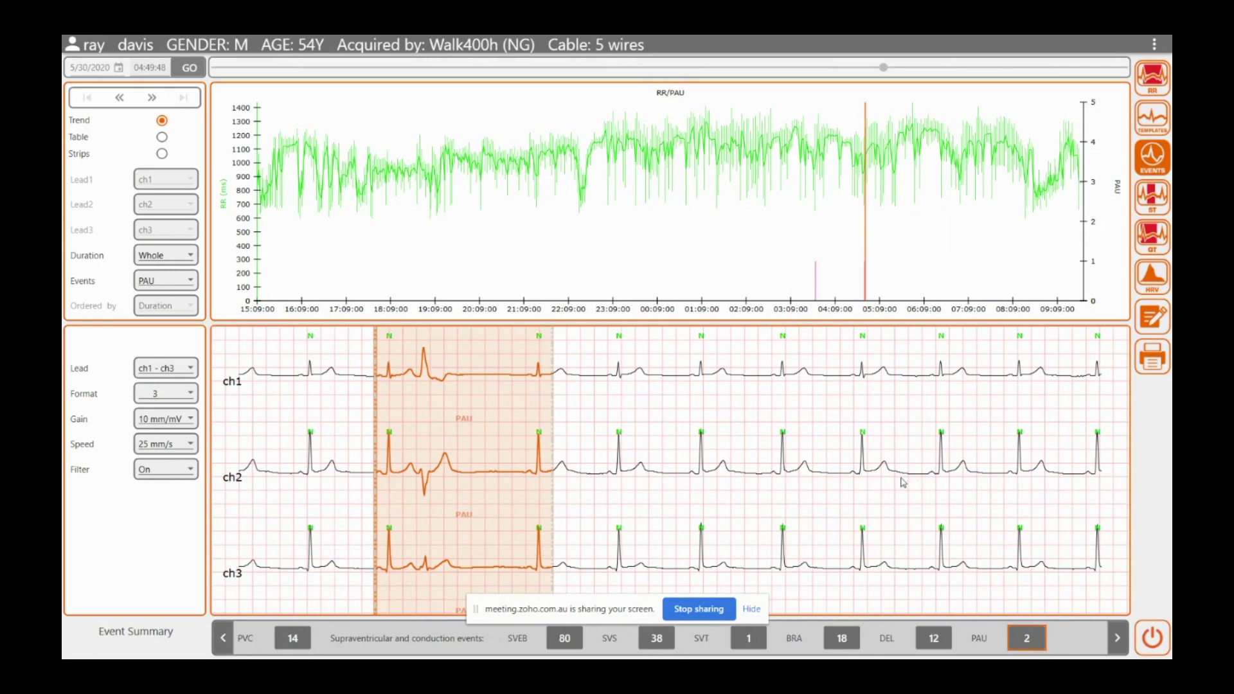
left_click(559, 502)
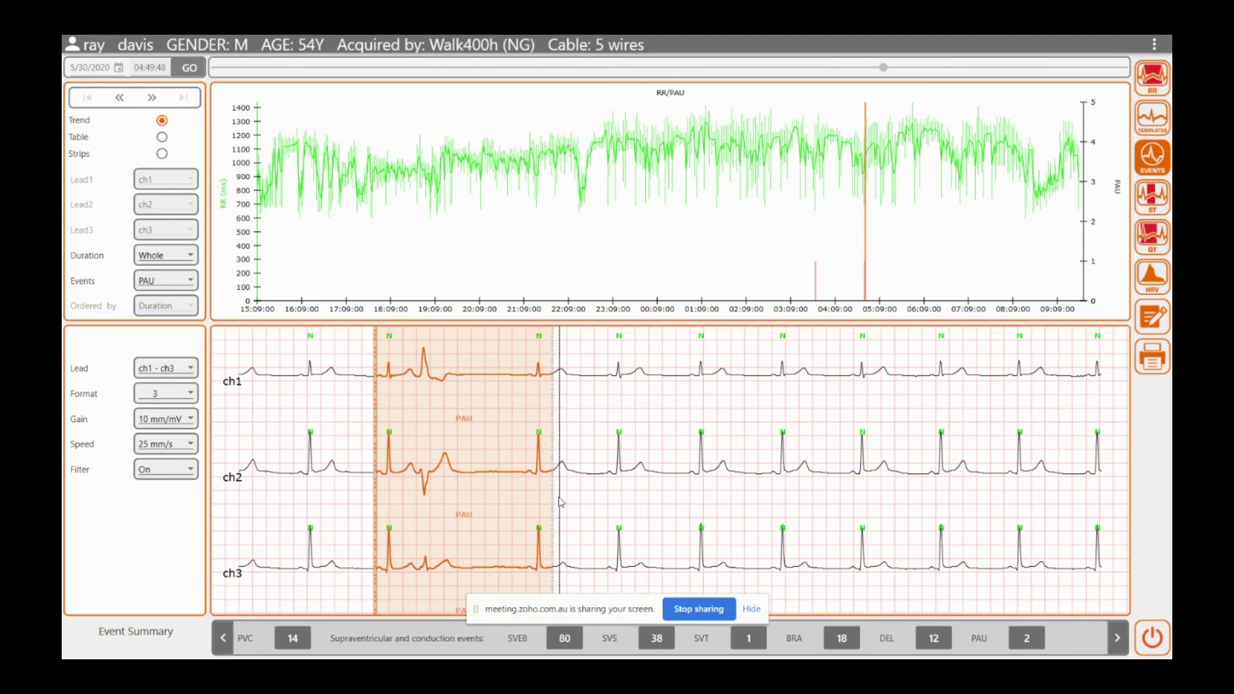
- Select a stretch after the pause, cancel adding it to the report, and open ST analysis
left_click_drag(560, 502, 957, 499)
right_click(770, 501)
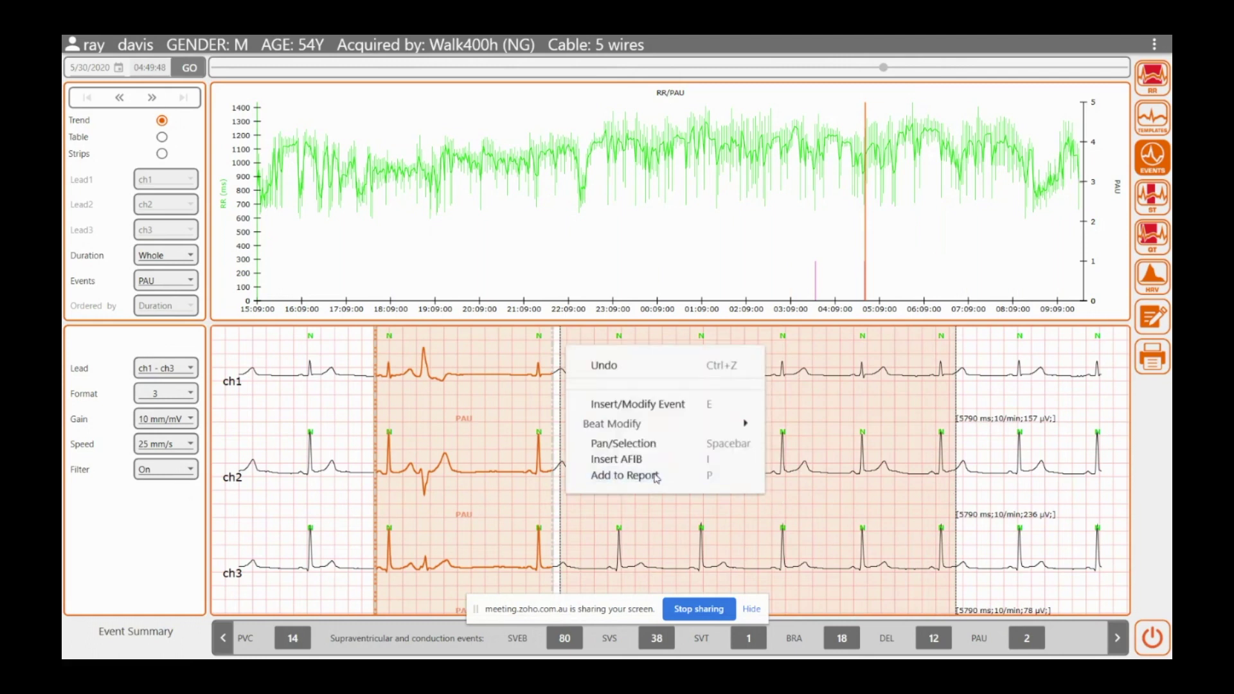
left_click(654, 476)
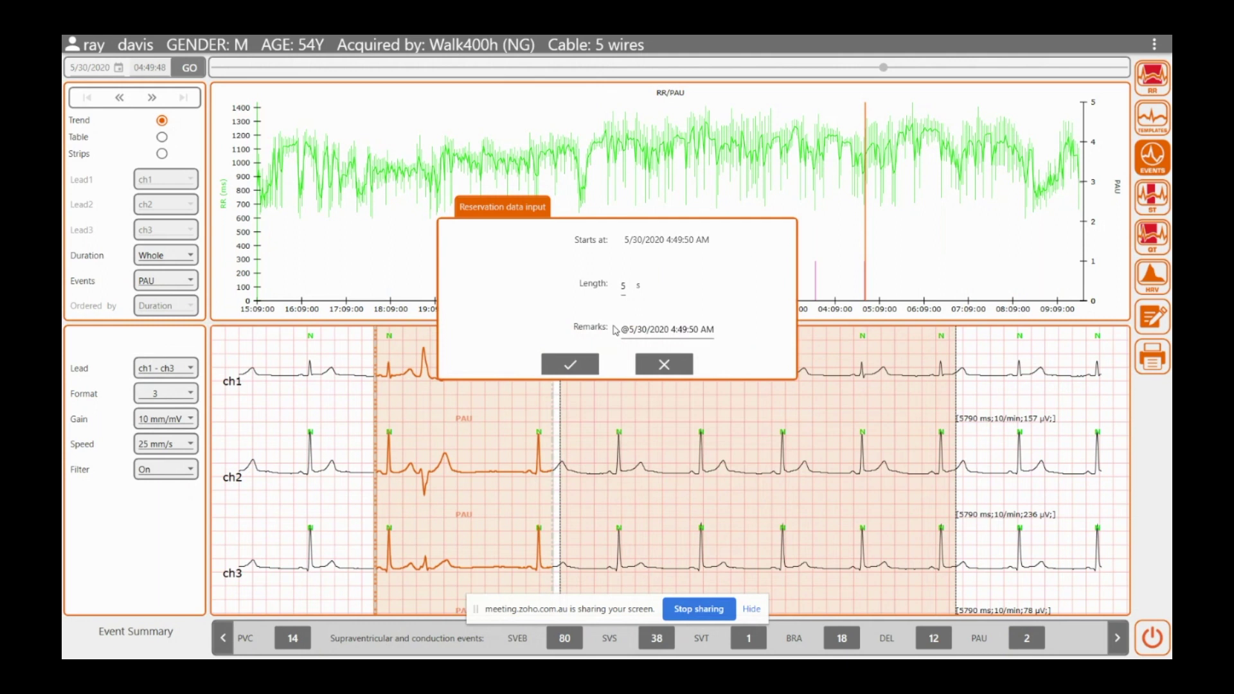
left_click(665, 370)
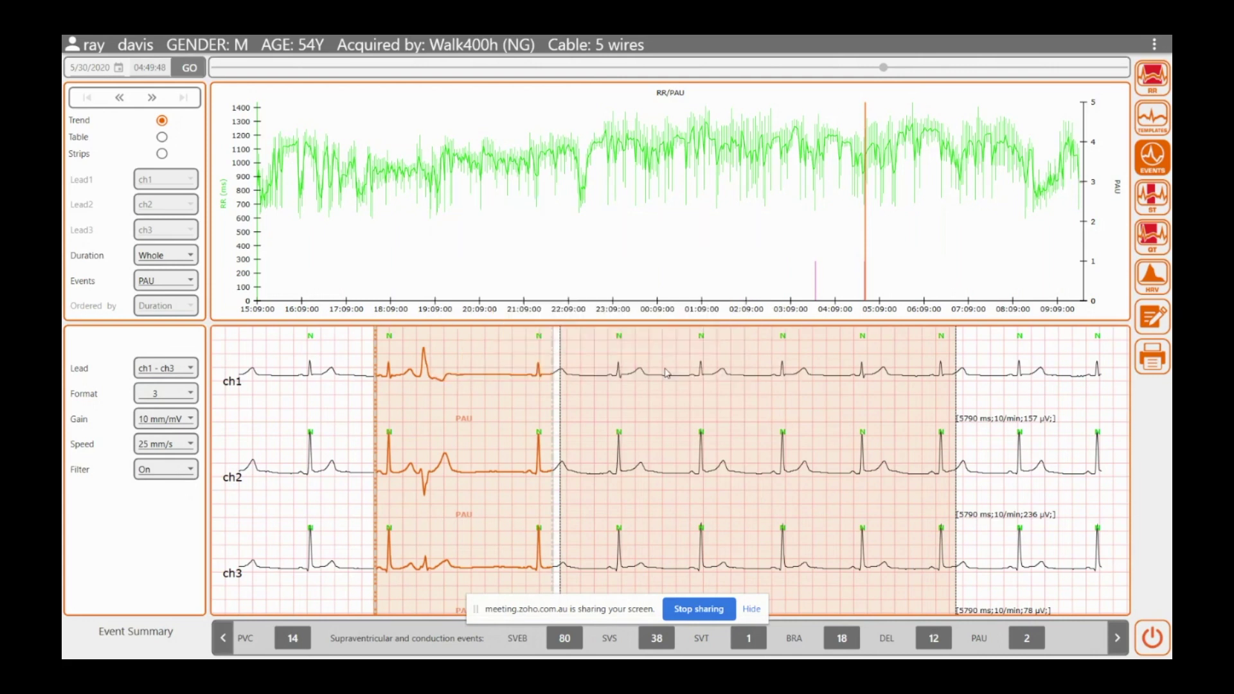
left_click(1156, 203)
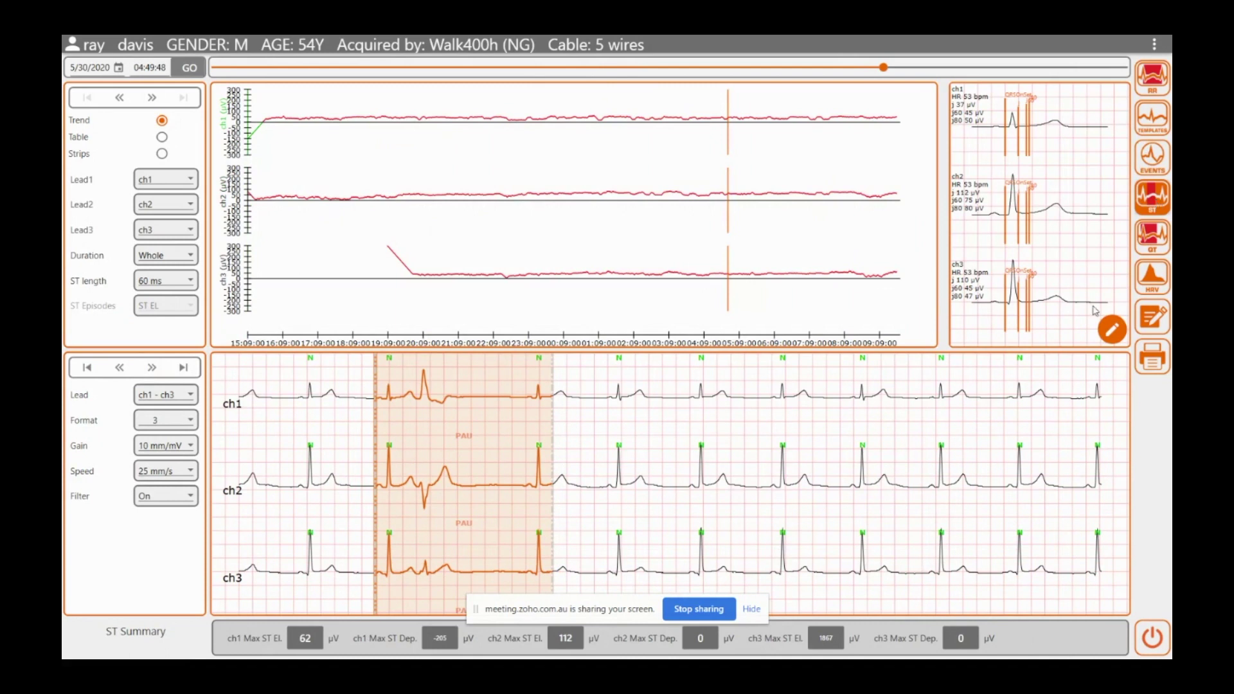
- Start editing the ST template measurement points, discard it, and switch to QT analysis
left_click(1112, 331)
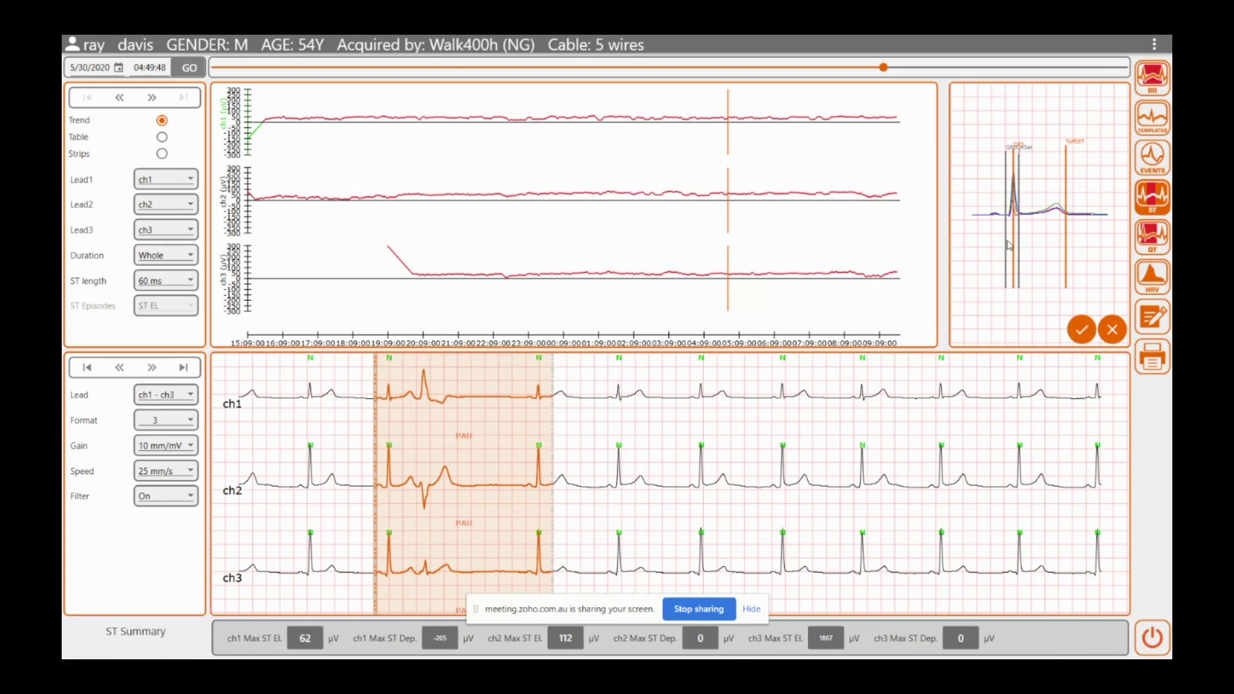
left_click(1116, 334)
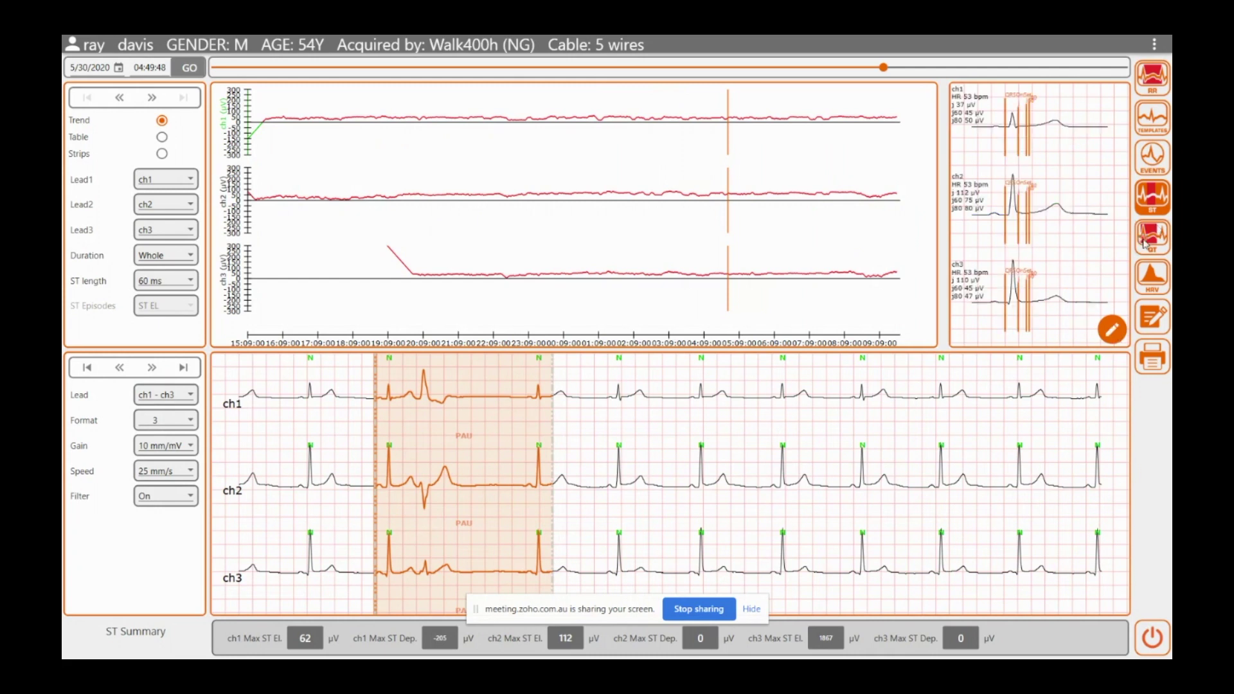
left_click(1145, 242)
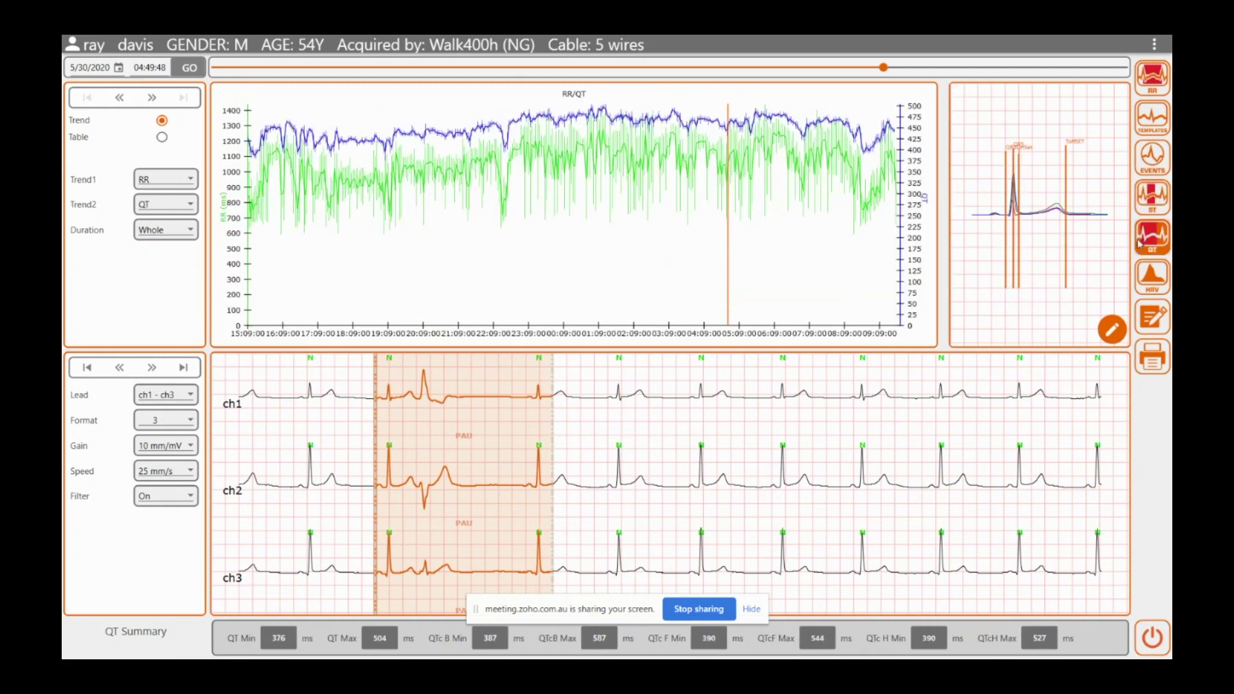
- Keep RR and QT as the two trends, then start and cancel adjusting QT measurement points
left_click(191, 207)
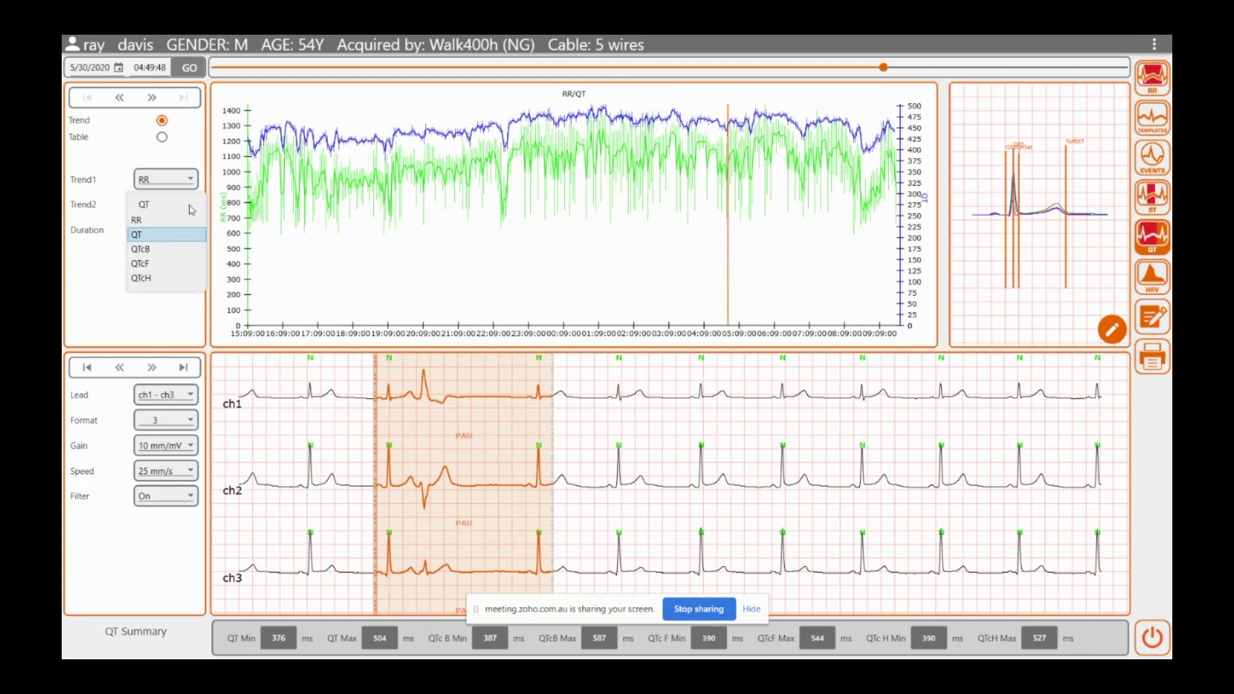
left_click(137, 148)
left_click(191, 180)
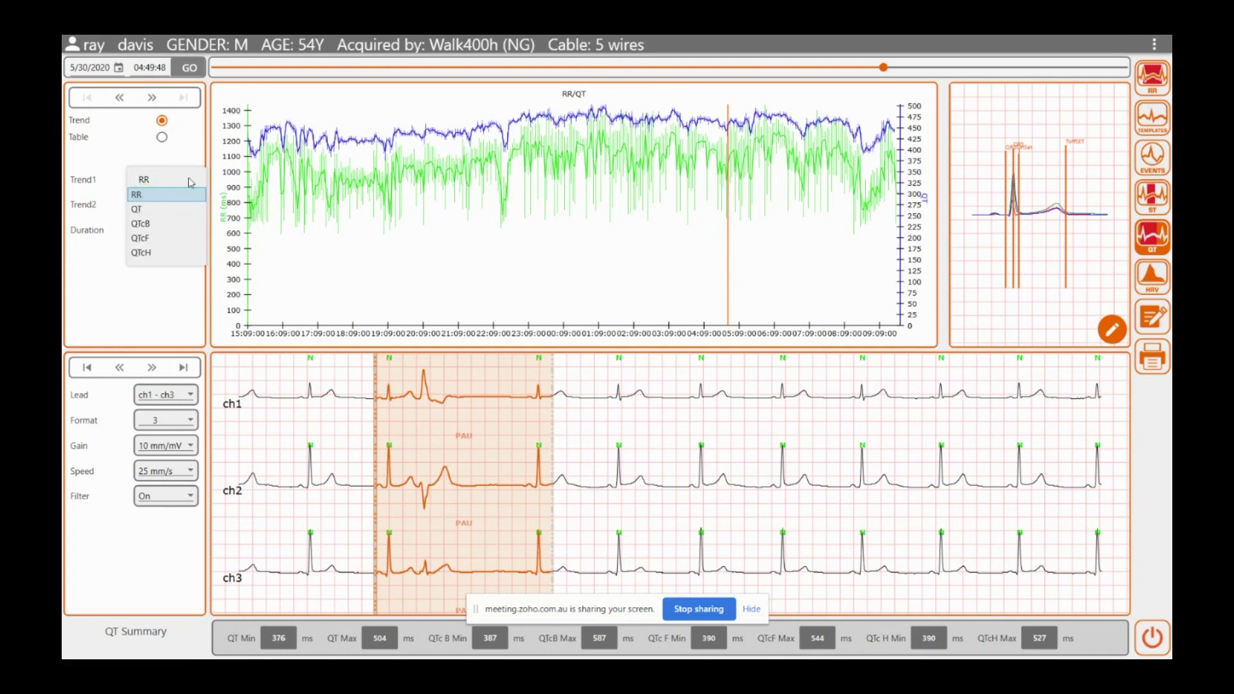
left_click(90, 263)
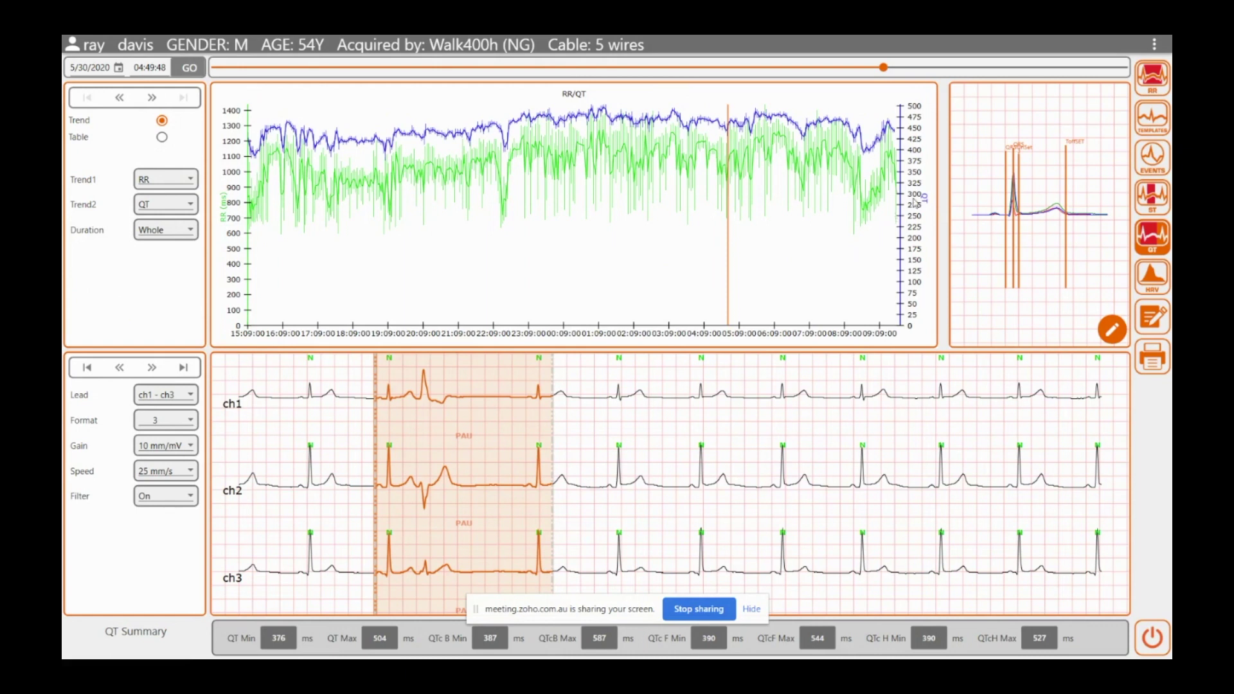
left_click(1112, 329)
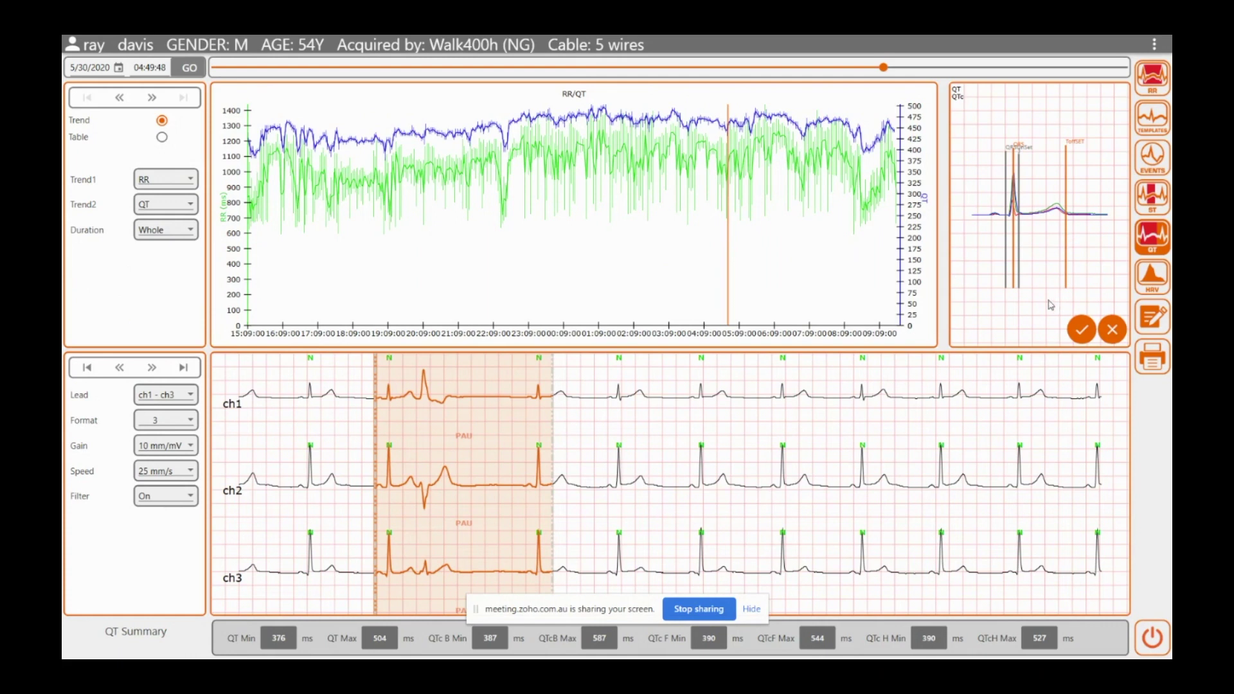
left_click(1114, 330)
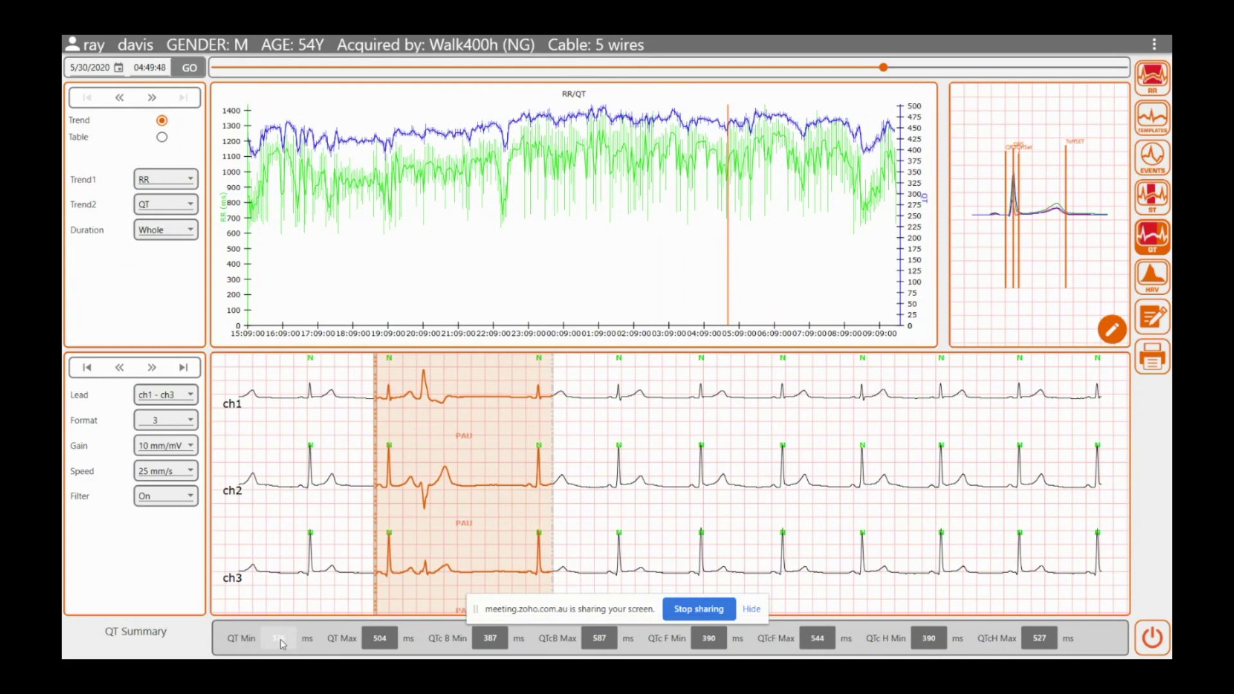
- Jump in turn to the max QT and min/max QTc Bazett, Fridericia beats, ending at QTc Hodges minimum
left_click(386, 643)
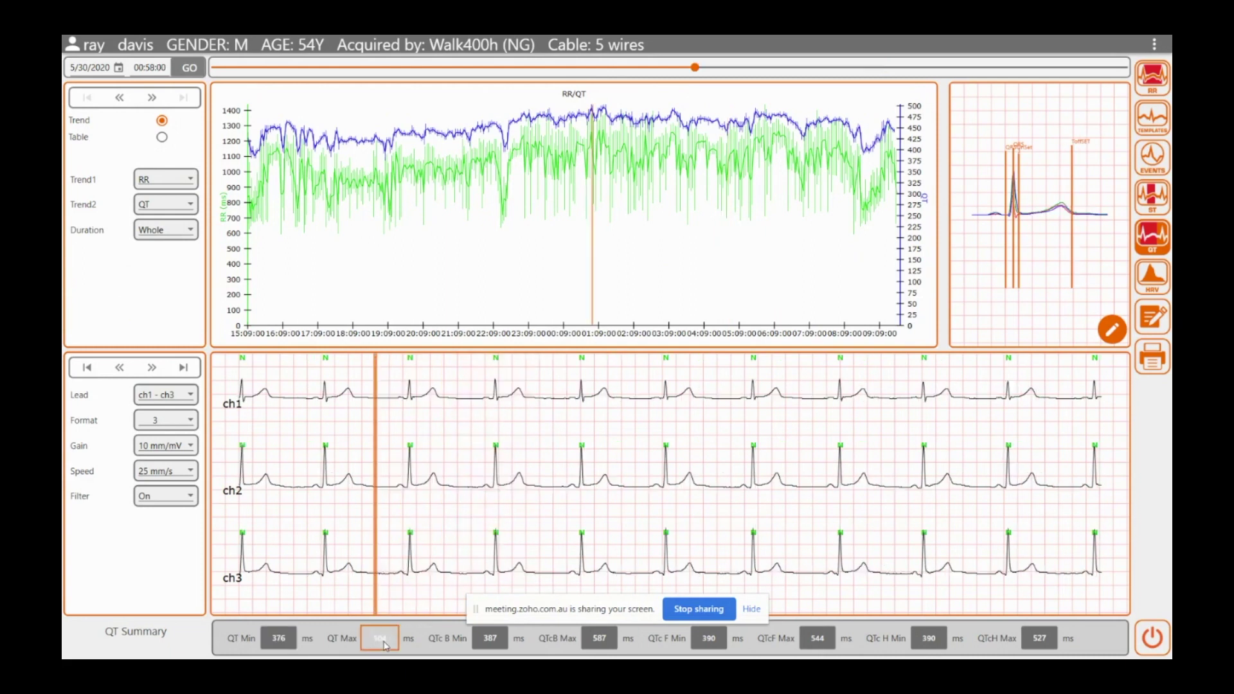
left_click(483, 642)
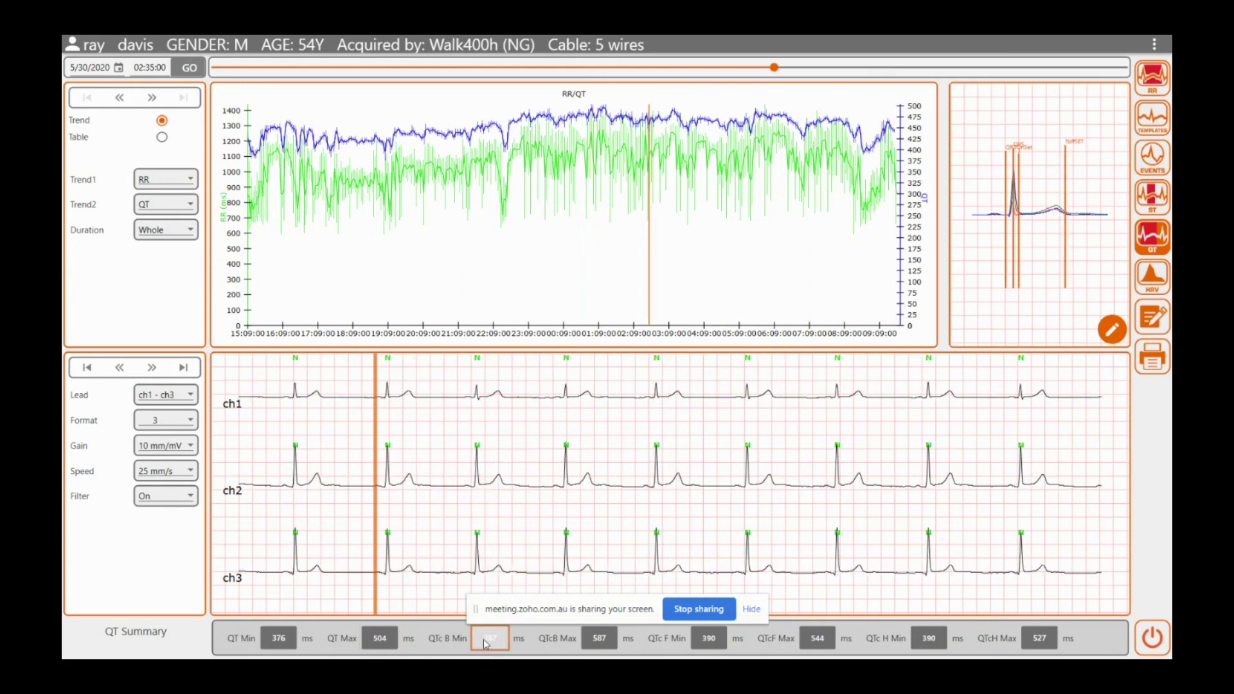
left_click(601, 639)
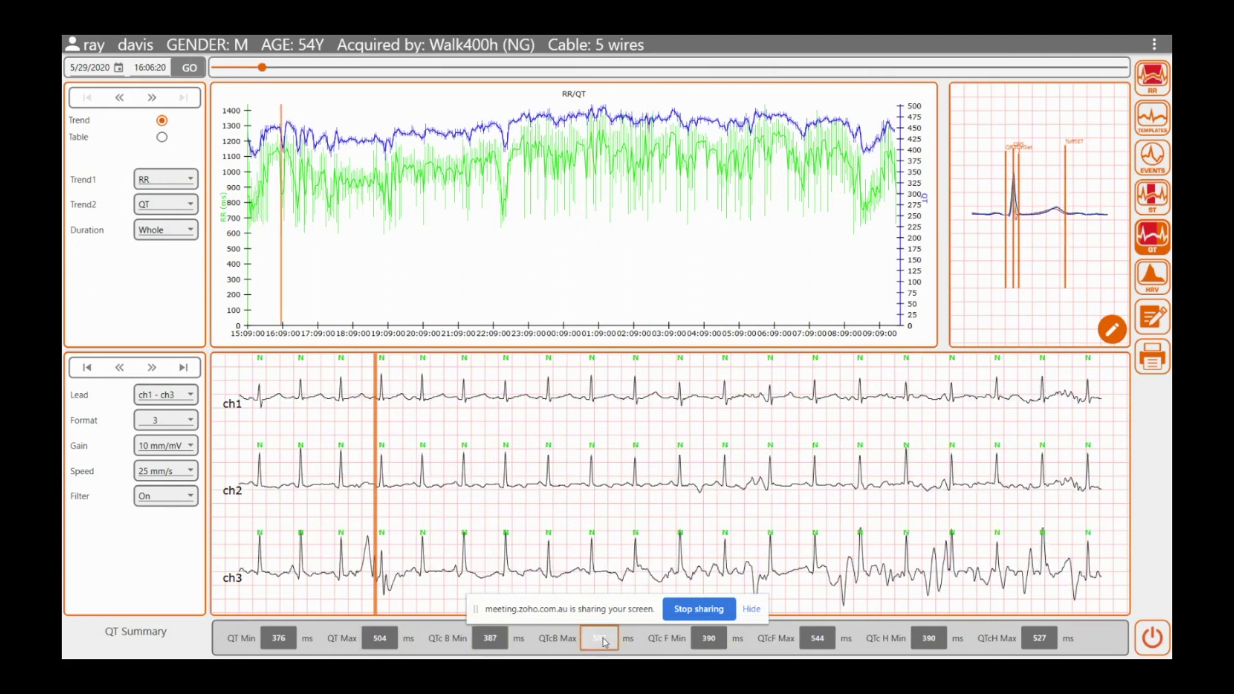
left_click(708, 638)
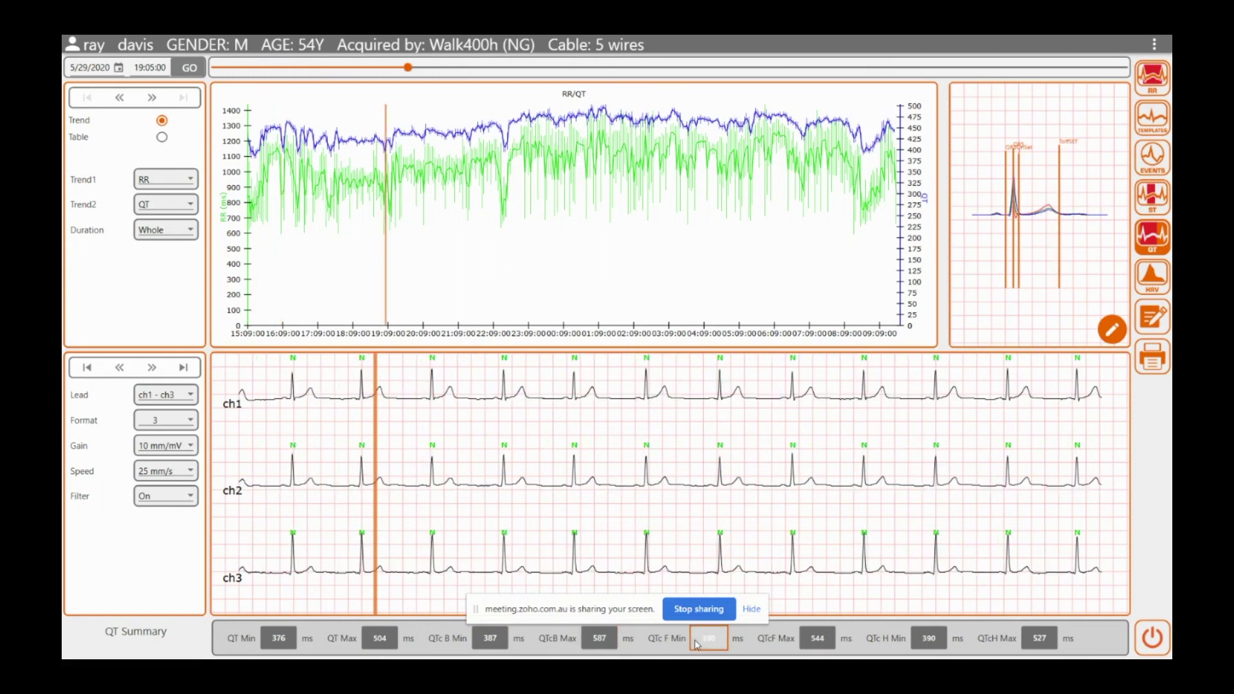
left_click(818, 639)
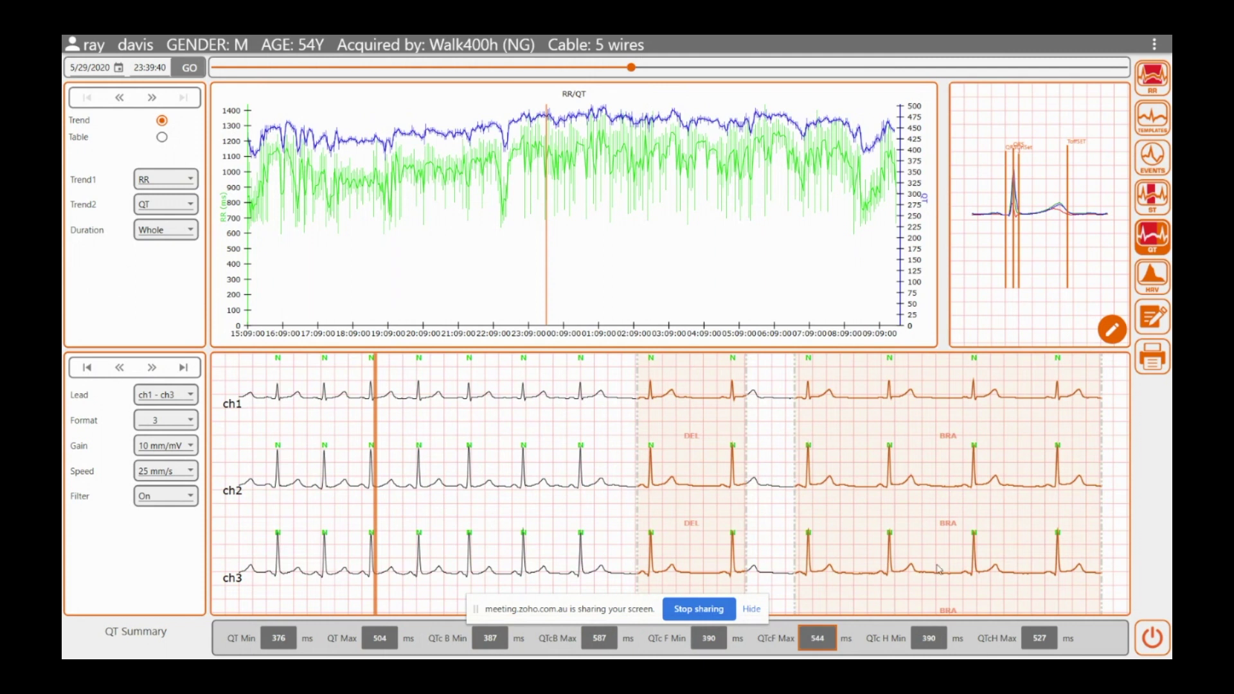
left_click(930, 639)
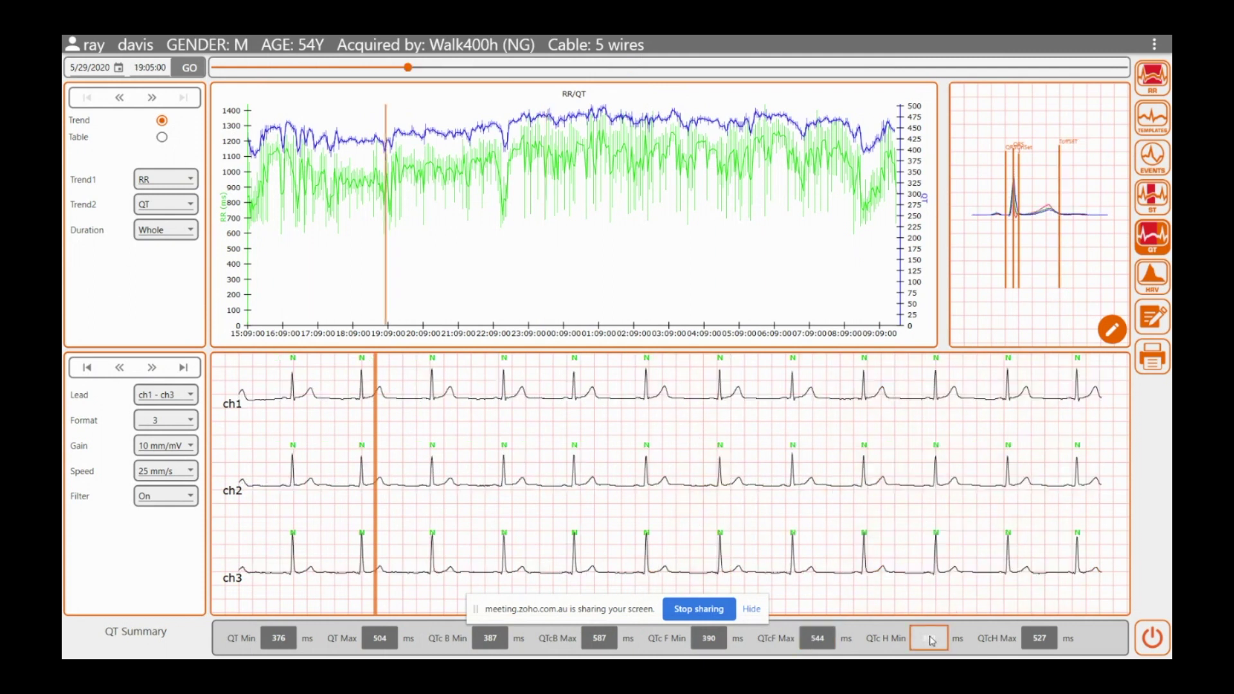
- Measure a multi-beat interval on the strip, switch back to Pan/Selection, and clear the selection
left_click_drag(504, 489, 825, 489)
right_click(667, 500)
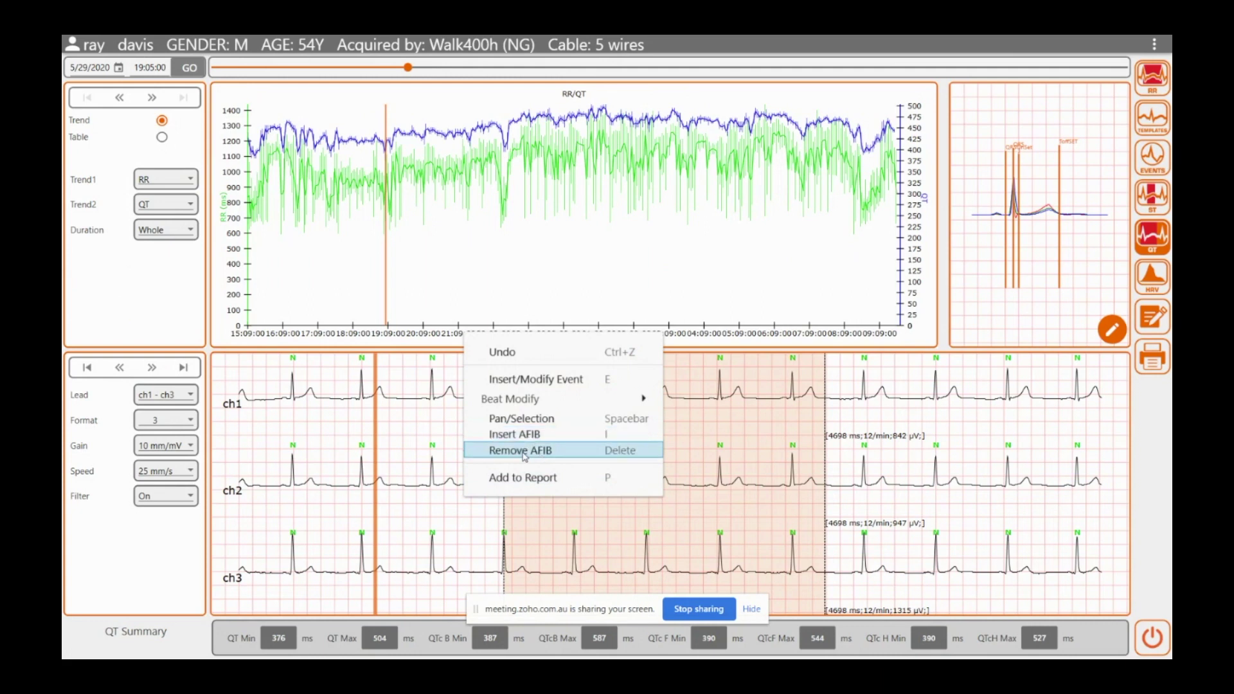
left_click(521, 419)
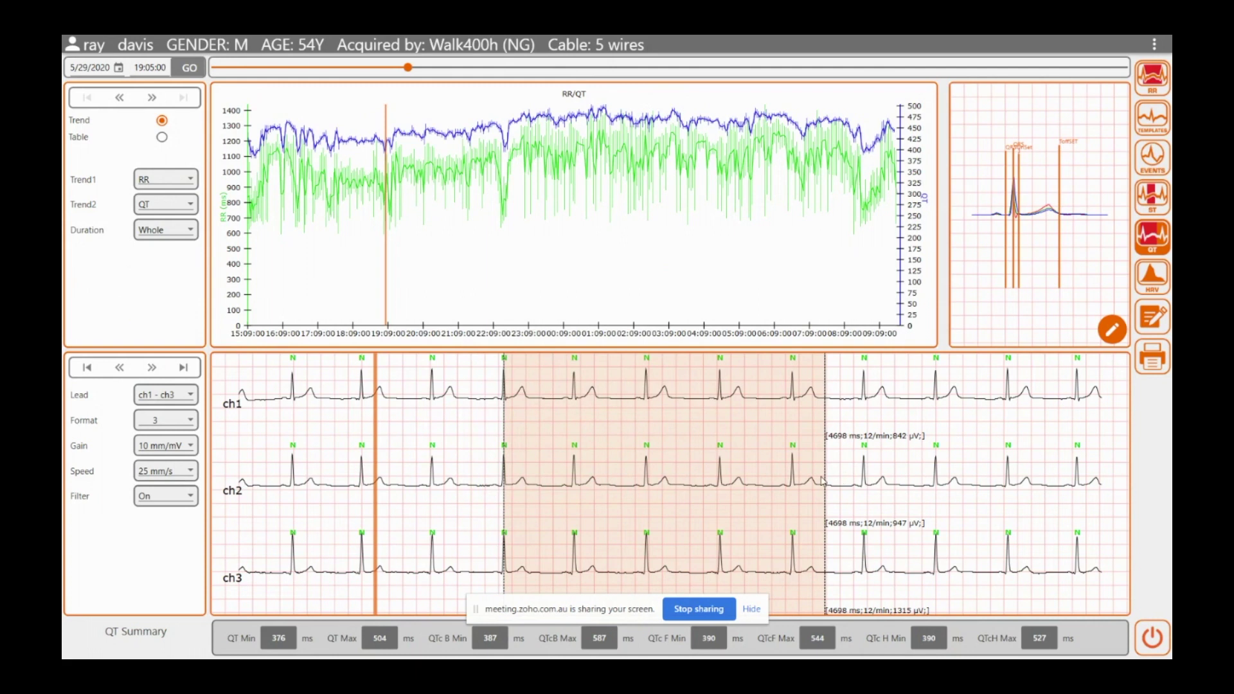
mouse_move(823, 482)
left_mouse_down()
mouse_move(1108, 473)
mouse_move(1087, 468)
left_mouse_up()
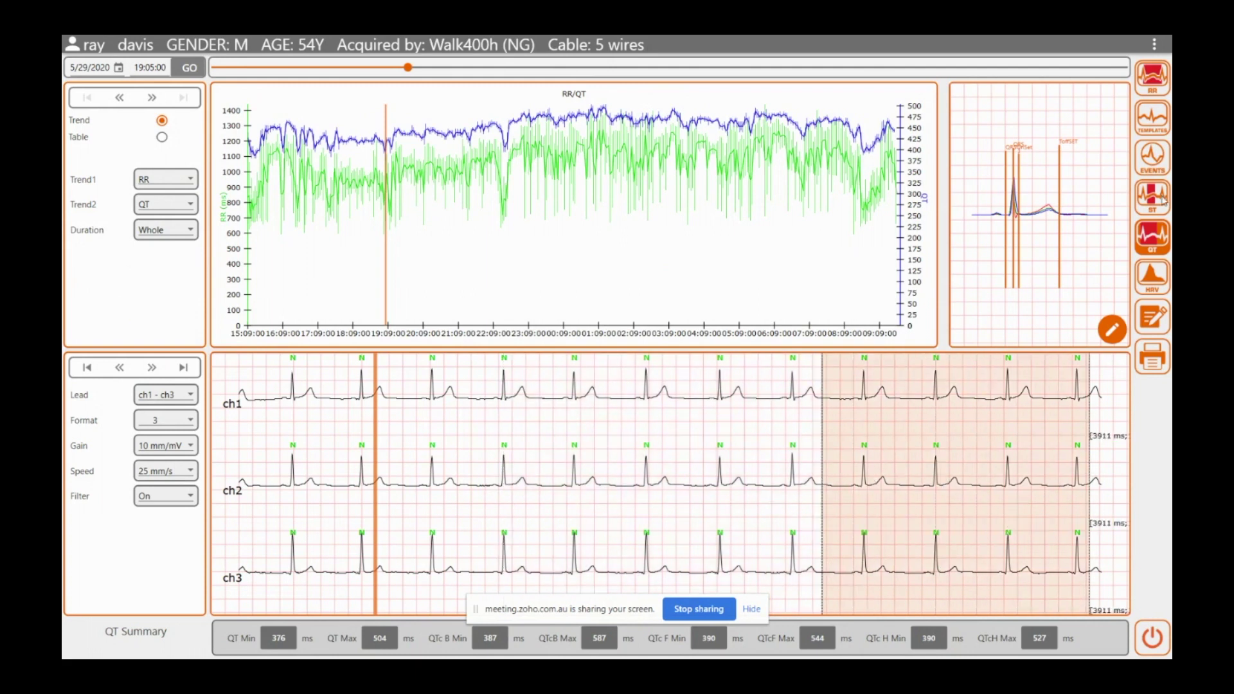
left_click(379, 476)
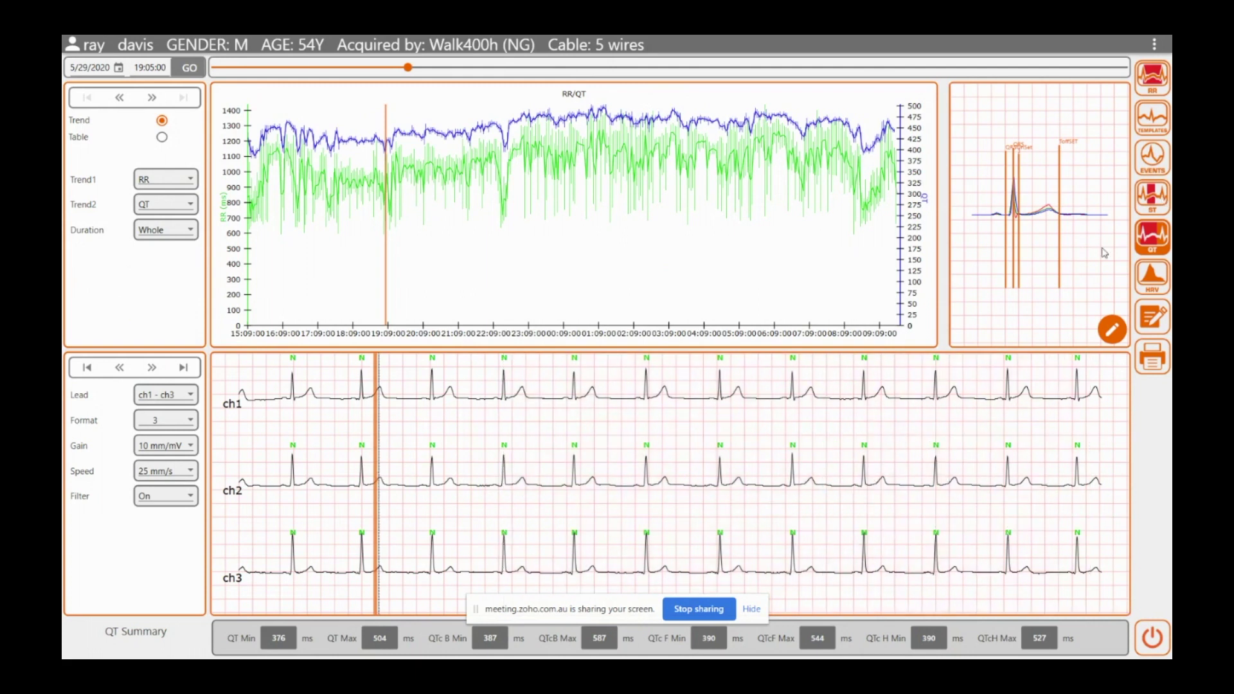
- Review the HRV statistics (SDNN 150 ms, rMSSD 37 ms), then return to the report page
left_click(1151, 277)
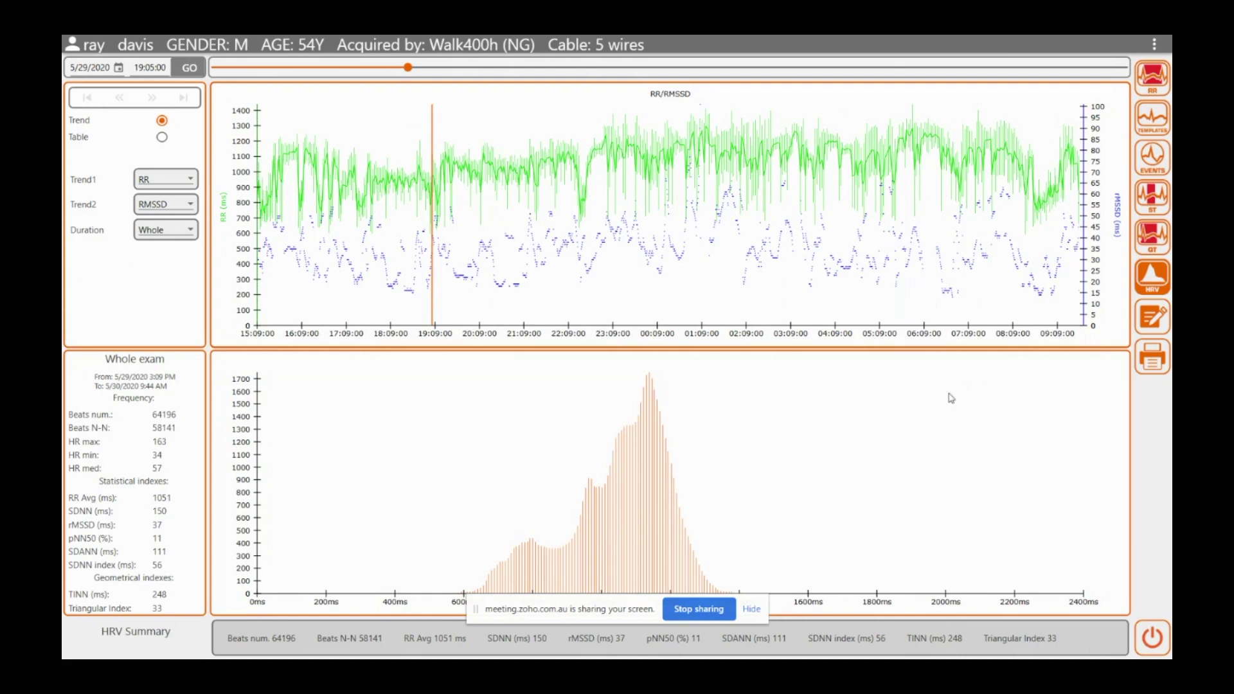
left_click(1160, 321)
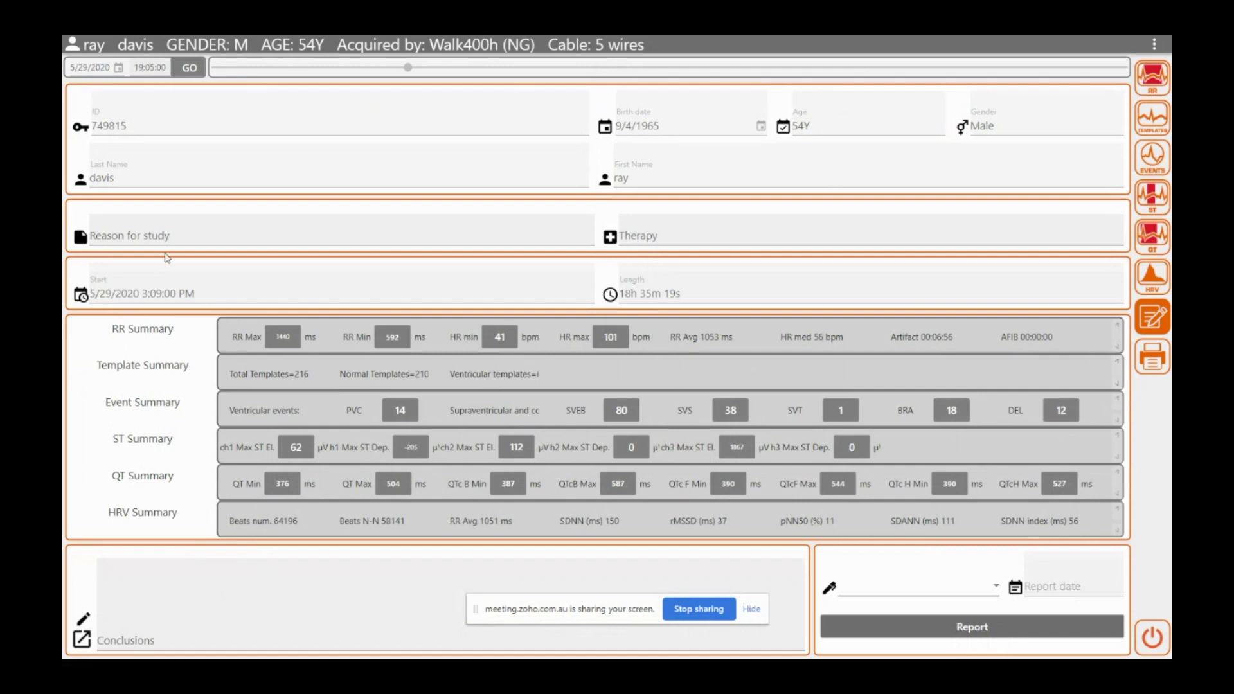
left_click(124, 574)
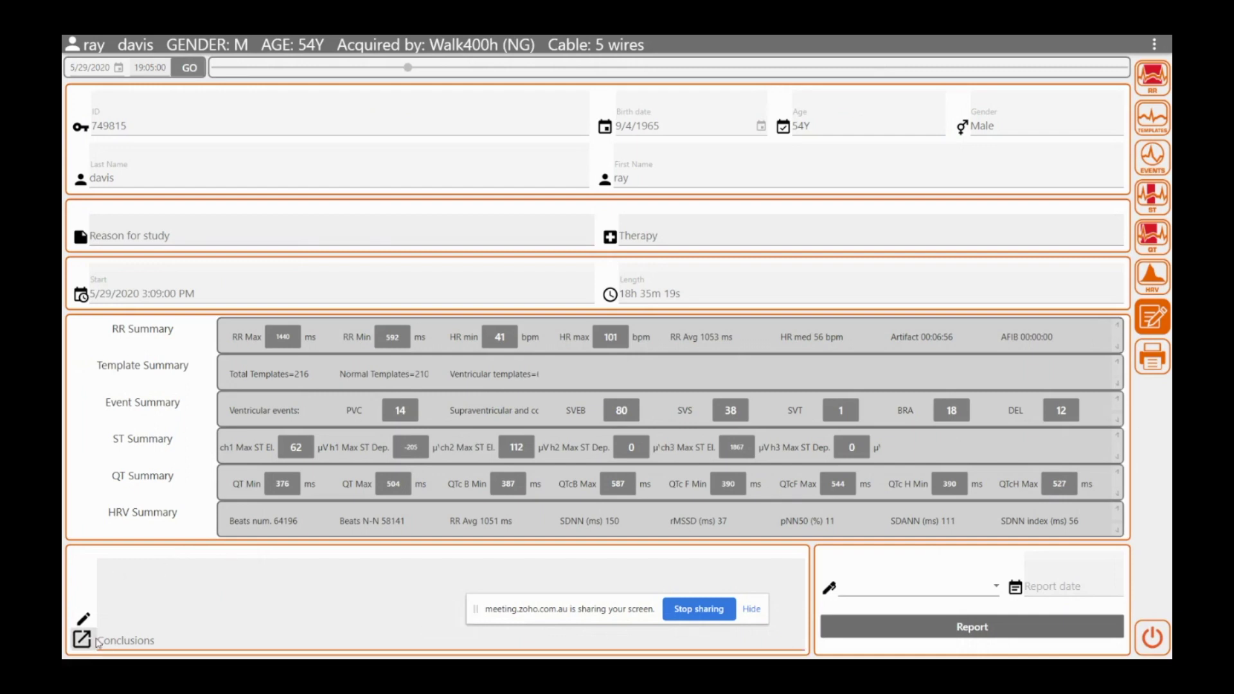
type("oijvowvdvoidnwd")
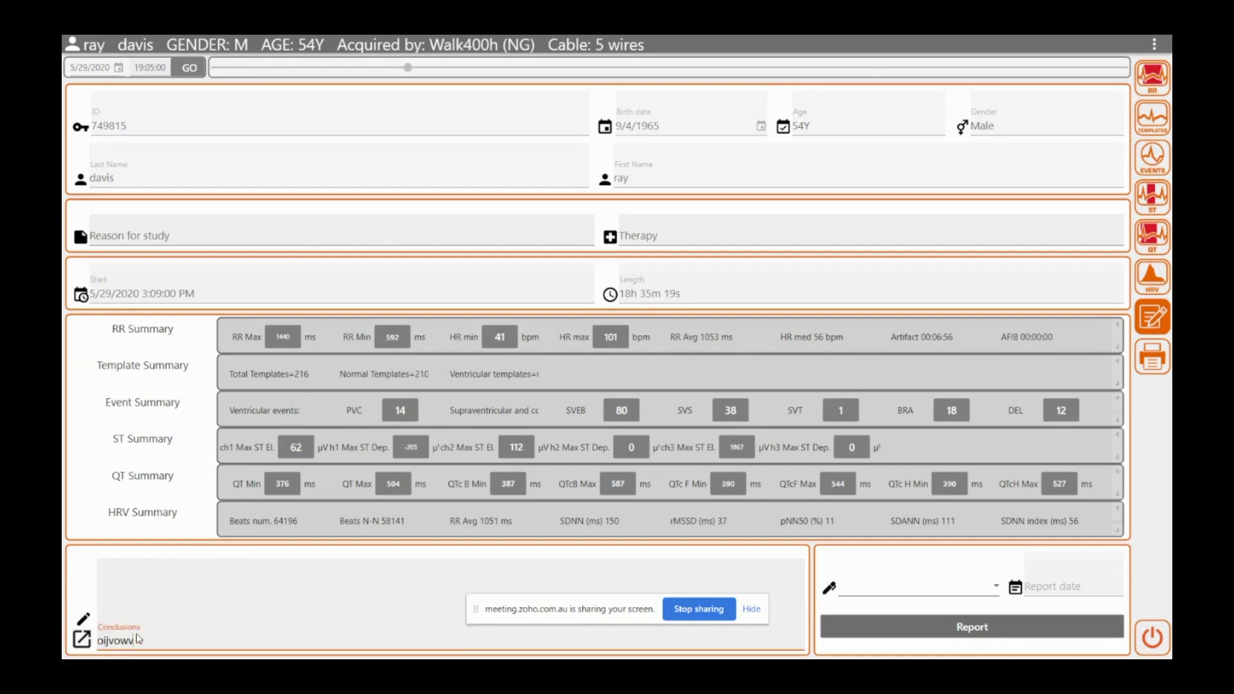
key("BackSpace")
key("BackSpace")
key("BackSpace")
key("BackSpace")
key("BackSpace")
key("BackSpace")
key("BackSpace")
key("BackSpace")
key("BackSpace")
key("BackSpace")
key("BackSpace")
key("BackSpace")
key("BackSpace")
key("BackSpace")
key("BackSpace")
left_click(1119, 530)
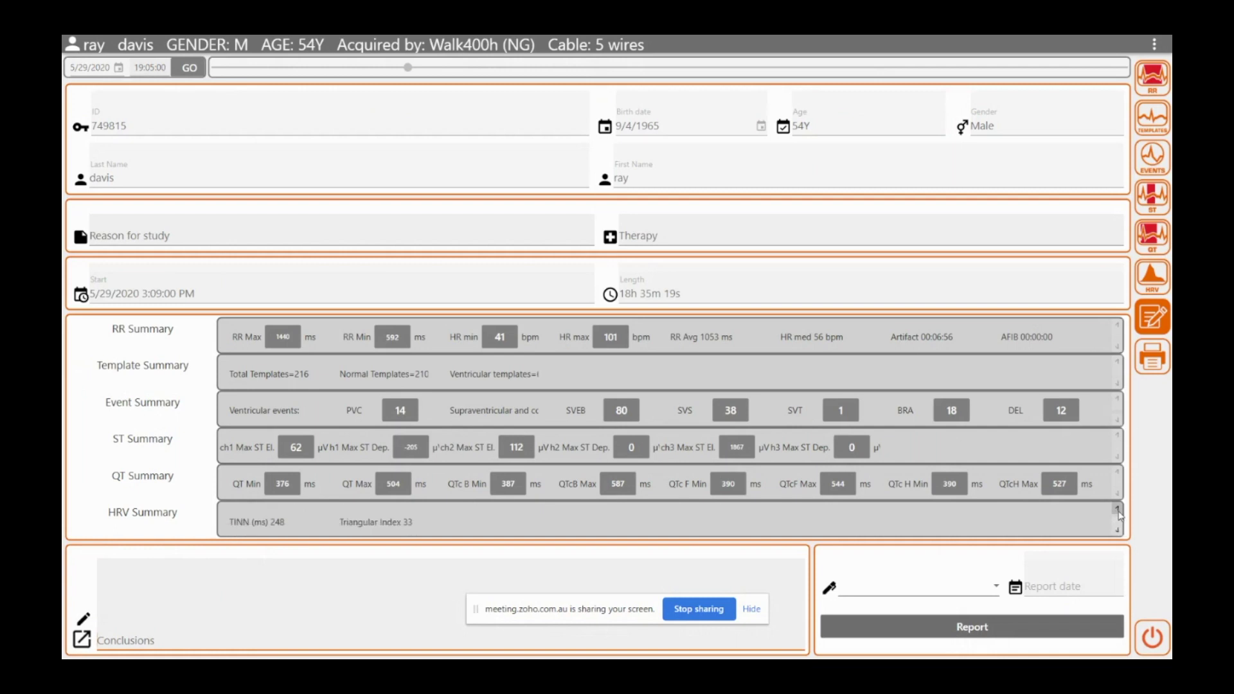
left_click(1119, 510)
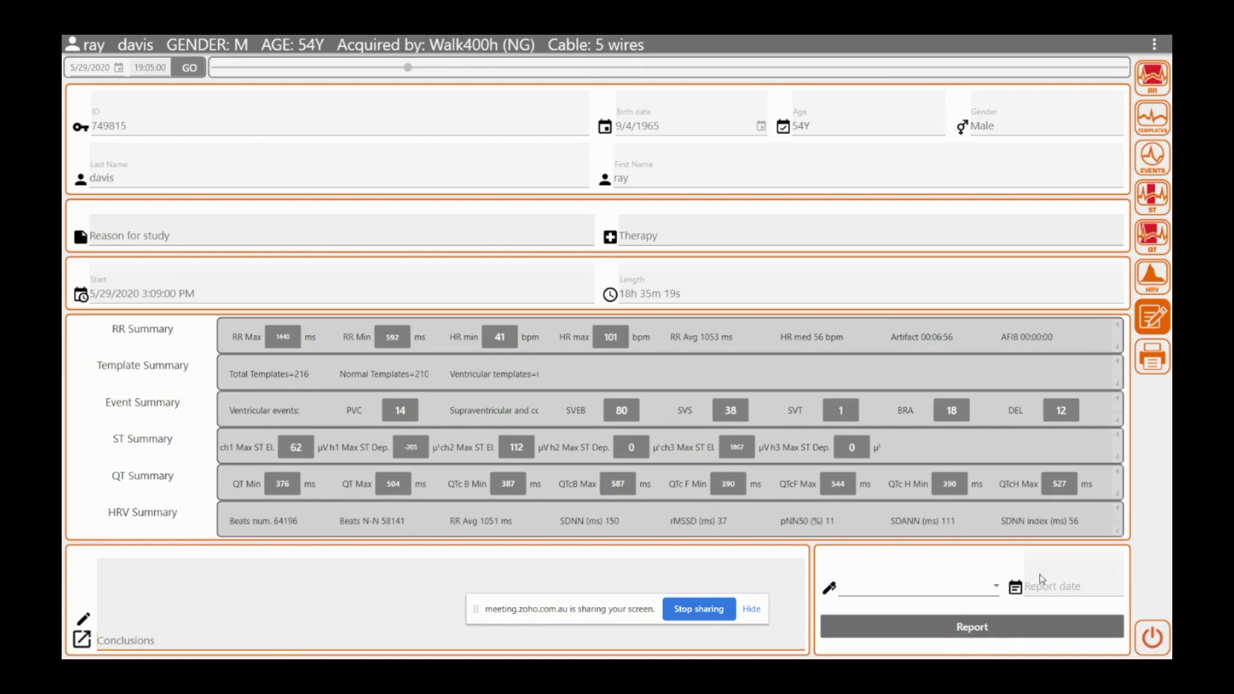
left_click(996, 587)
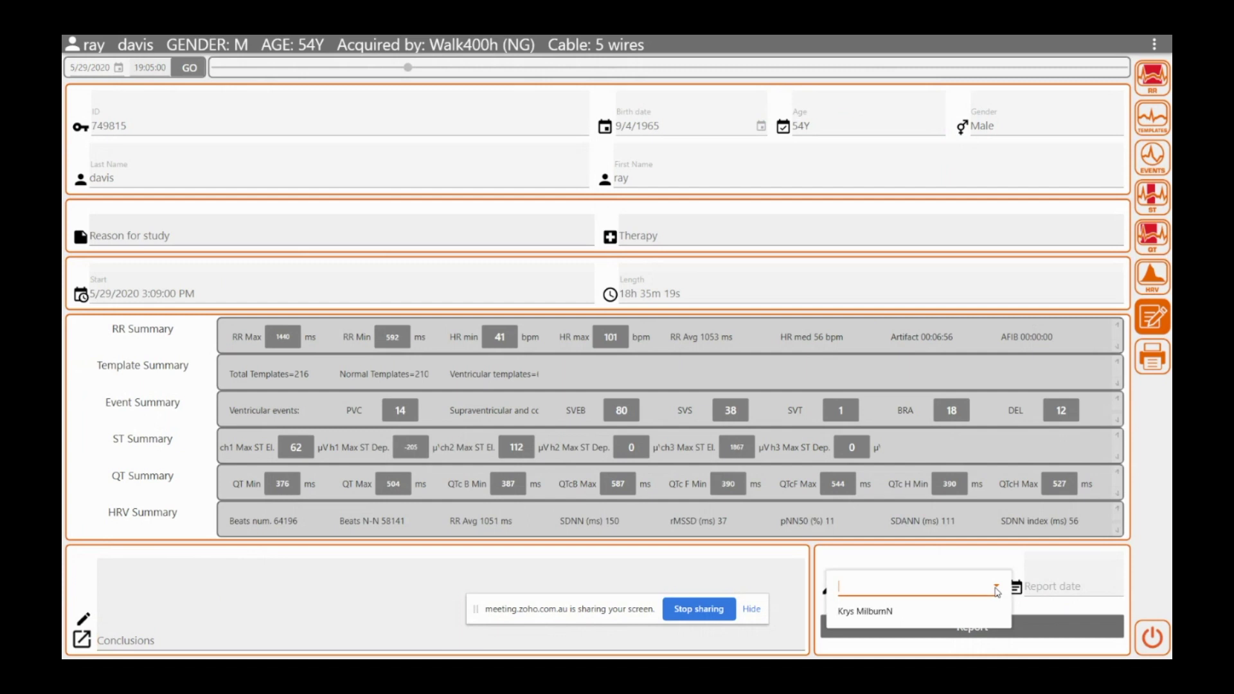
left_click(1041, 607)
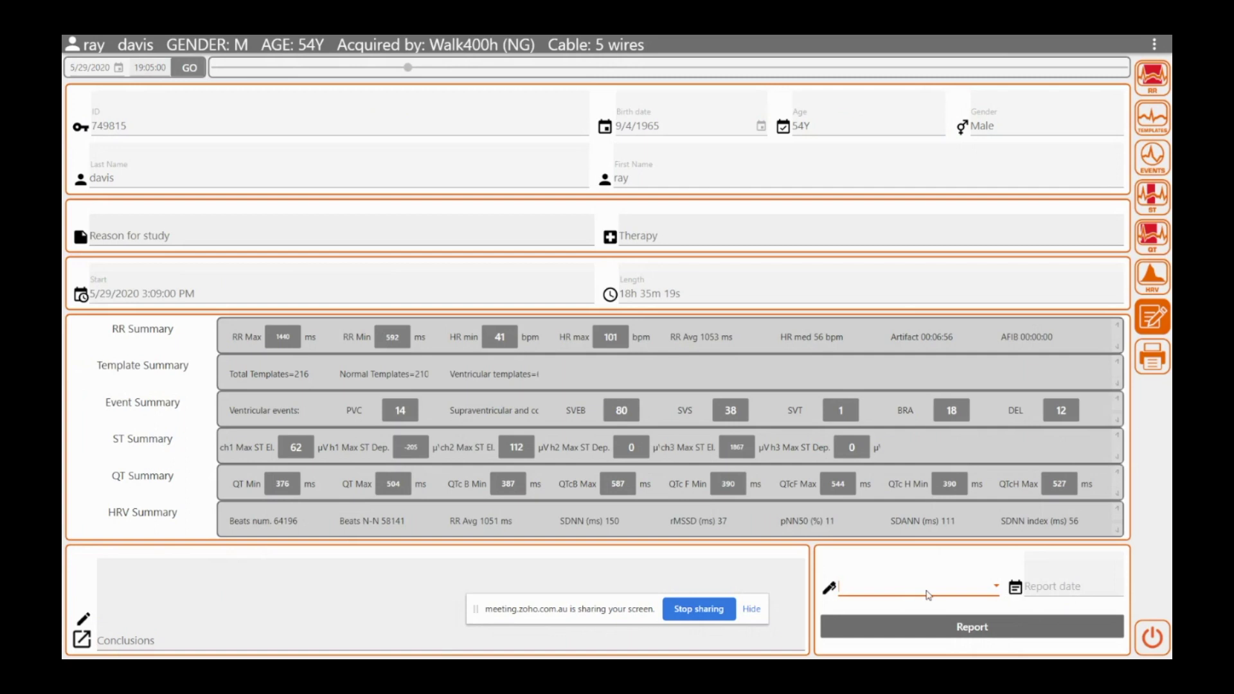
left_click(998, 588)
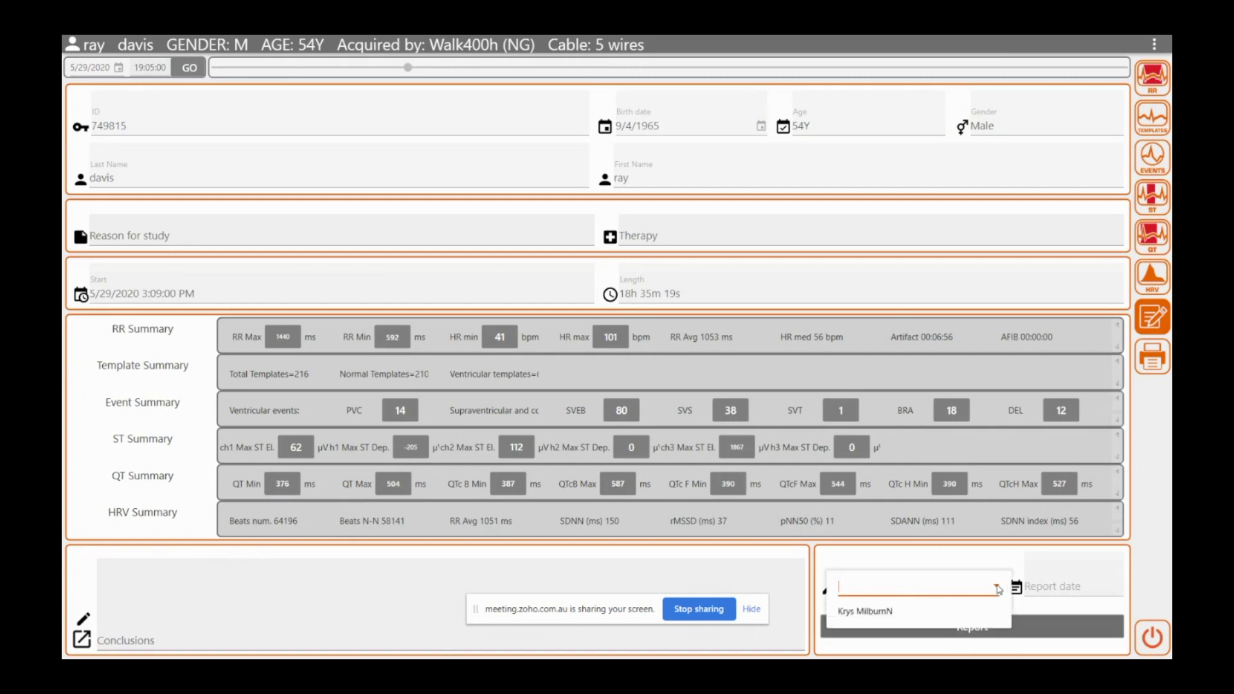
left_click(1030, 606)
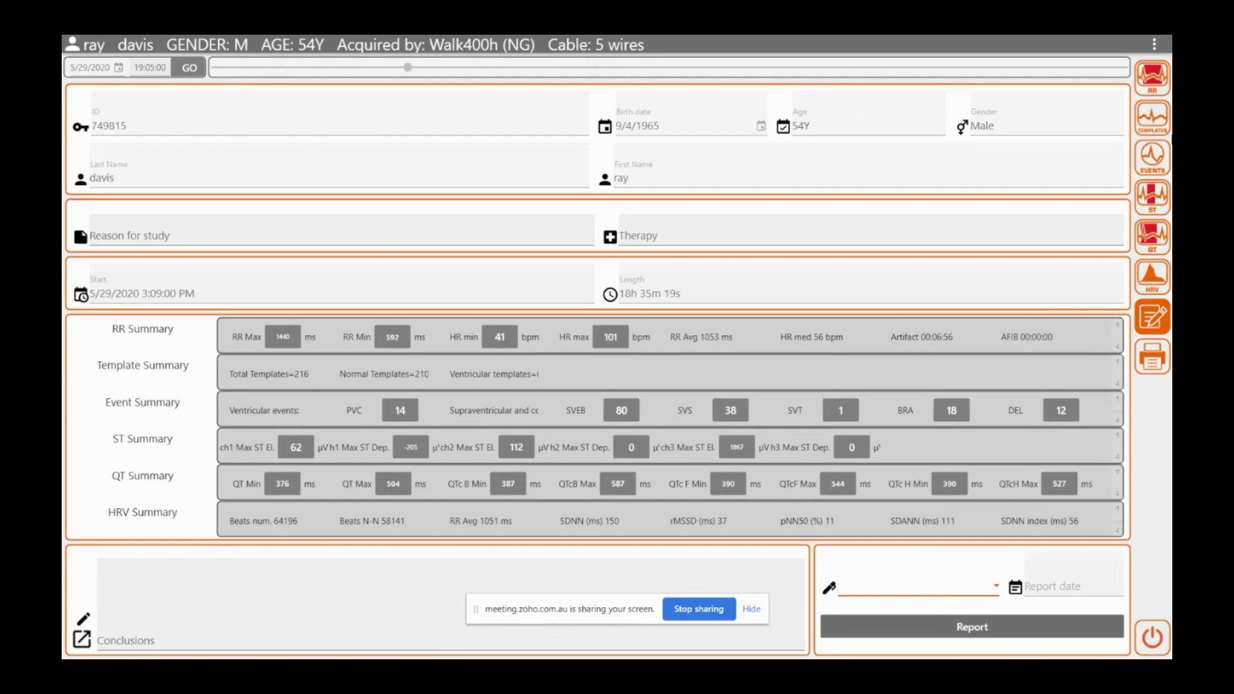
- Add the HRV, ST and QT trends to the Report Configuration's Trend section and close it
left_click(1160, 364)
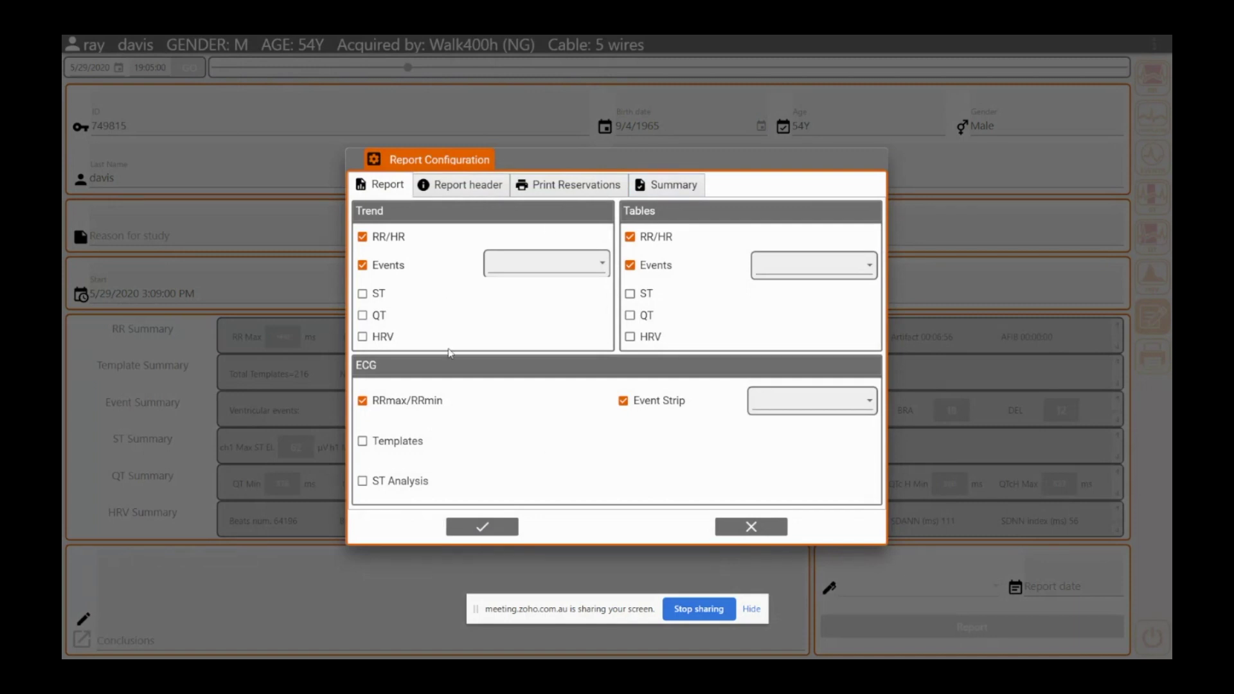
left_click(362, 336)
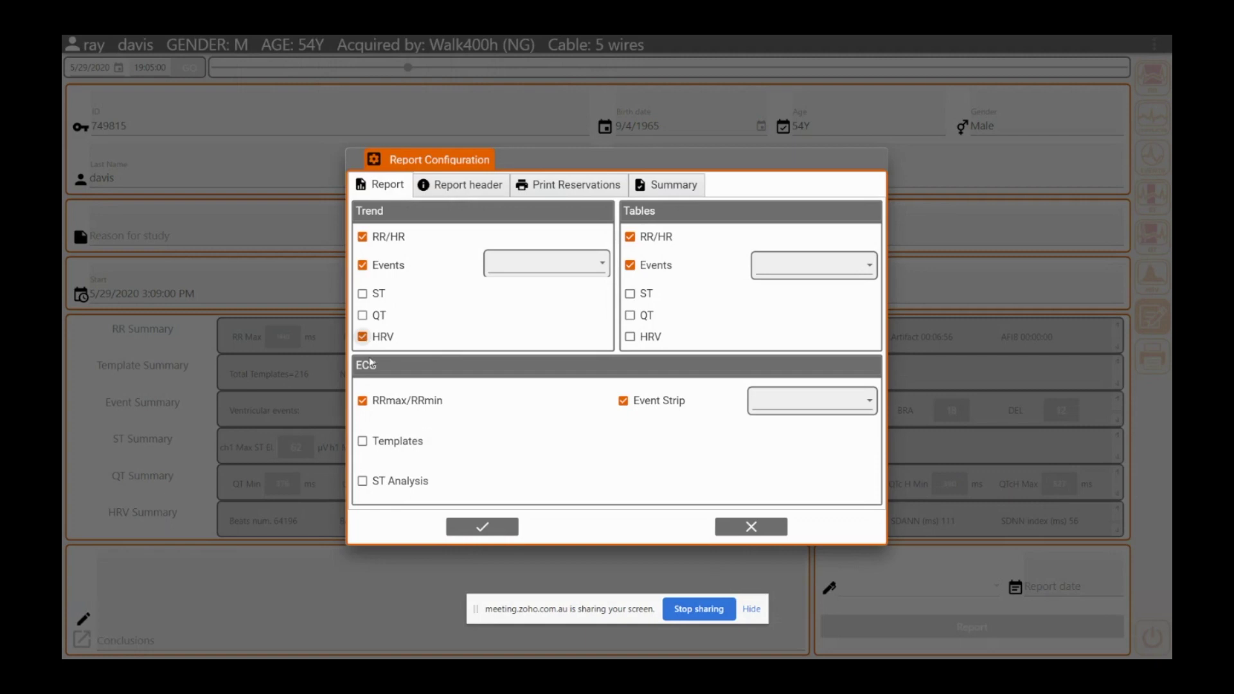
left_click(365, 296)
left_click(363, 315)
left_click(750, 527)
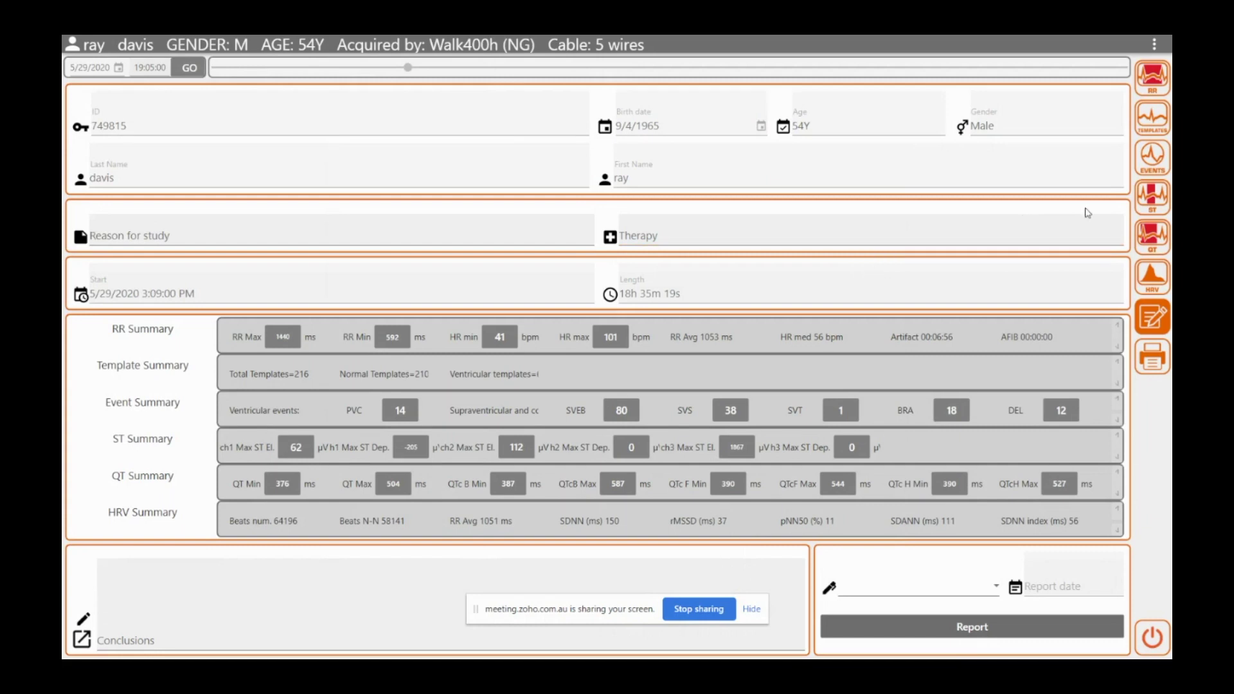
- Return to the Events view showing the RR/PAU trend and PAU pause strip
left_click(1152, 161)
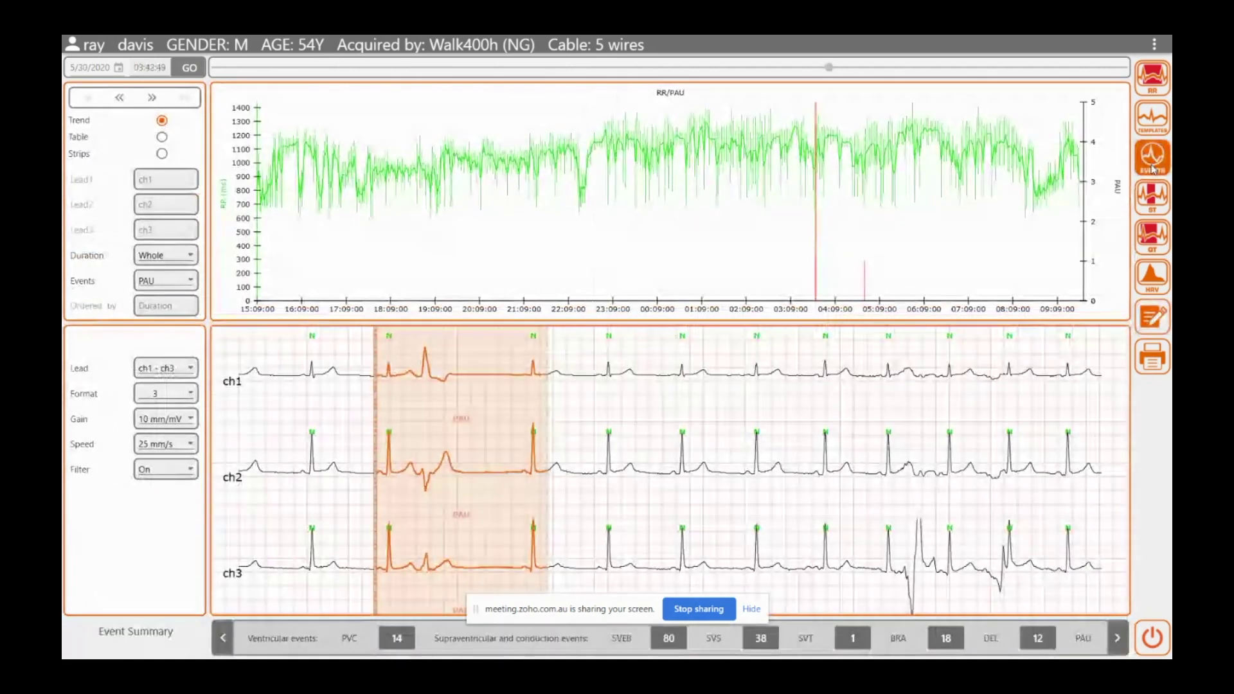